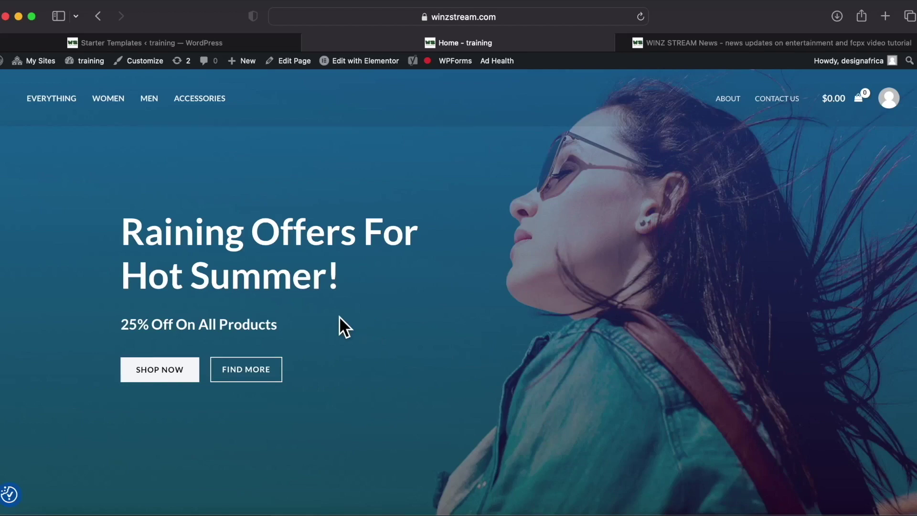
- Scroll the store page, then browse the Women product category page
scroll(340, 319, down, 20)
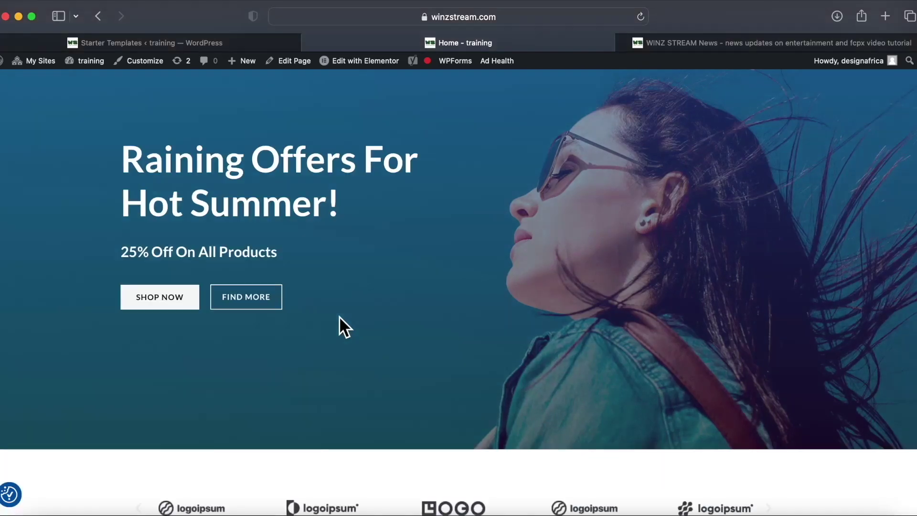
scroll(340, 319, down, 5)
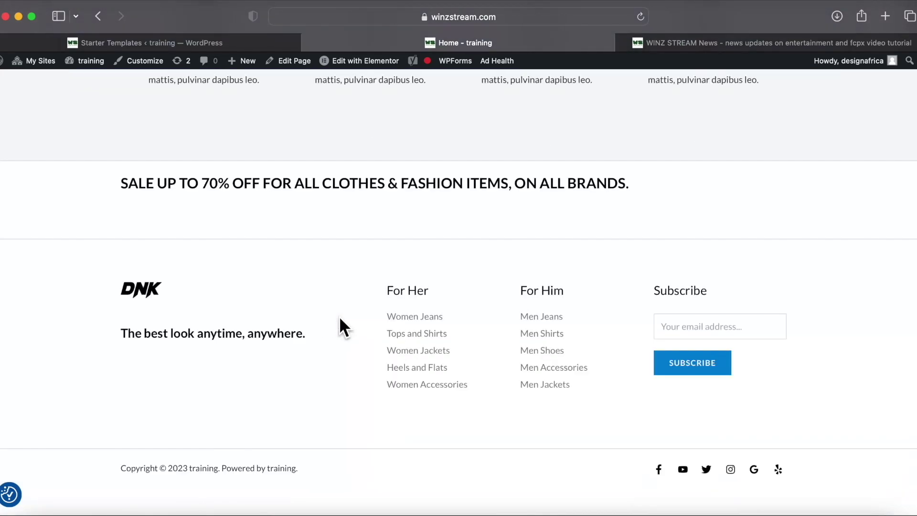
scroll(340, 318, up, 15)
scroll(339, 316, up, 15)
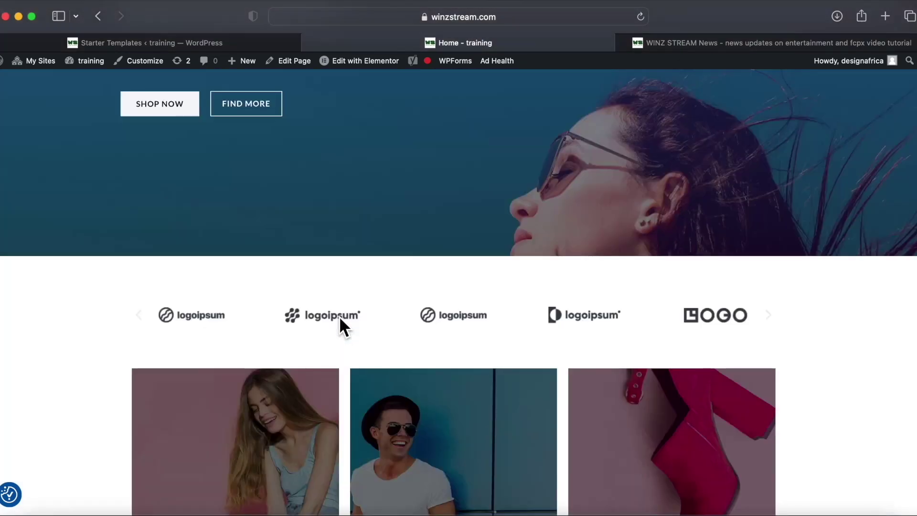
scroll(338, 316, down, 8)
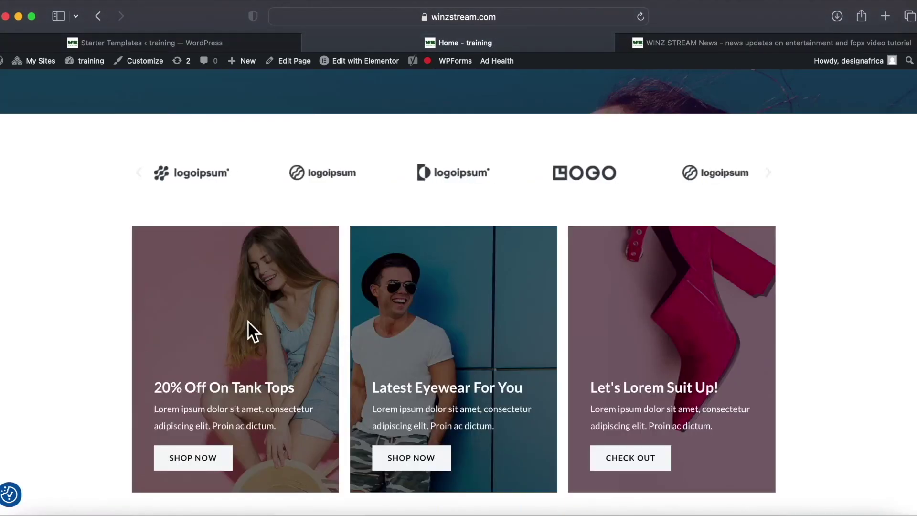
scroll(248, 320, down, 10)
scroll(247, 321, up, 15)
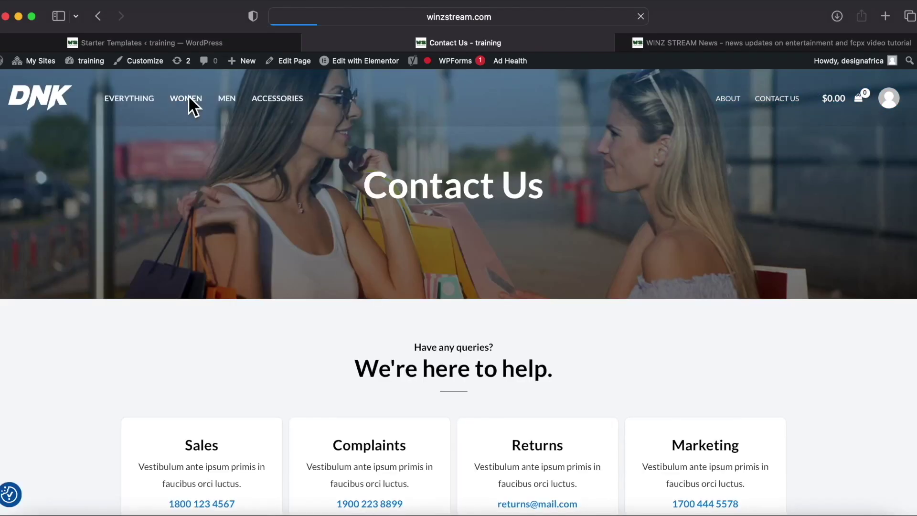
click(189, 98)
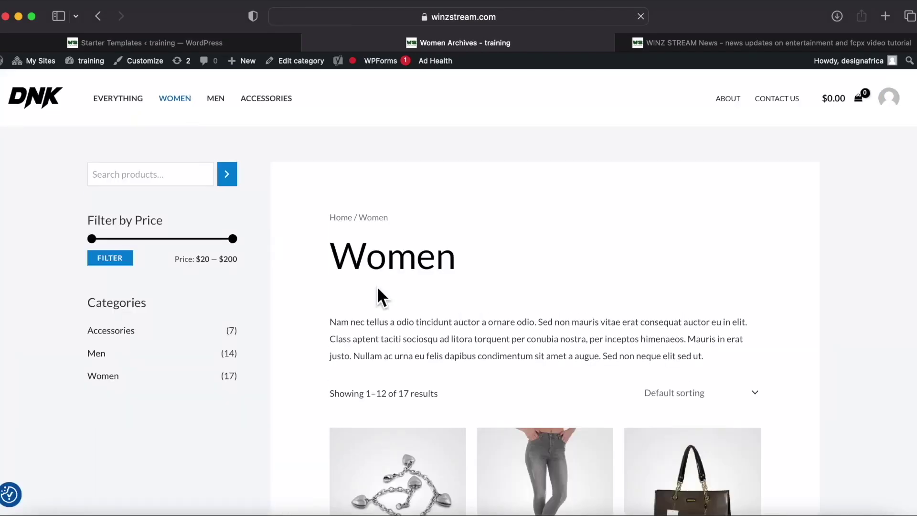
scroll(377, 294, down, 3)
scroll(180, 347, up, 3)
scroll(320, 419, down, 15)
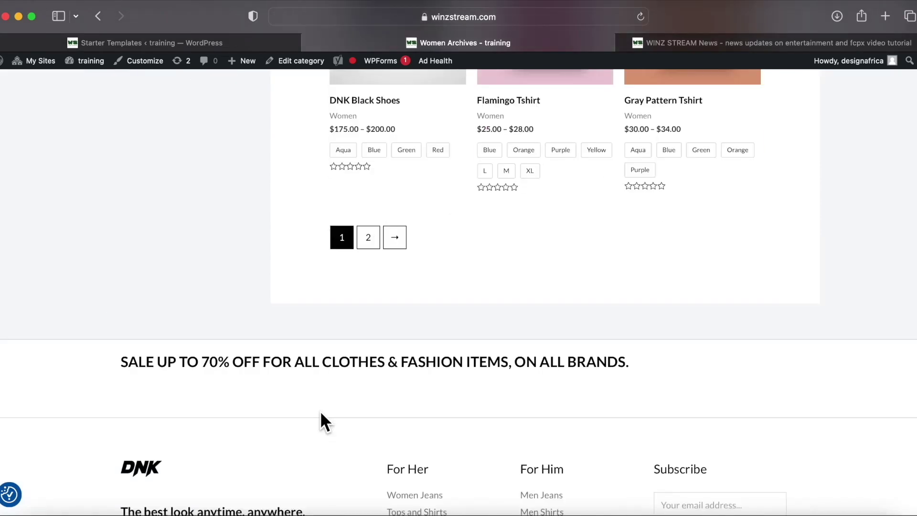
scroll(320, 420, up, 14)
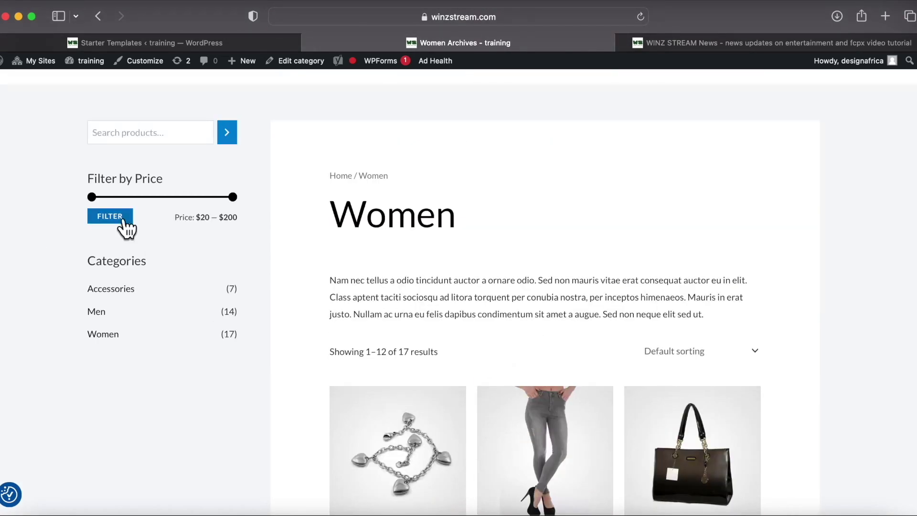
scroll(365, 325, down, 5)
scroll(365, 327, up, 7)
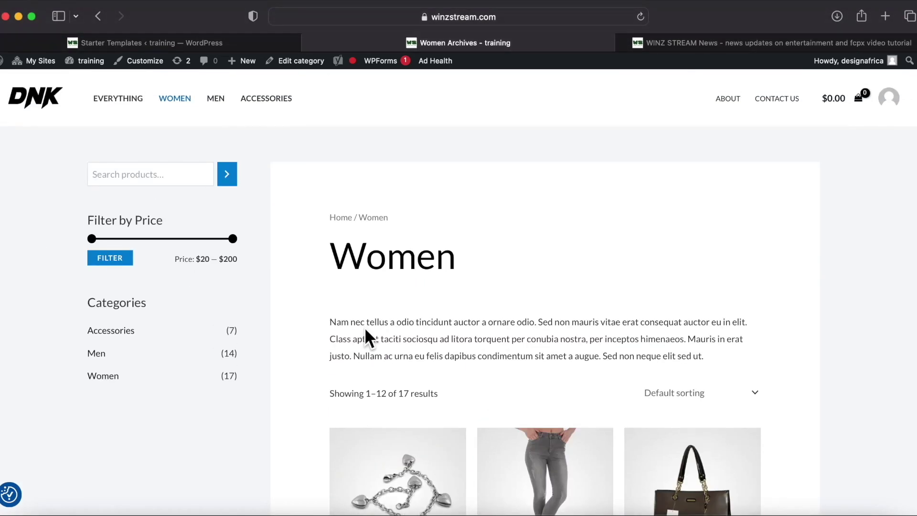
- Browse the Men product category page
click(217, 96)
scroll(358, 323, down, 8)
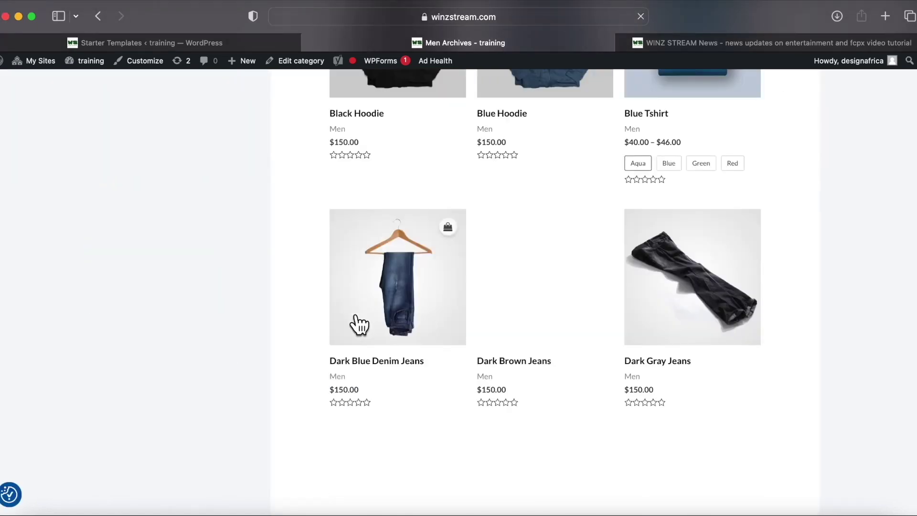
scroll(245, 179, up, 9)
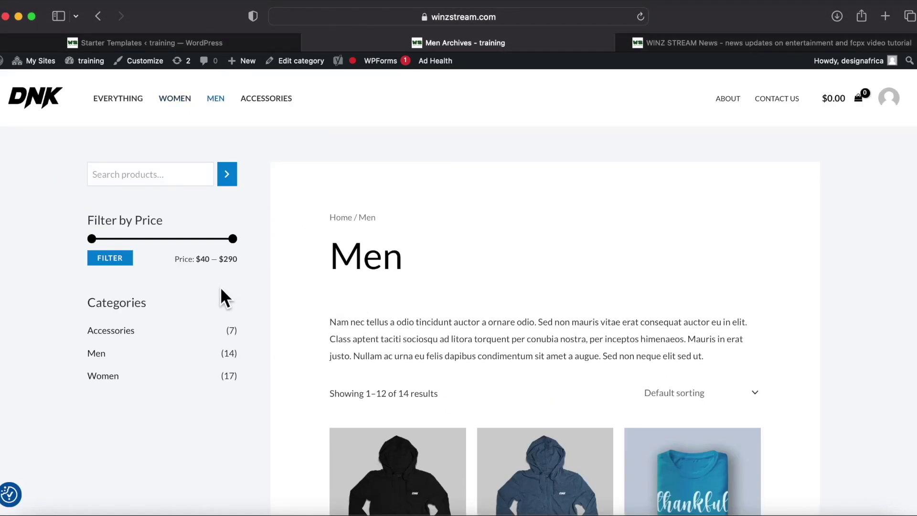
- Open the full product listing, then return to the store homepage and scroll through it
click(118, 98)
click(50, 95)
scroll(260, 316, down, 10)
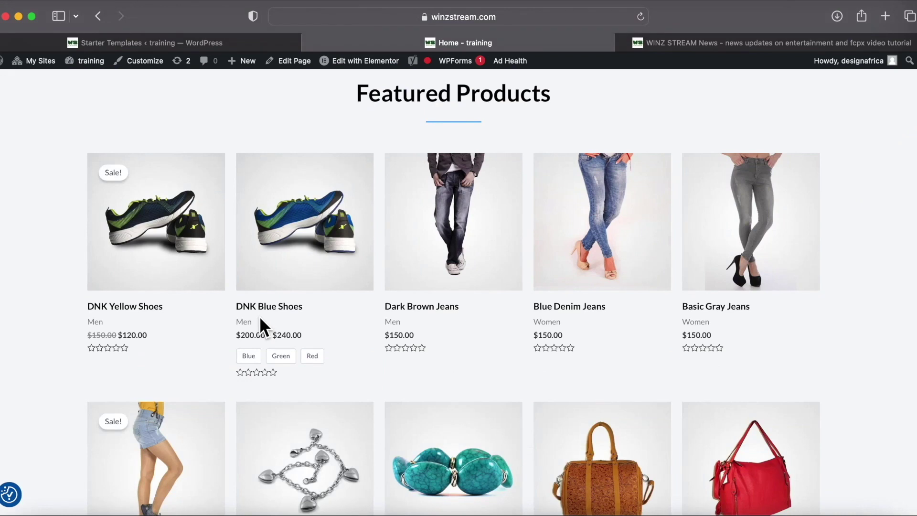
scroll(136, 368, down, 4)
scroll(288, 391, down, 5)
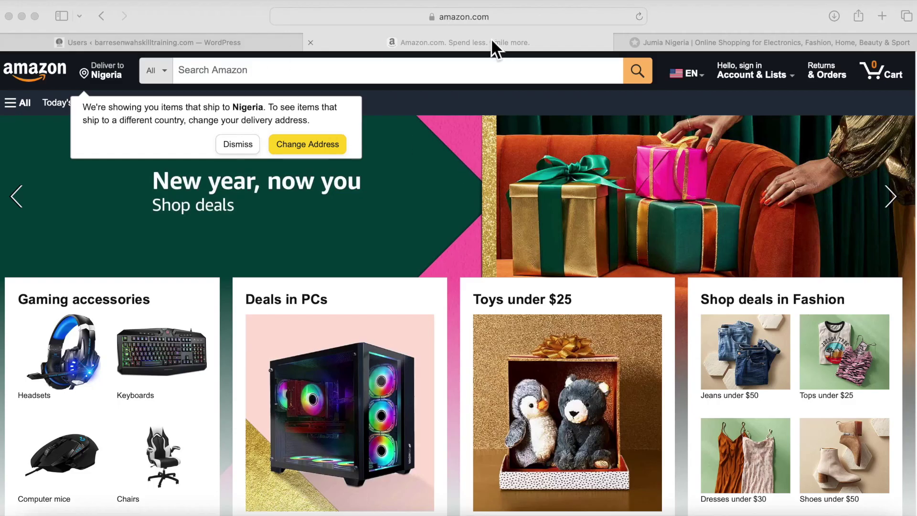
scroll(403, 239, down, 6)
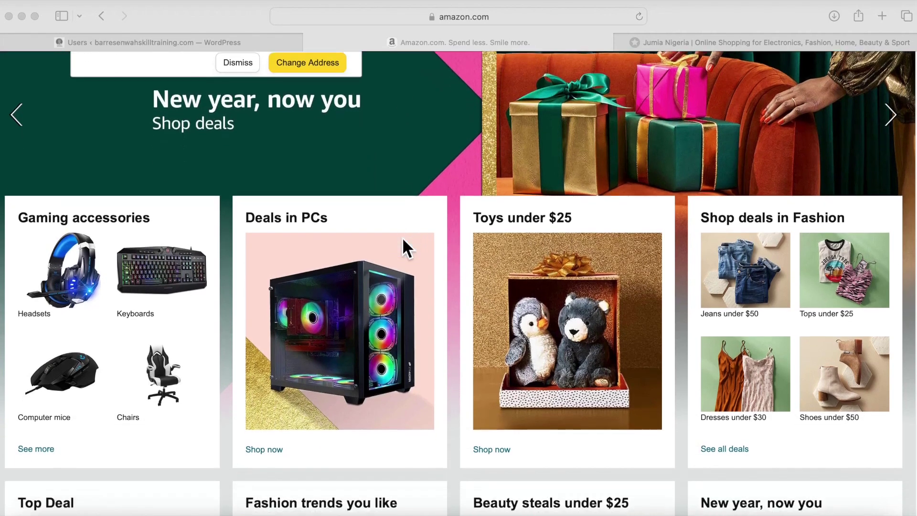
scroll(402, 237, down, 7)
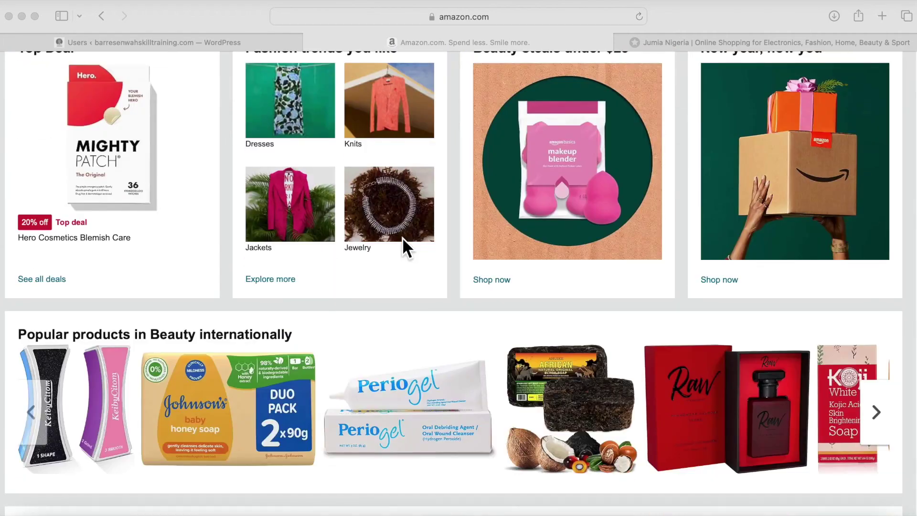
scroll(402, 237, down, 5)
scroll(402, 237, down, 8)
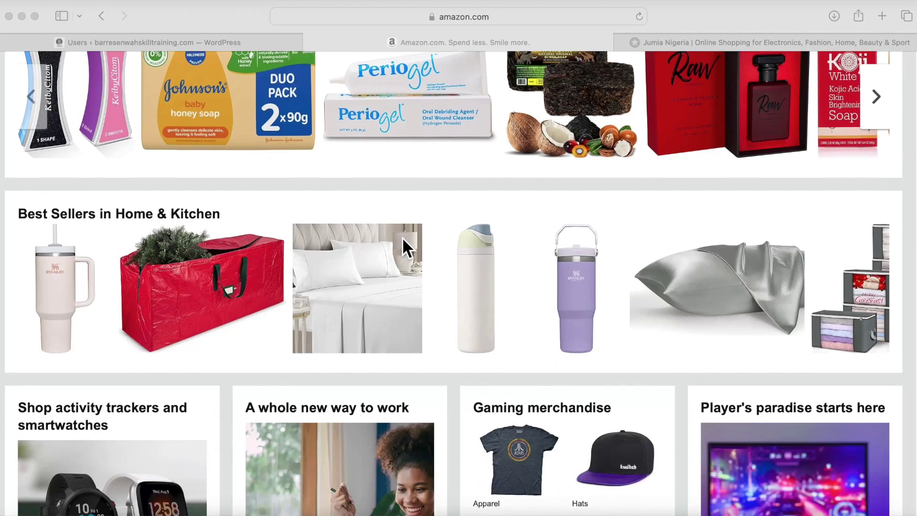
scroll(402, 237, down, 9)
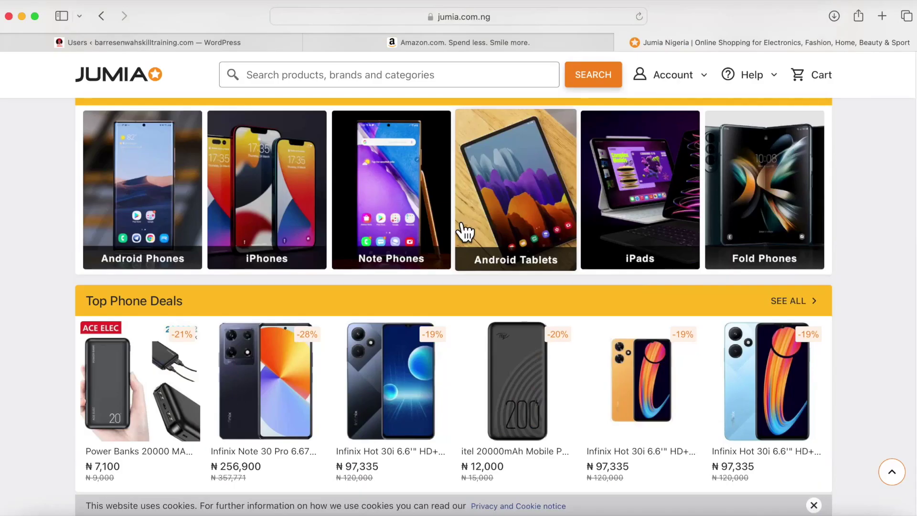
scroll(465, 231, down, 15)
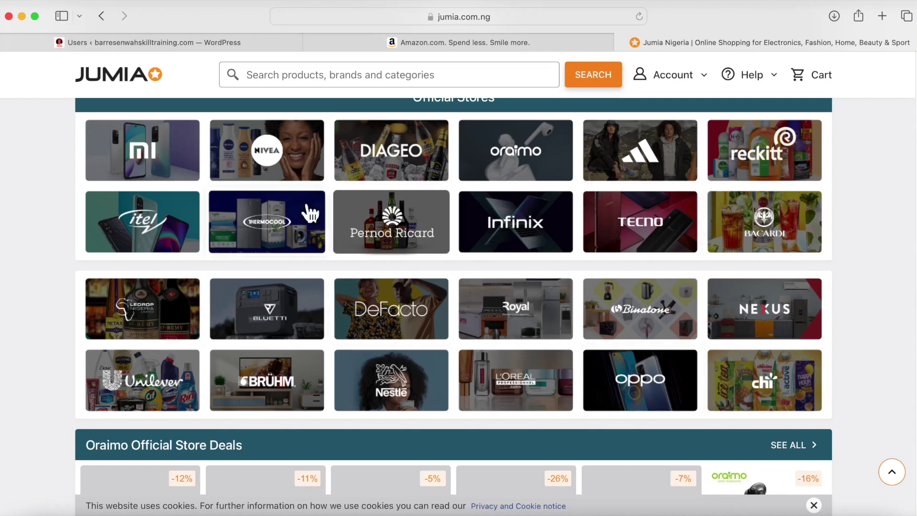
- Glance at the Amazon page, then open and scroll through the store's About page
click(424, 38)
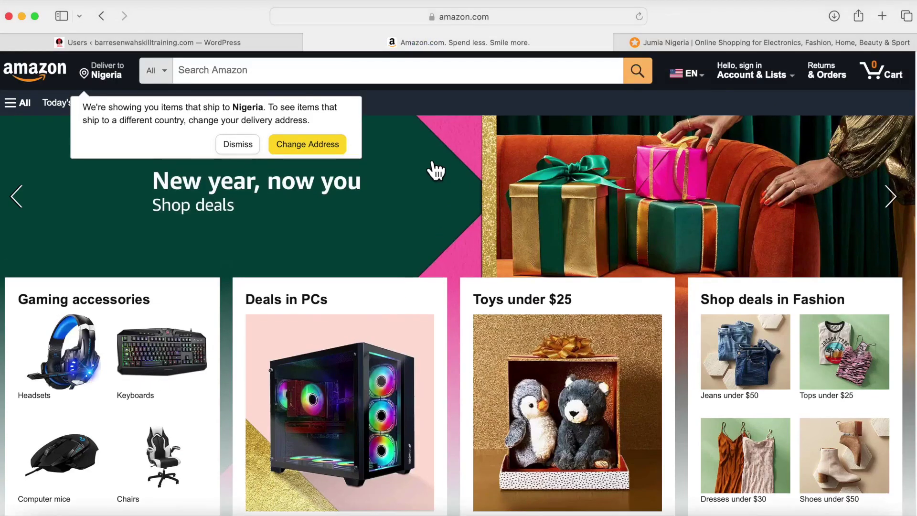
scroll(139, 266, down, 20)
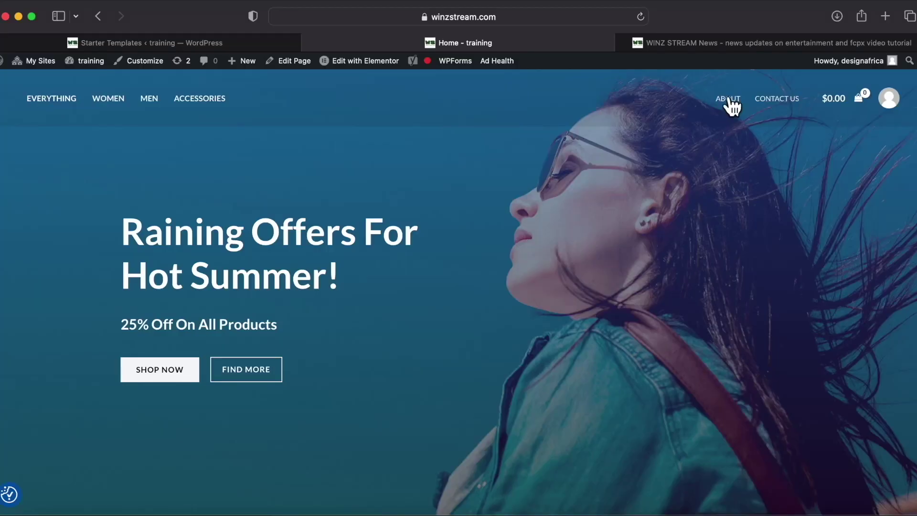
click(729, 99)
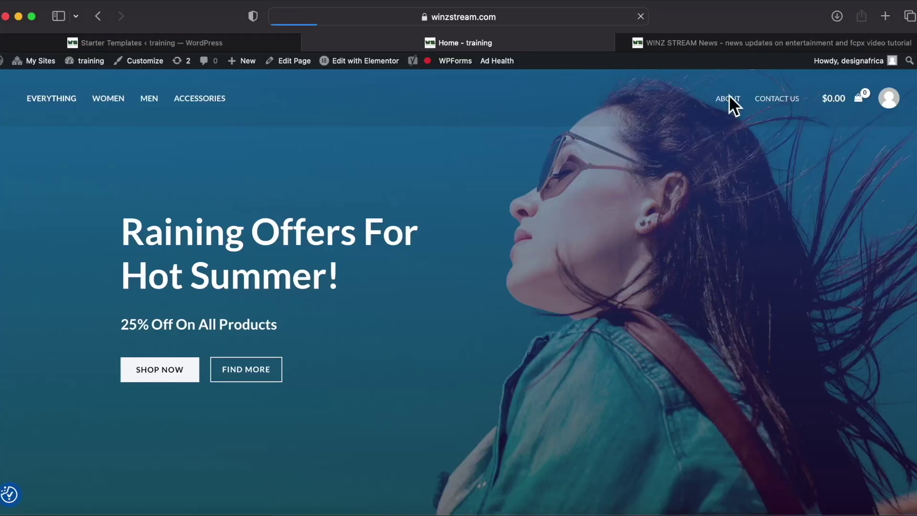
scroll(606, 268, down, 10)
scroll(607, 271, up, 5)
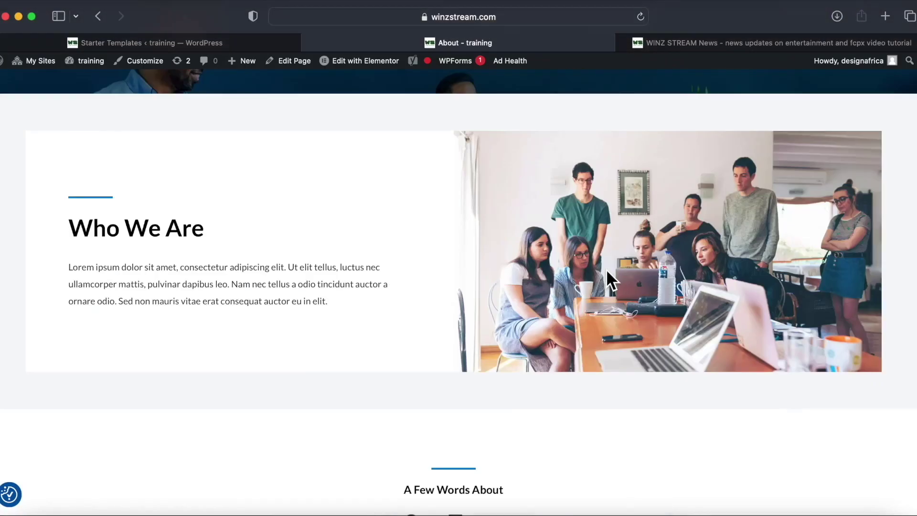
scroll(305, 368, down, 15)
scroll(309, 351, up, 10)
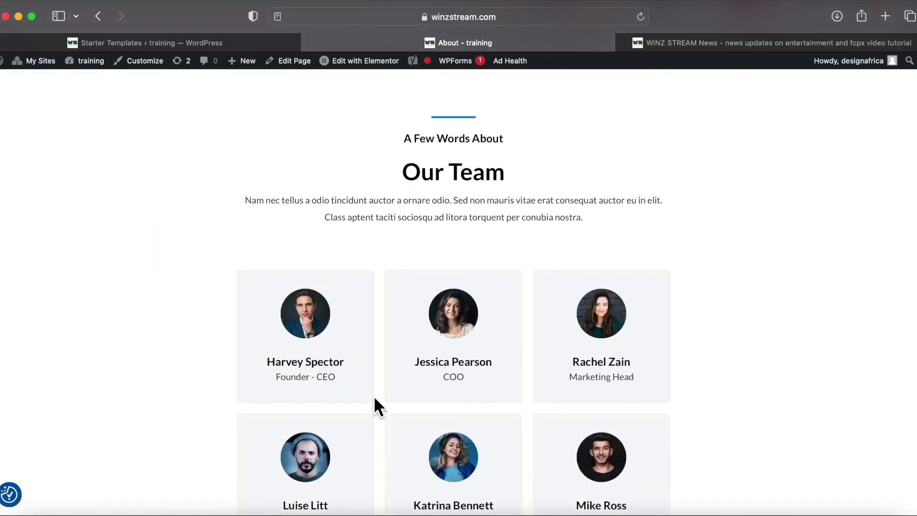
scroll(528, 337, down, 10)
scroll(528, 337, up, 15)
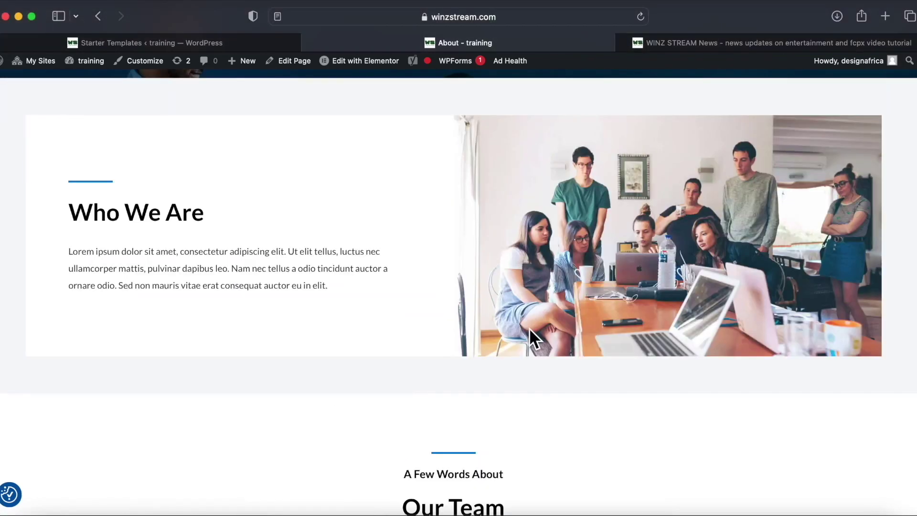
scroll(491, 191, up, 5)
- Open the store's Contact Us page and scroll through it
click(778, 100)
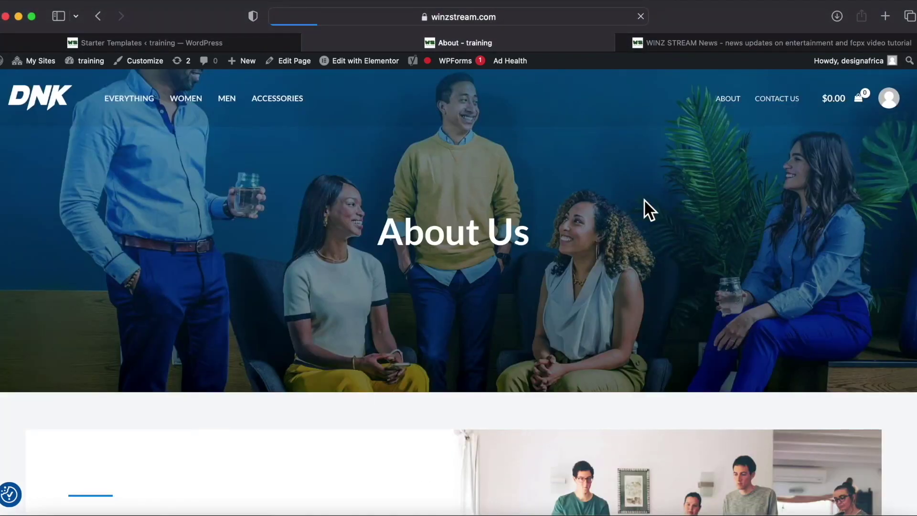
scroll(644, 199, down, 5)
scroll(311, 374, up, 2)
scroll(312, 374, down, 1)
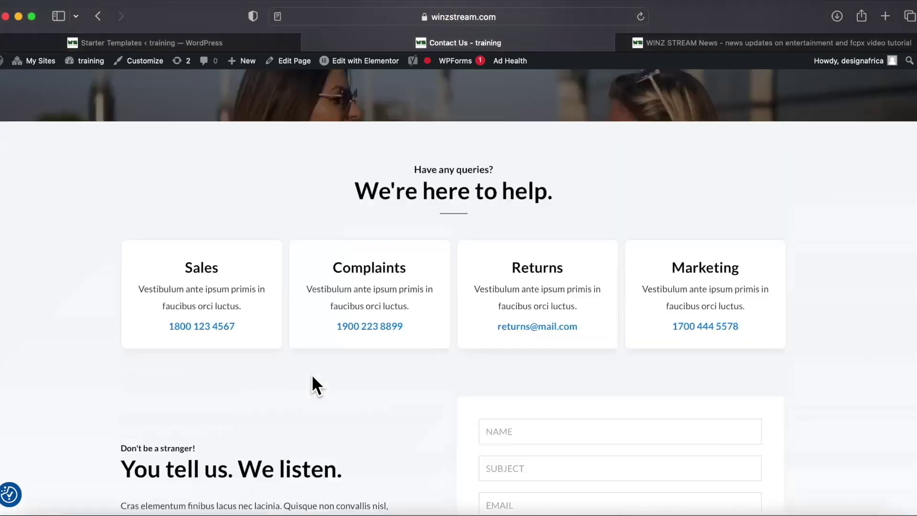
scroll(311, 374, up, 4)
scroll(311, 374, down, 15)
scroll(483, 325, up, 15)
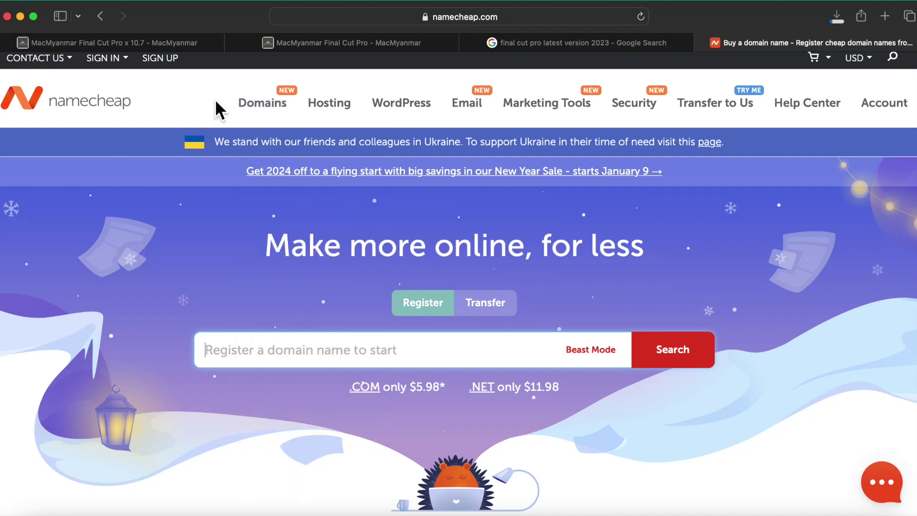
- Go to Namecheap's new-account sign-up page and enter a username
click(125, 63)
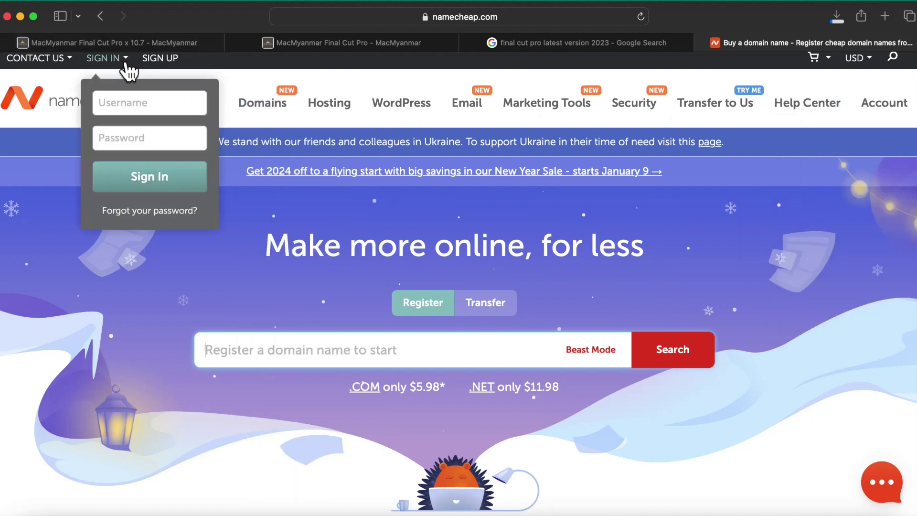
click(161, 58)
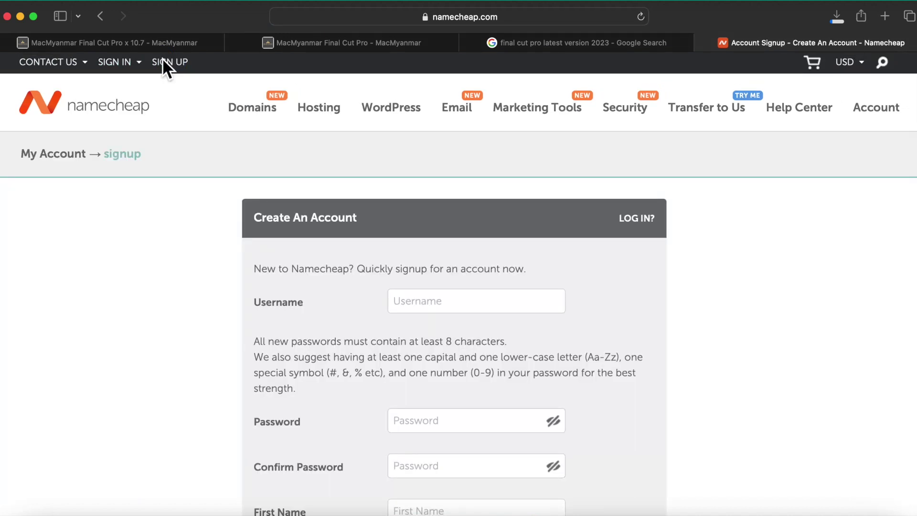
scroll(336, 219, down, 2)
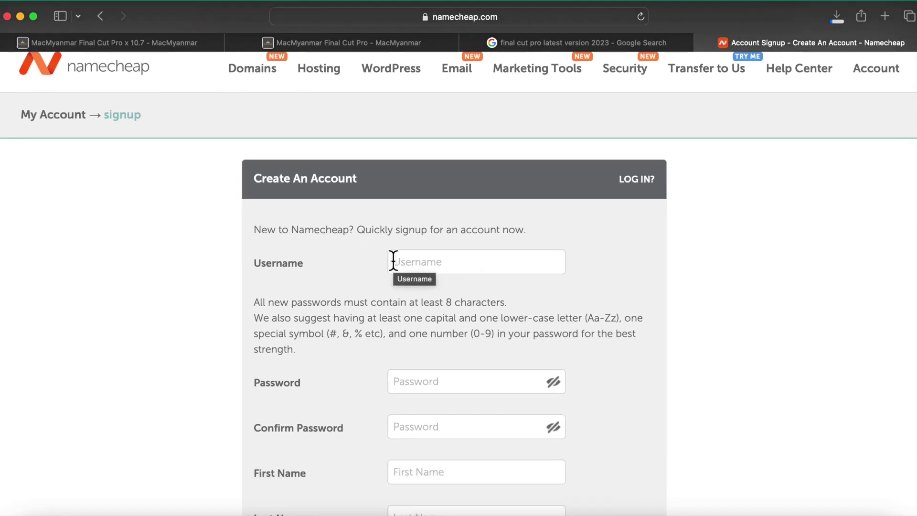
click(432, 262)
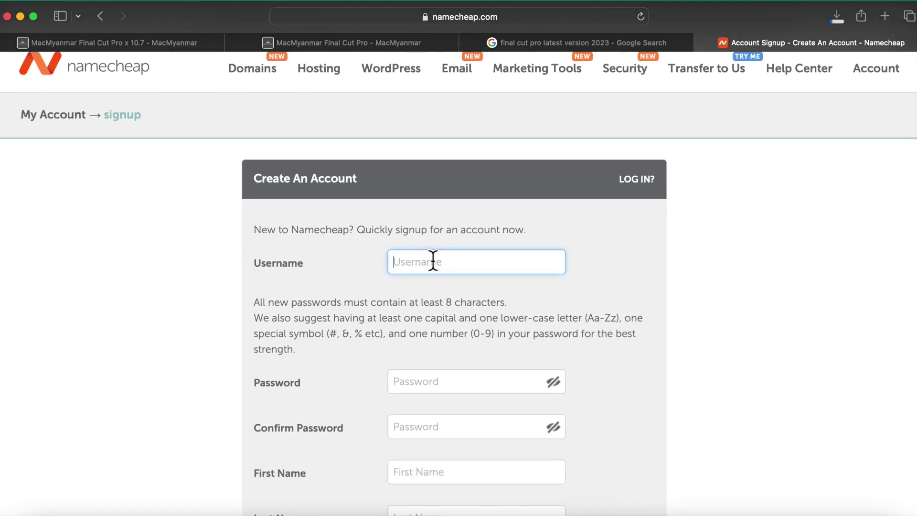
text(winz)
- Enter the password and the account holder's first and last name
scroll(425, 294, down, 4)
click(420, 220)
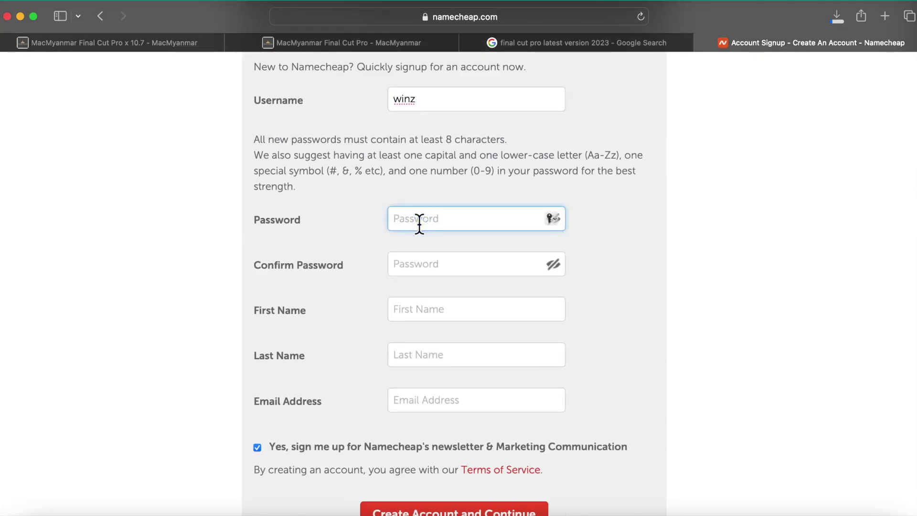
key(Caps_Lock)
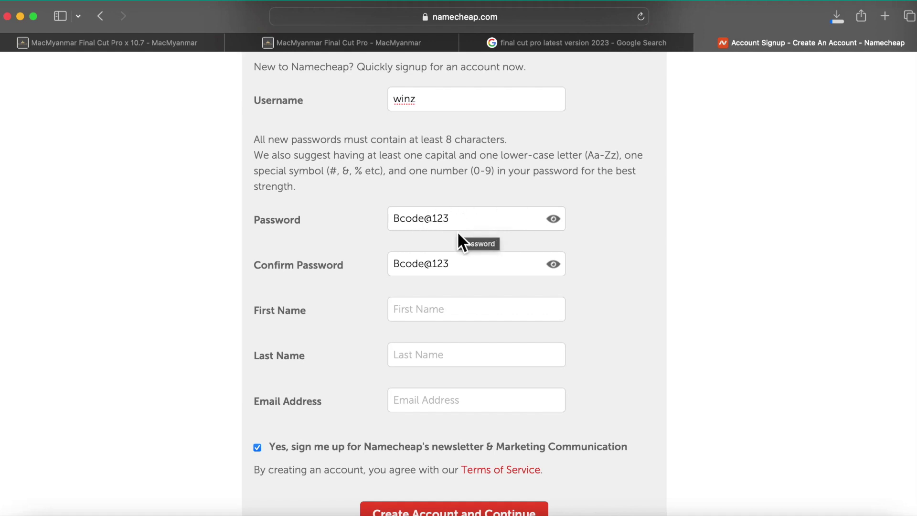
click(451, 305)
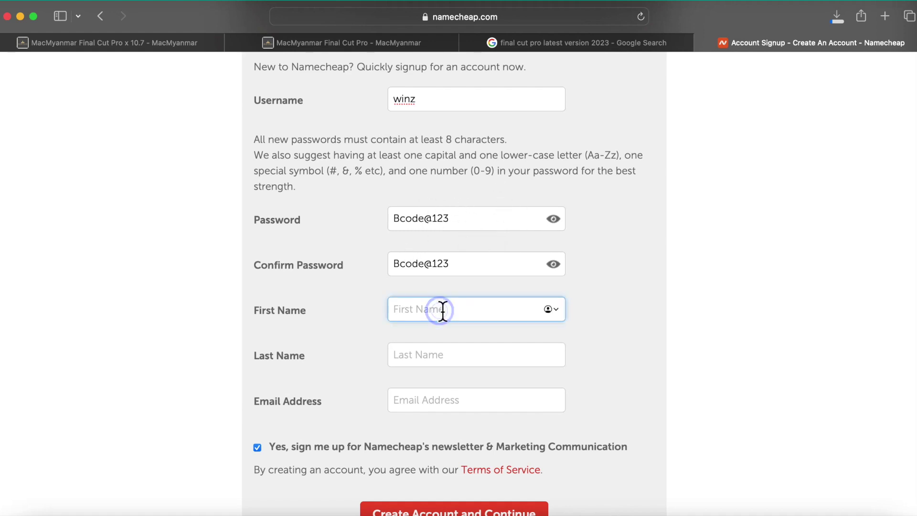
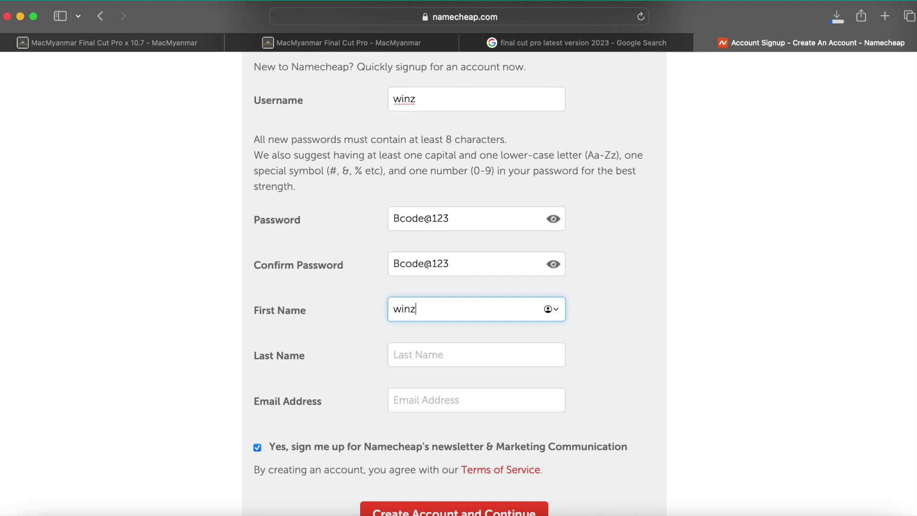
click(421, 352)
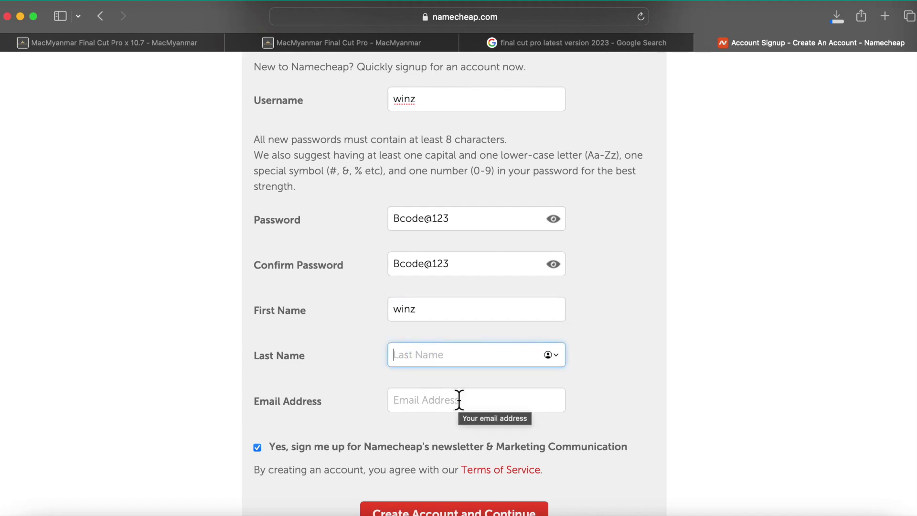
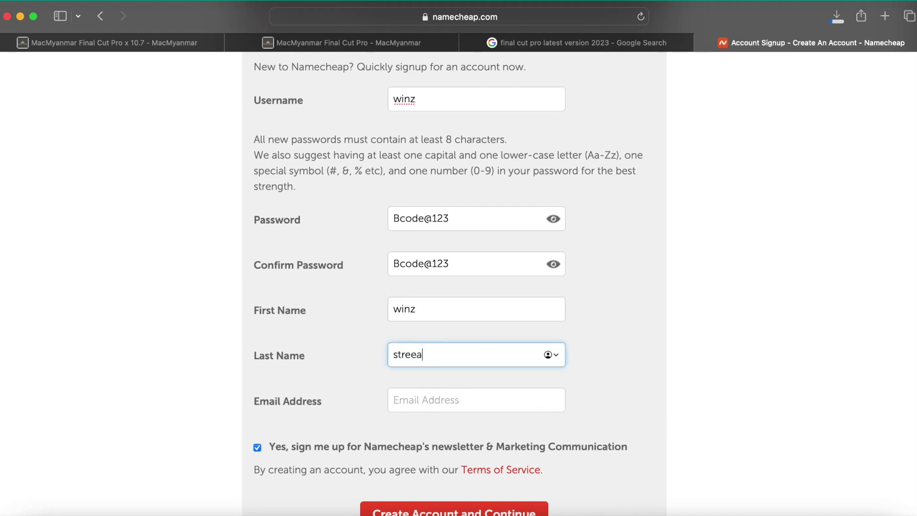
- Fill in the e-mail address and submit the form to create the account
click(455, 400)
scroll(456, 403, down, 3)
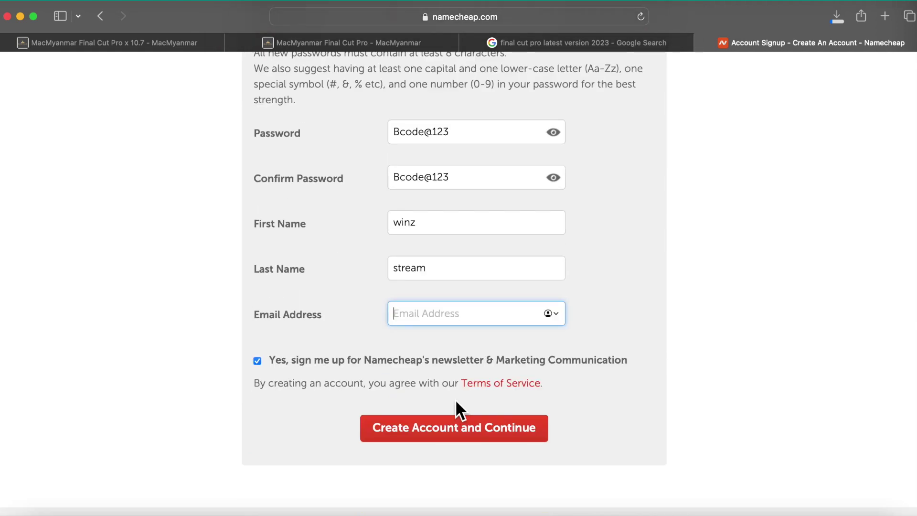
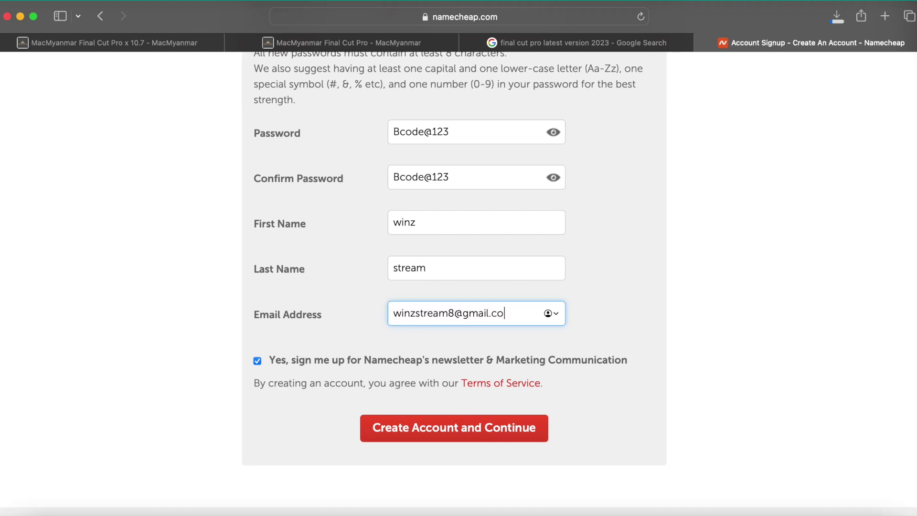
click(430, 427)
scroll(400, 373, down, 7)
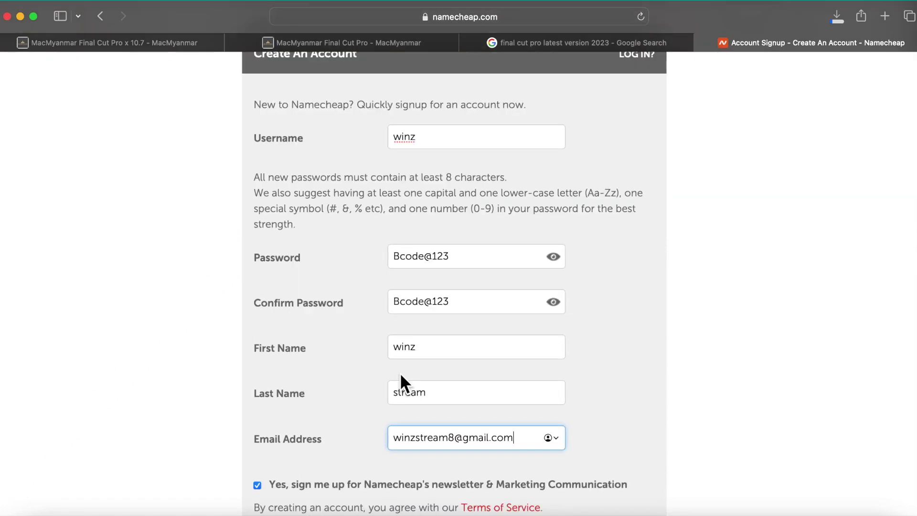
scroll(430, 389, down, 2)
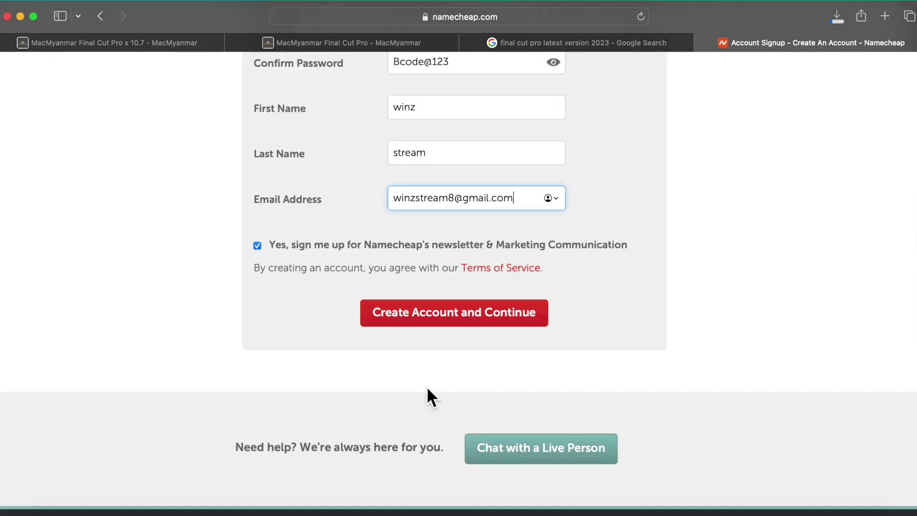
click(436, 316)
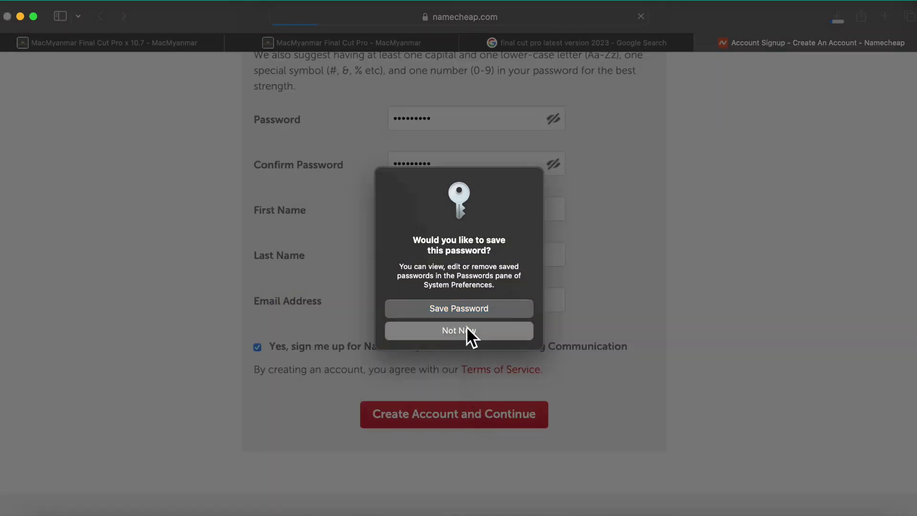
click(466, 330)
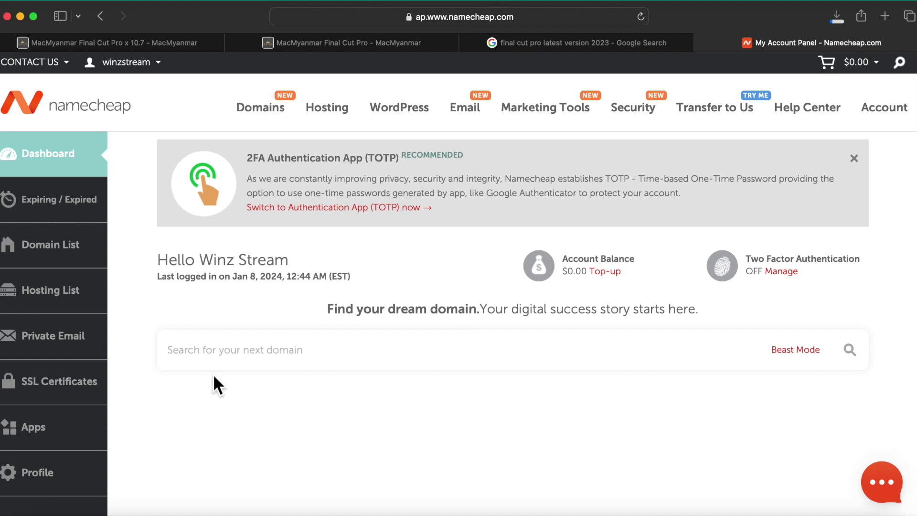
scroll(48, 310, down, 1)
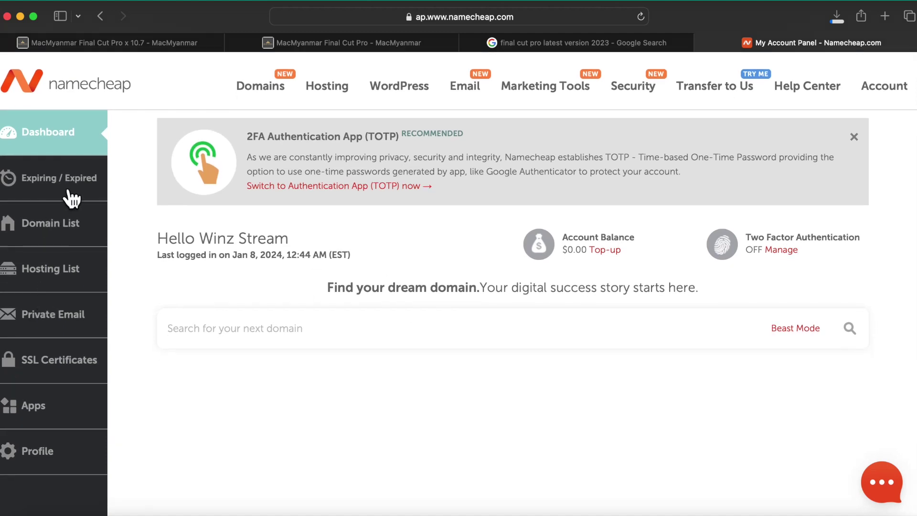
scroll(340, 476, down, 5)
scroll(340, 477, up, 5)
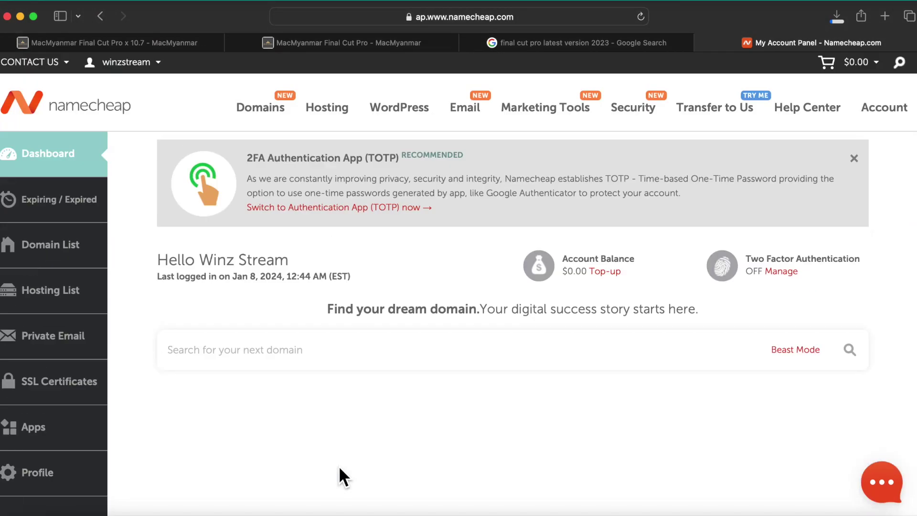
scroll(339, 465, down, 2)
scroll(337, 465, up, 2)
click(66, 248)
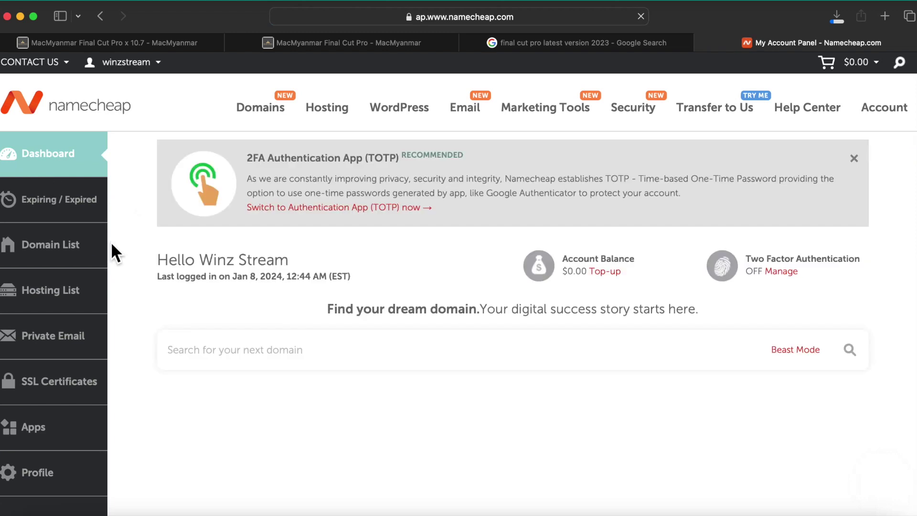
- Search Namecheap domains for transformz.com, then refine the search to transformznb.com
mouse_move(253, 106)
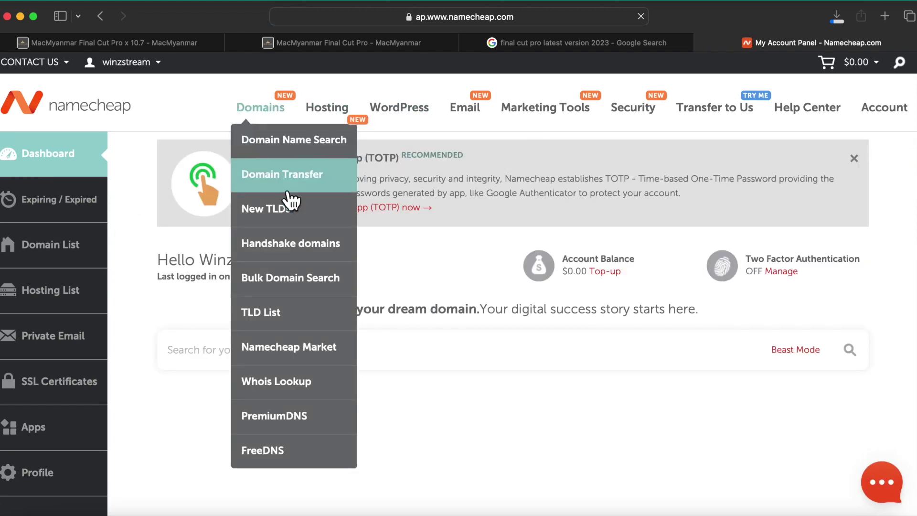
click(297, 144)
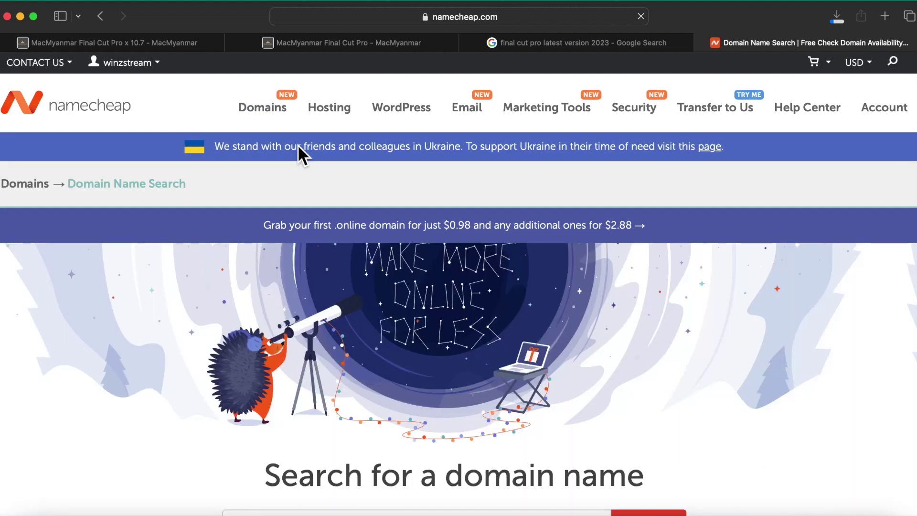
scroll(353, 273, down, 5)
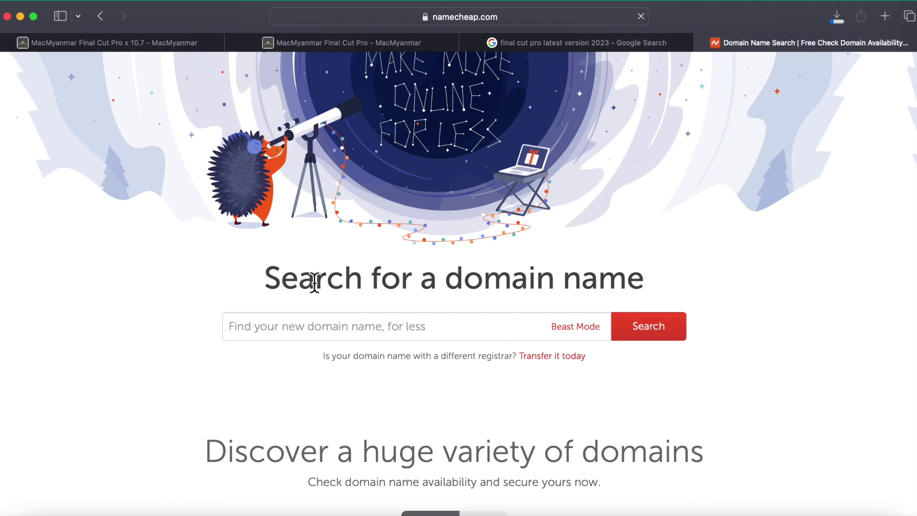
scroll(323, 327, down, 2)
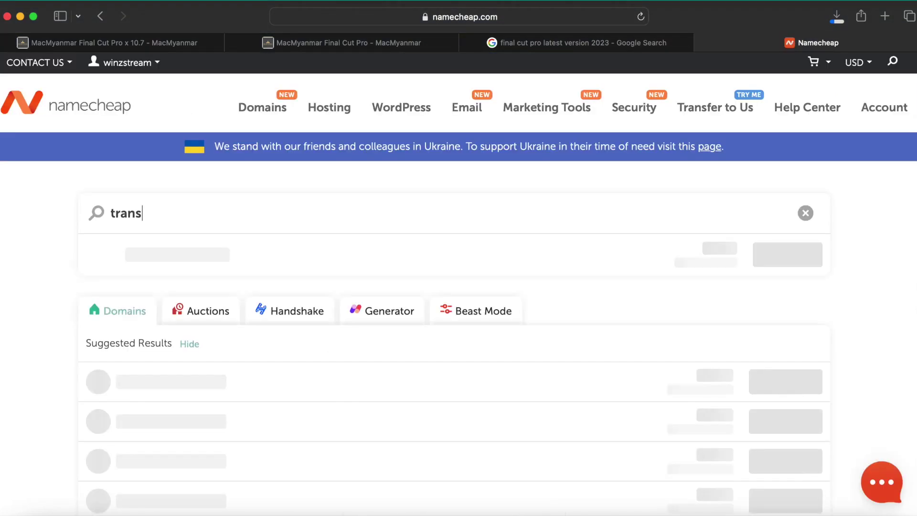
text(for)
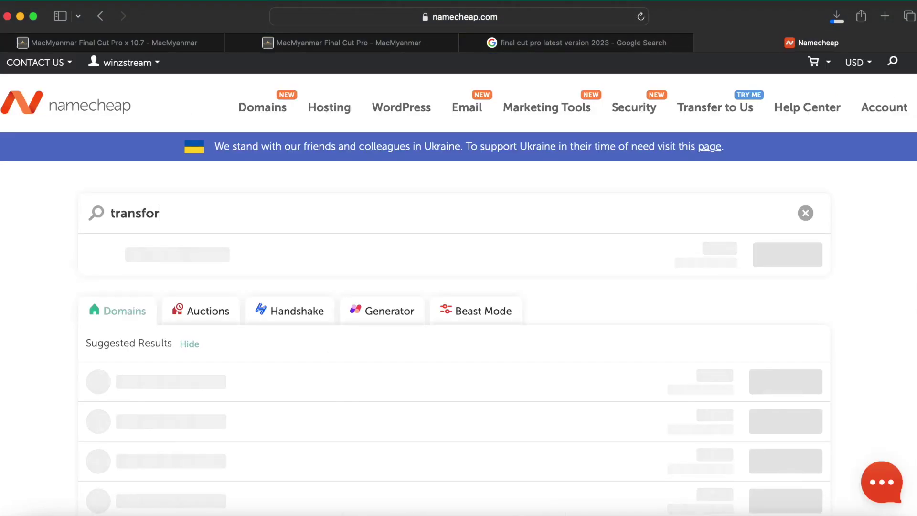
text(mz)
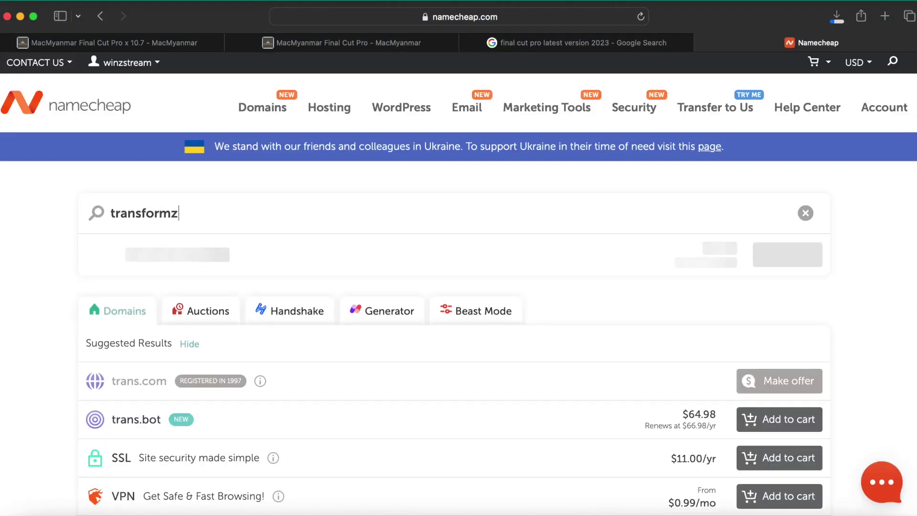
text(.com)
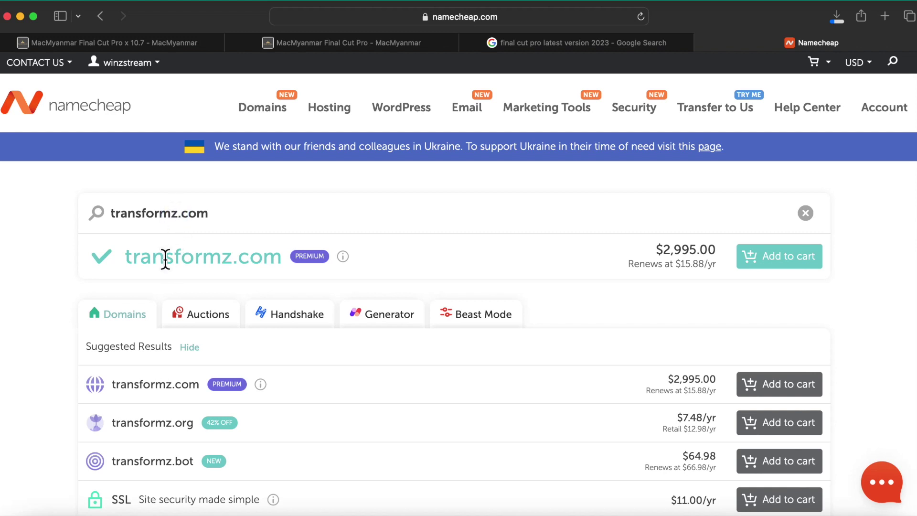
text(nb)
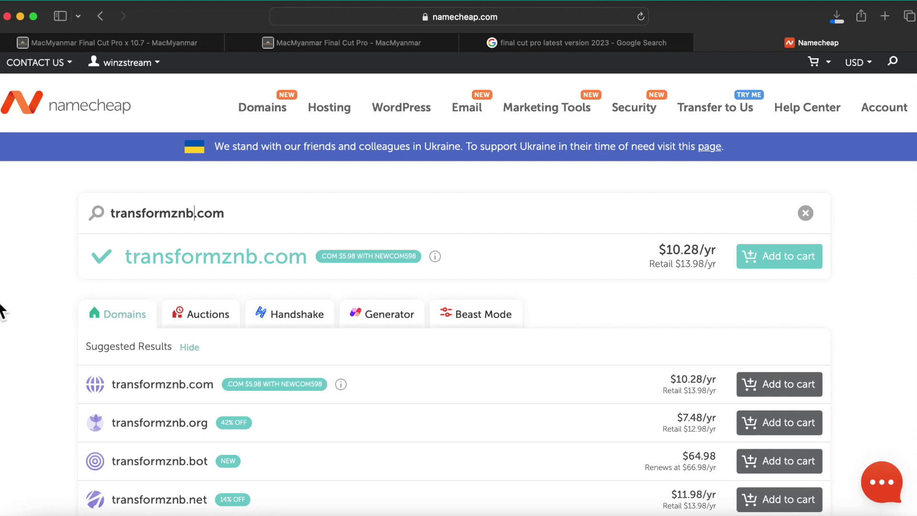
- Scroll to transformznb's alternative extensions, from .online and .site at $0.98/yr to .is at $45.98
scroll(668, 264, down, 1)
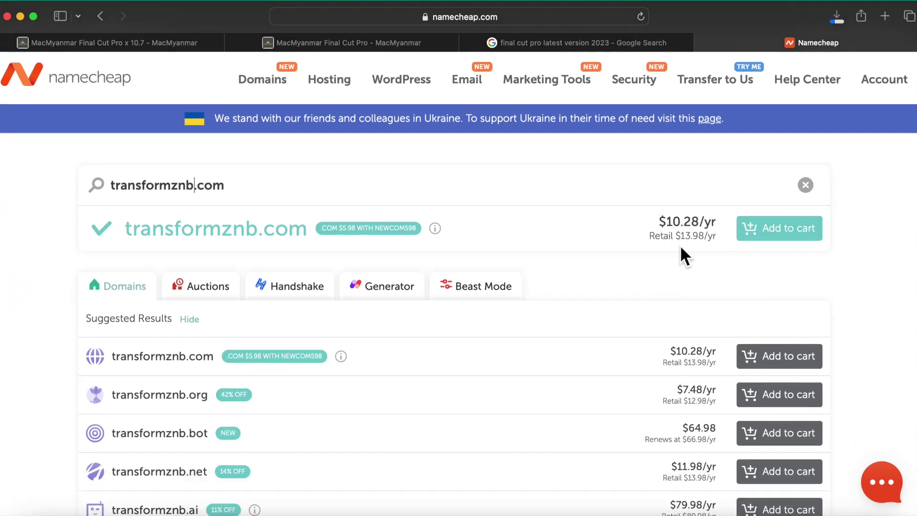
scroll(513, 315, down, 3)
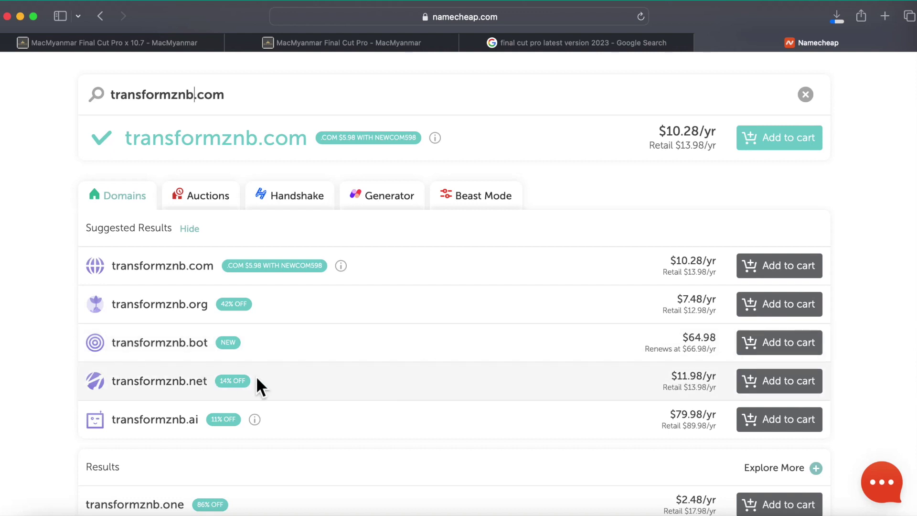
scroll(430, 410, down, 3)
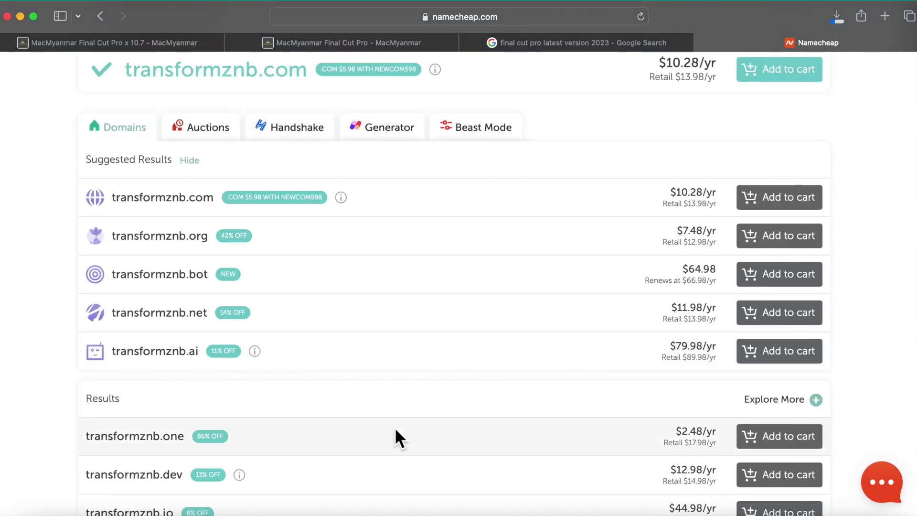
scroll(368, 437, down, 3)
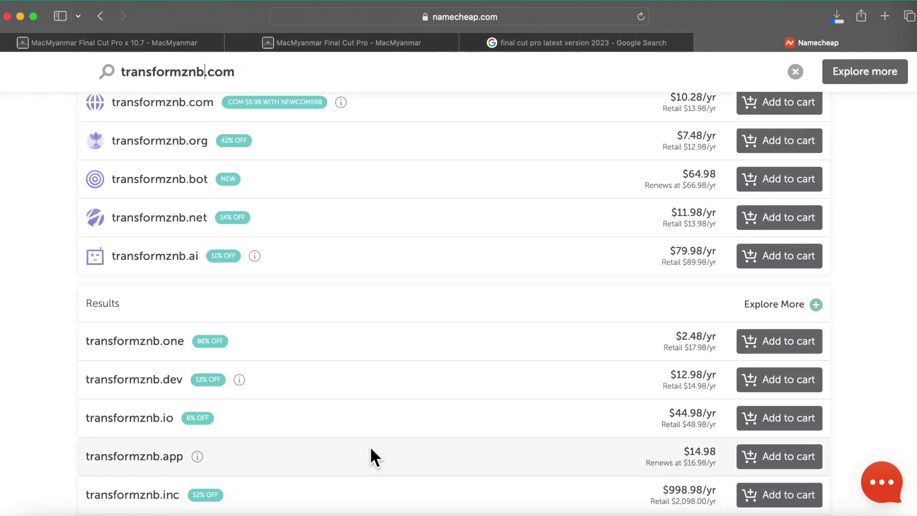
scroll(371, 449, down, 5)
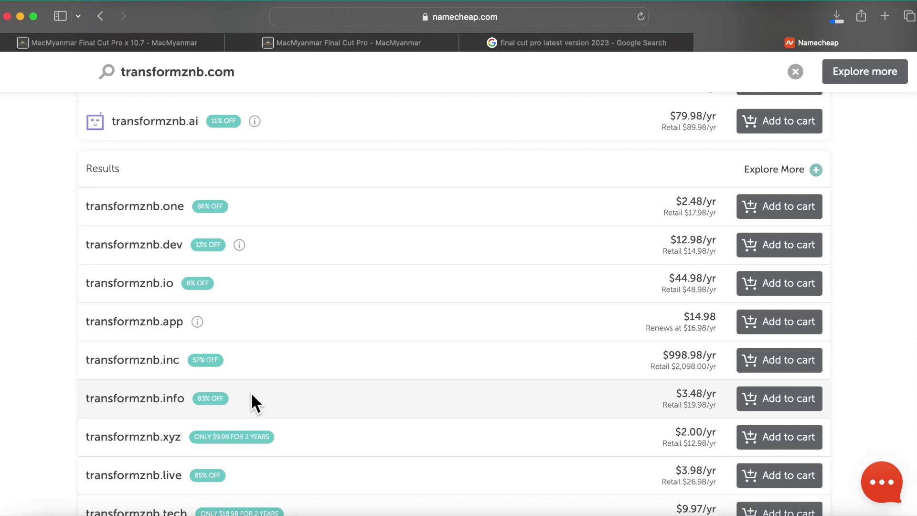
scroll(267, 404, down, 3)
scroll(289, 411, down, 1)
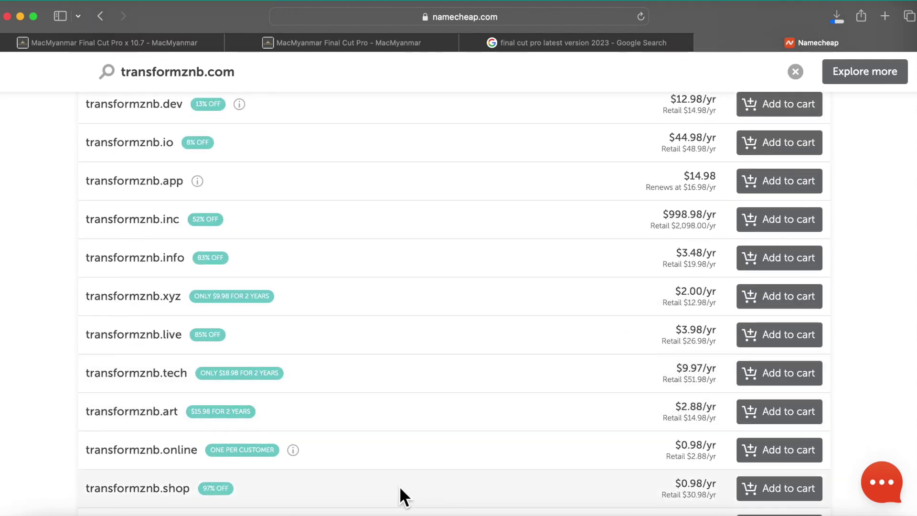
scroll(400, 490, down, 2)
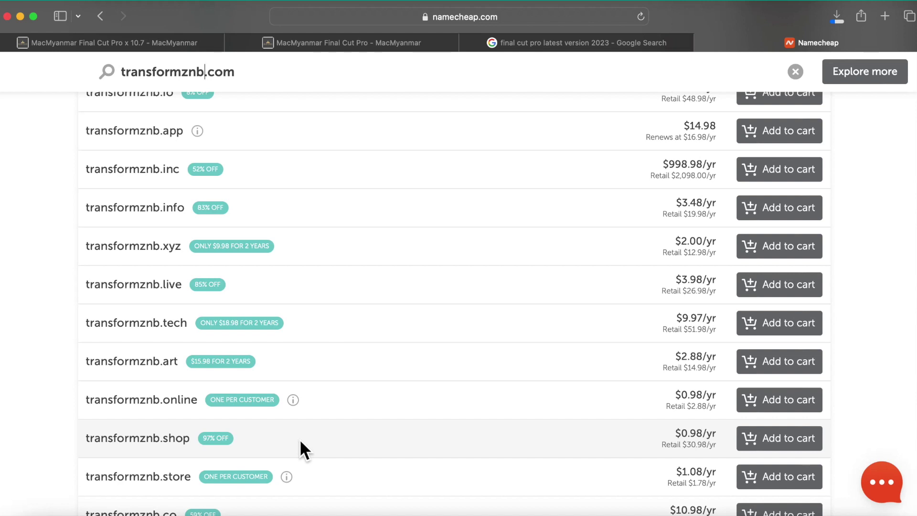
scroll(299, 440, up, 10)
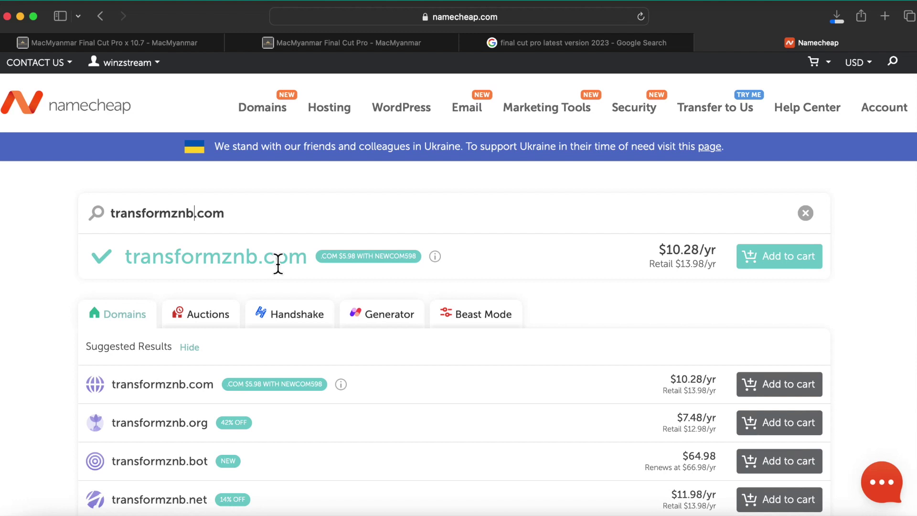
scroll(334, 344, down, 10)
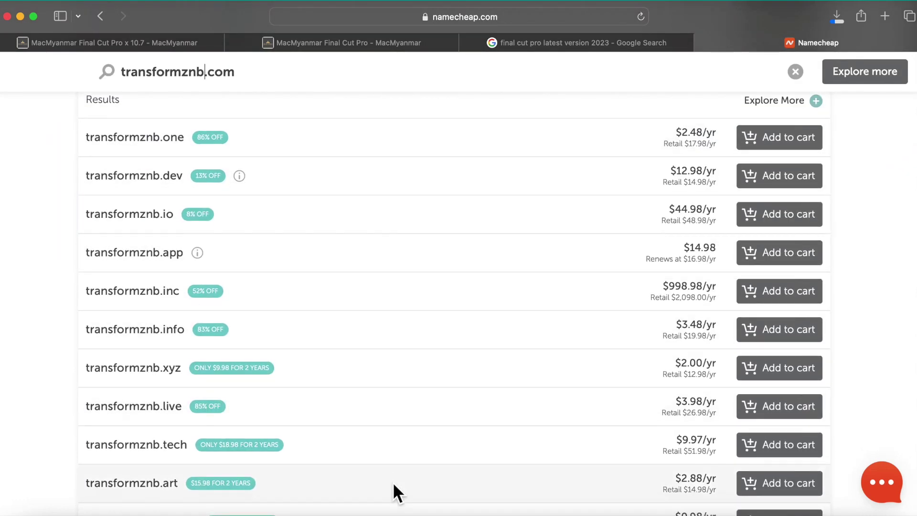
scroll(643, 492, down, 6)
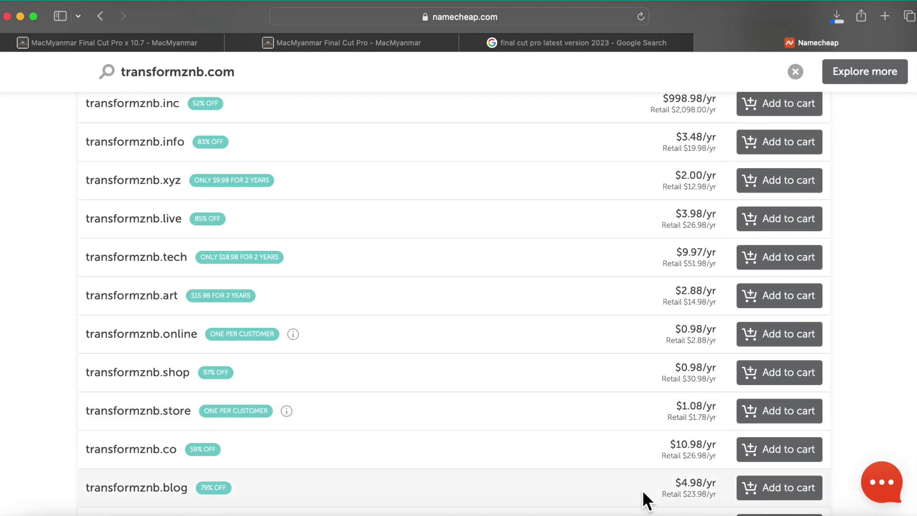
scroll(641, 489, down, 5)
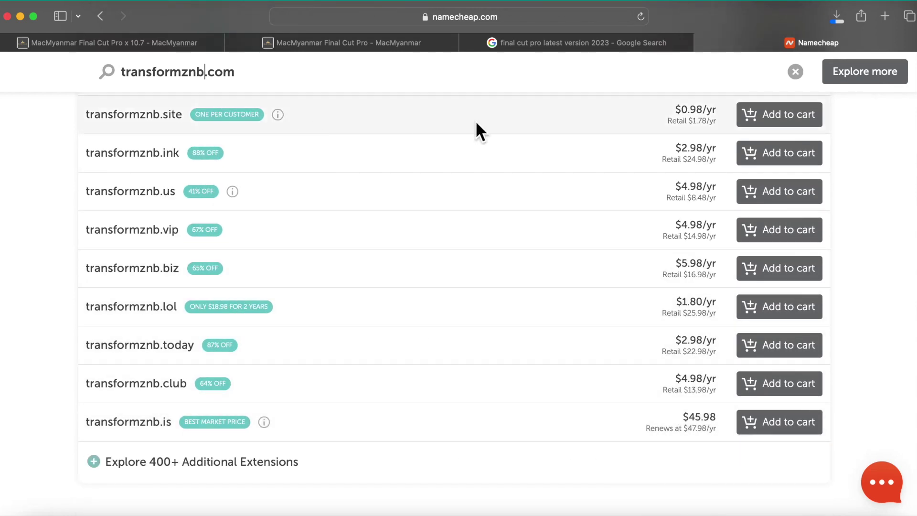
- Add transformznb.site at $0.98/yr to the cart, totalling $1.16, and return to the top
click(760, 119)
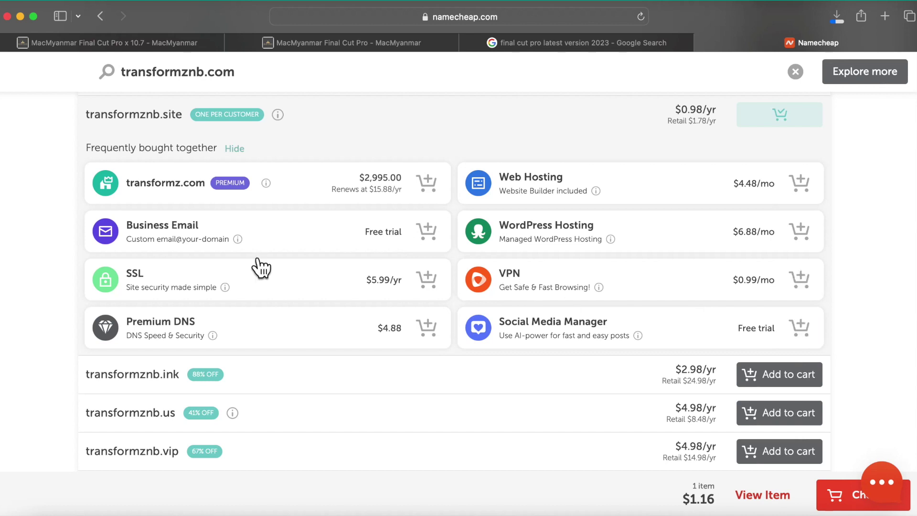
scroll(217, 231, up, 4)
scroll(219, 231, up, 10)
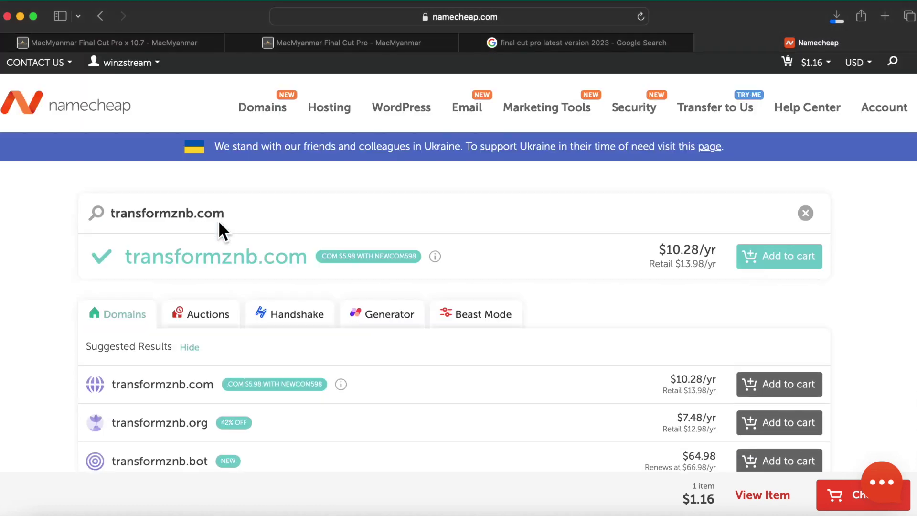
- Open Shared Hosting and compare the Stellar, Stellar Plus and Stellar Business plans from $1.98/mo
mouse_move(330, 112)
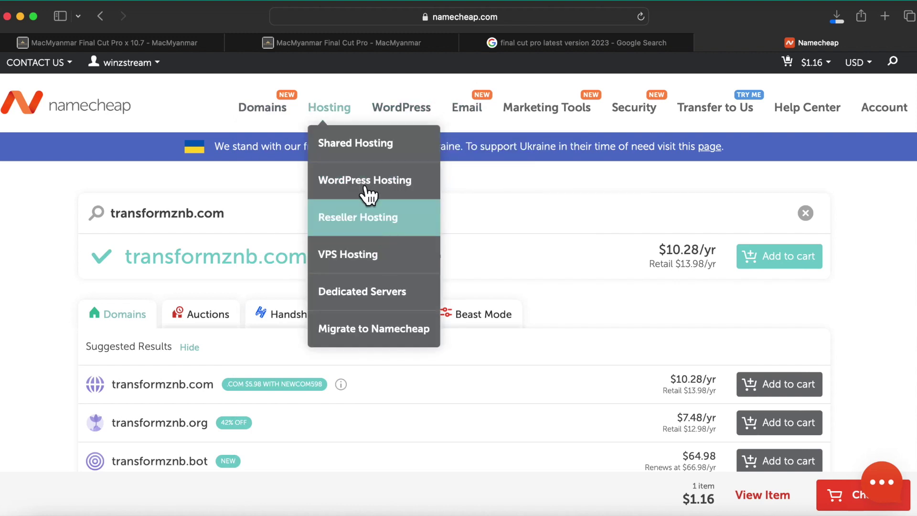
click(353, 144)
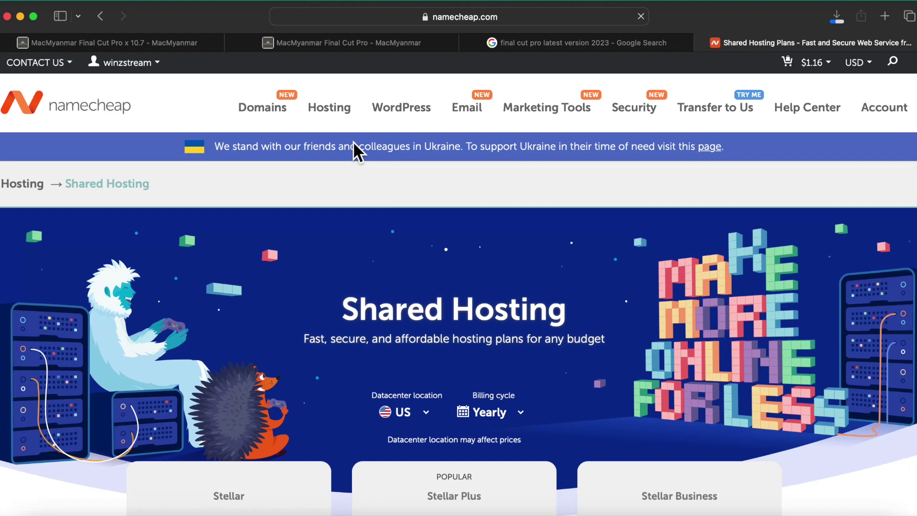
scroll(380, 262, down, 5)
scroll(380, 261, down, 3)
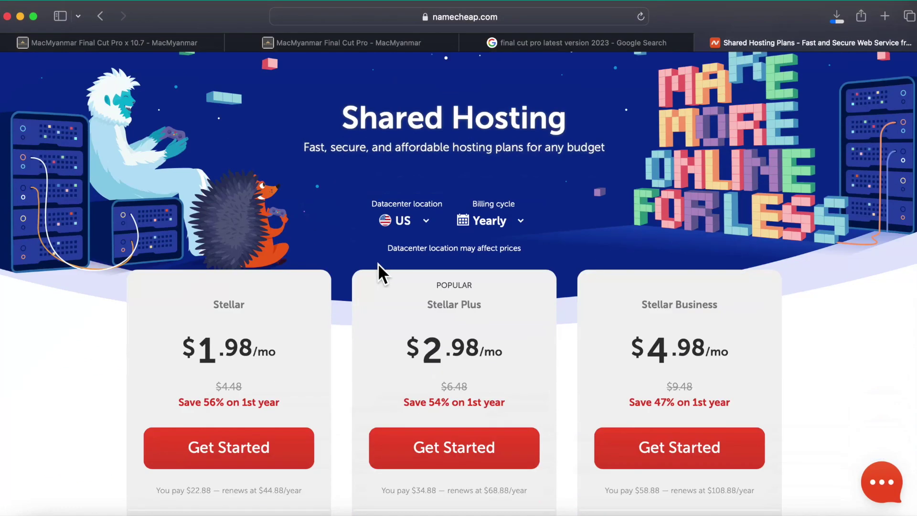
scroll(472, 374, down, 5)
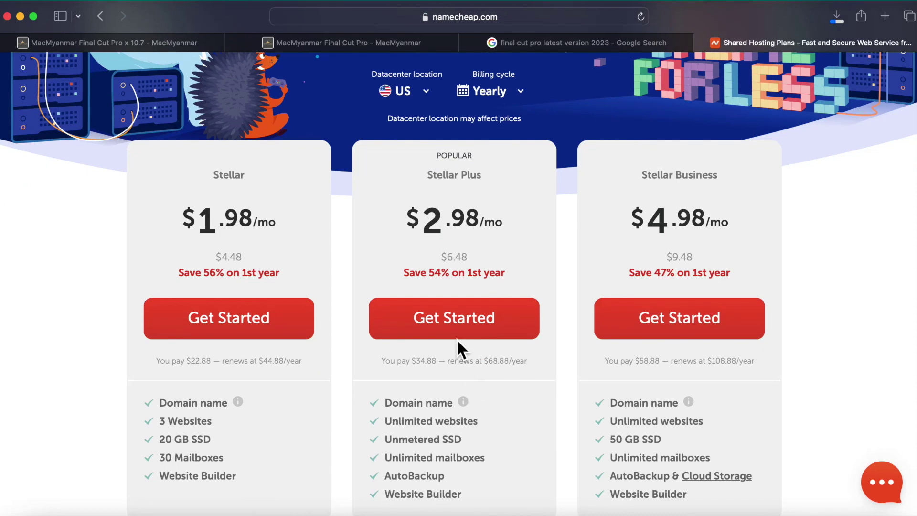
scroll(425, 333, down, 7)
scroll(425, 331, up, 7)
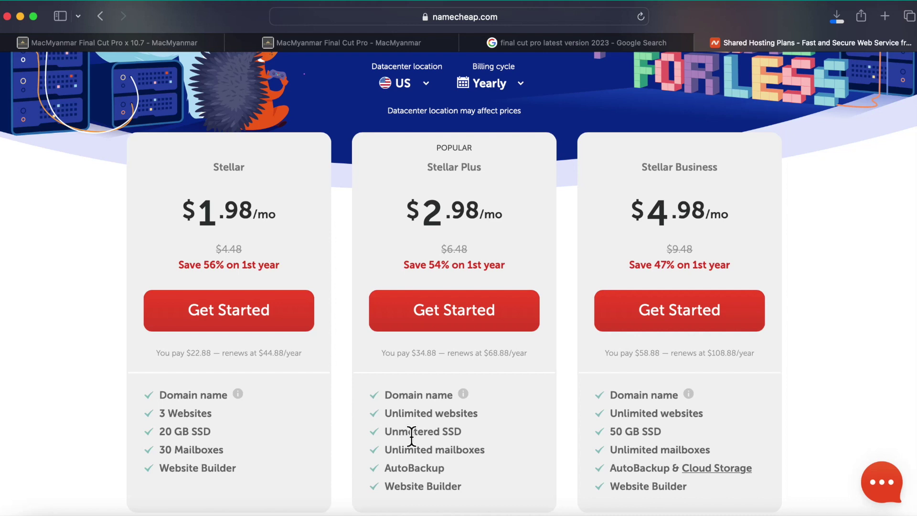
scroll(424, 437, down, 1)
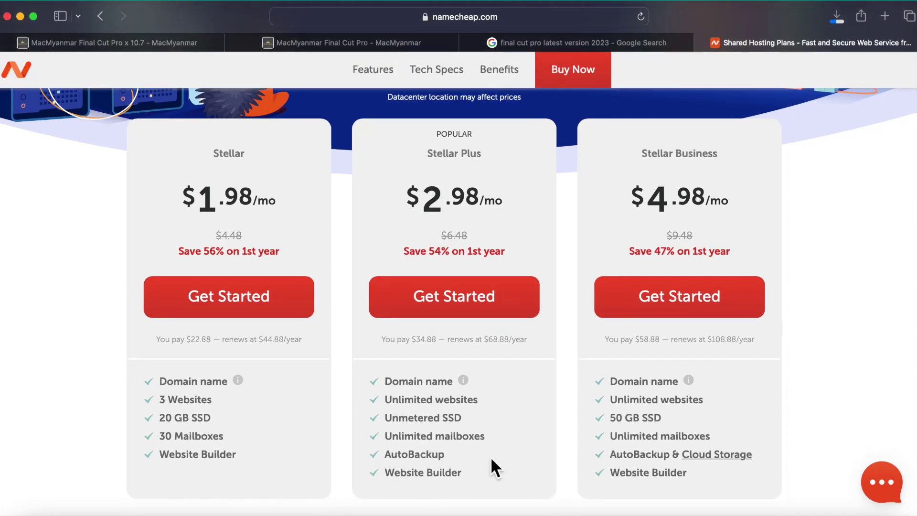
scroll(653, 448, down, 1)
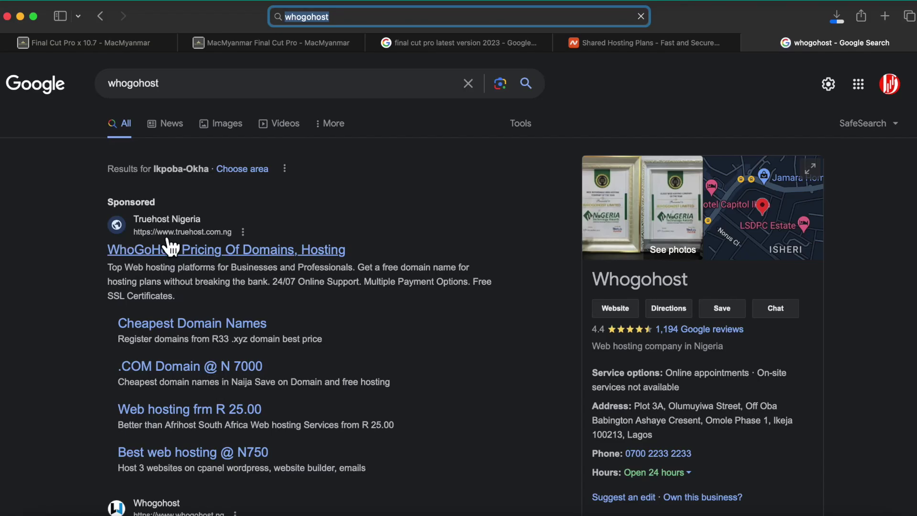
- Scroll the whogohost Google results down to the whogohost.ng listing
scroll(160, 242, down, 1)
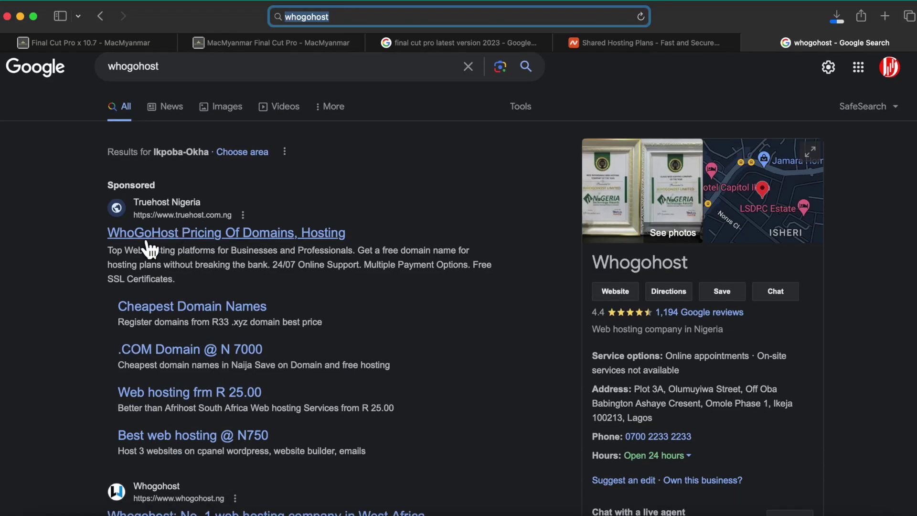
scroll(149, 248, down, 5)
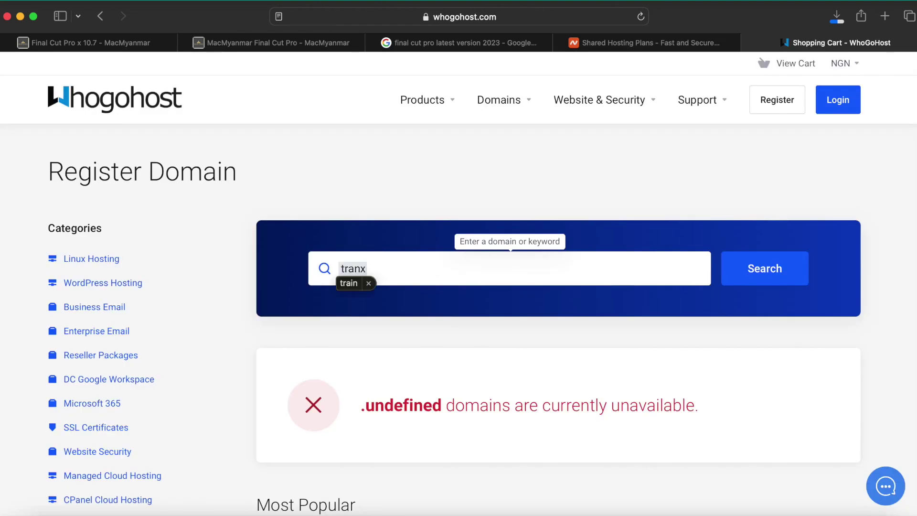
- Search Whogohost for tranxz.com, available at N16,000.00, and scan the extension cards
text(z.com)
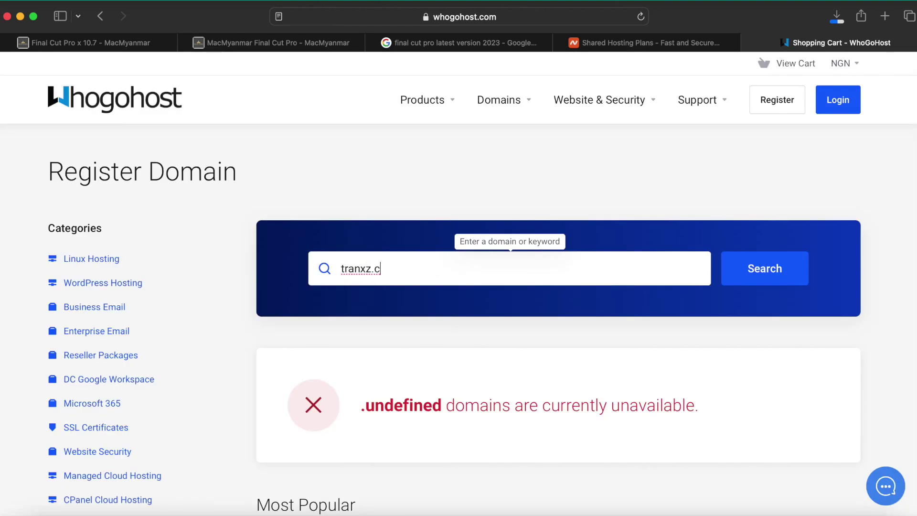
click(761, 271)
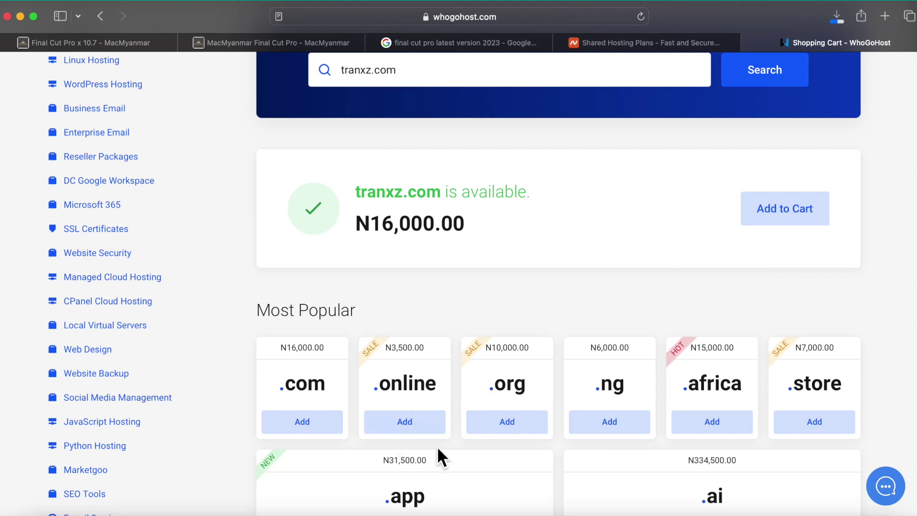
scroll(432, 446, down, 1)
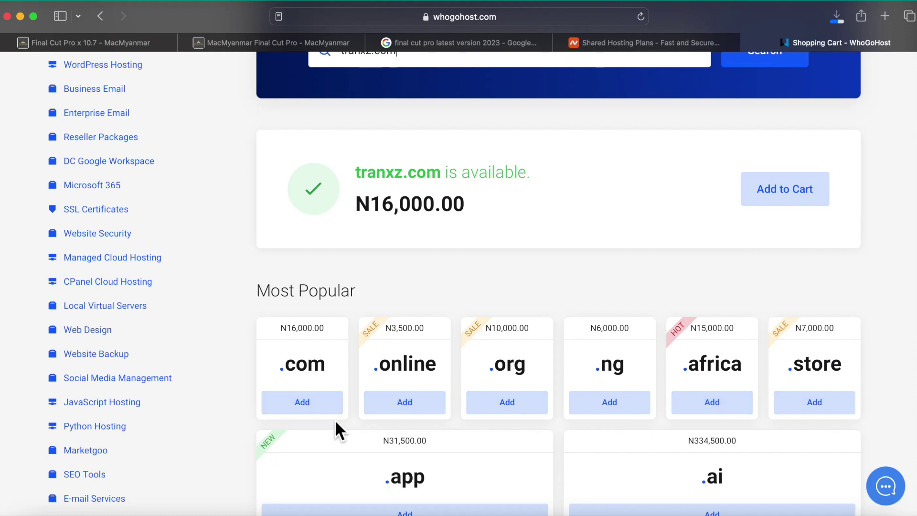
scroll(393, 417, down, 3)
scroll(393, 417, up, 10)
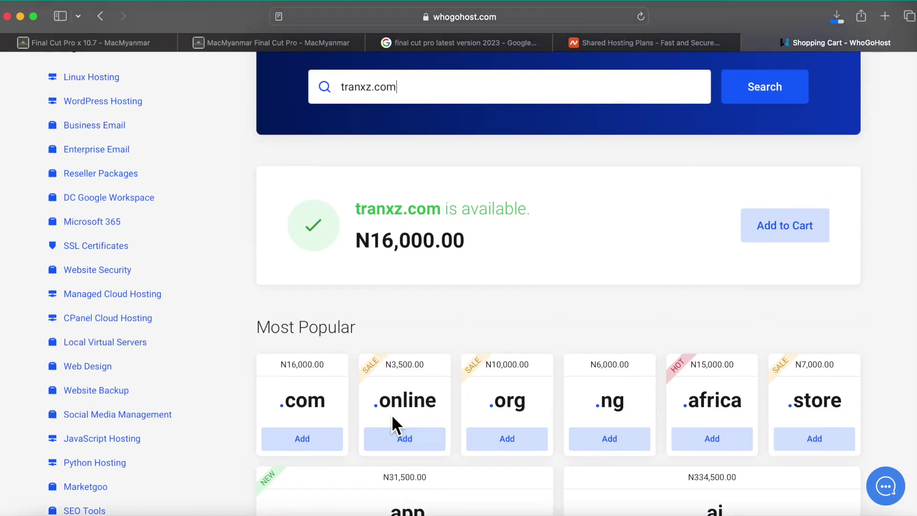
scroll(392, 415, down, 3)
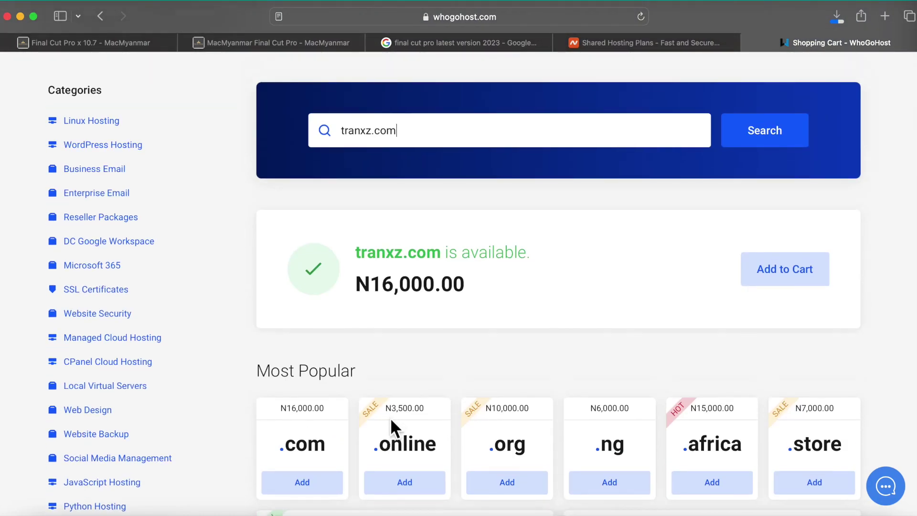
scroll(384, 420, up, 5)
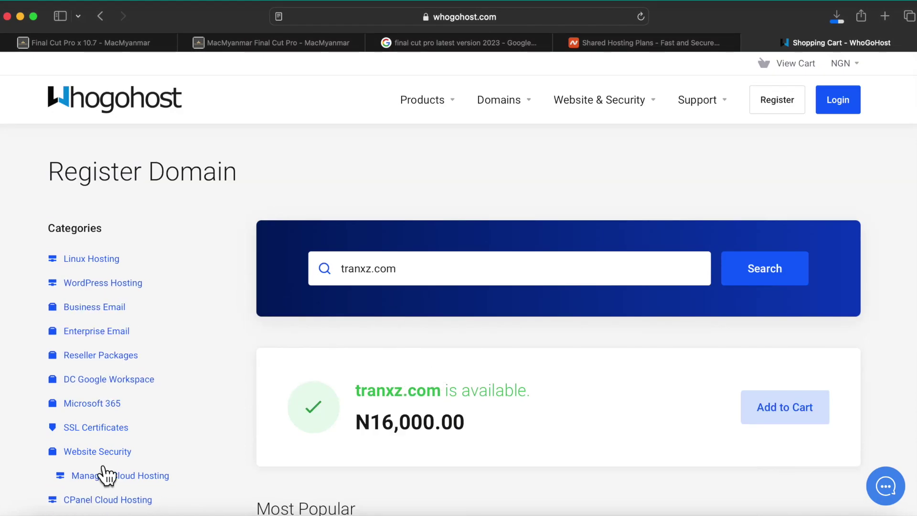
scroll(102, 473, down, 1)
scroll(139, 443, down, 3)
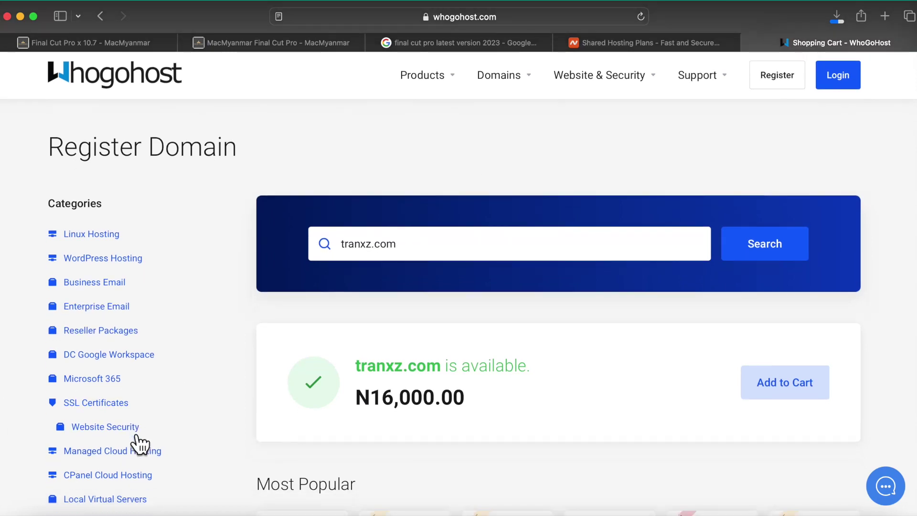
scroll(140, 442, down, 5)
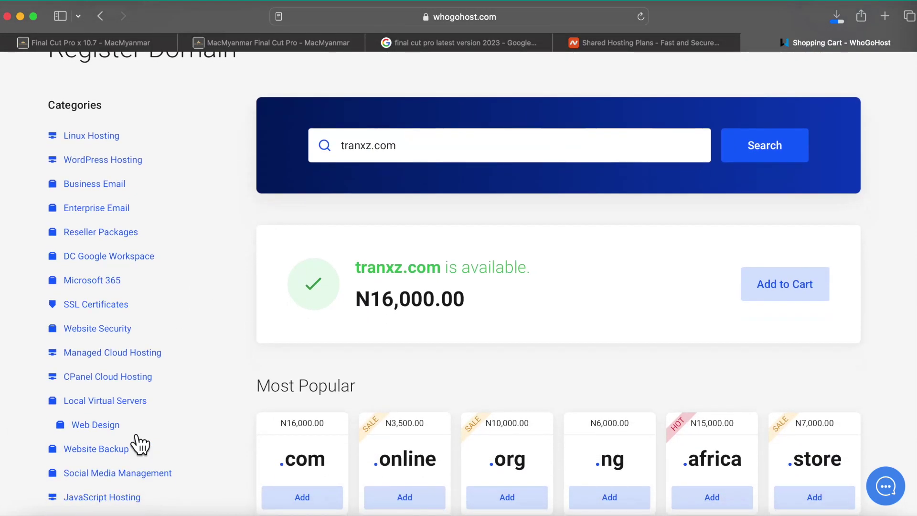
- Open Whogohost's WordPress Hosting category to view the WP Standard, WP Standard Plus and WP Professional plans
click(103, 162)
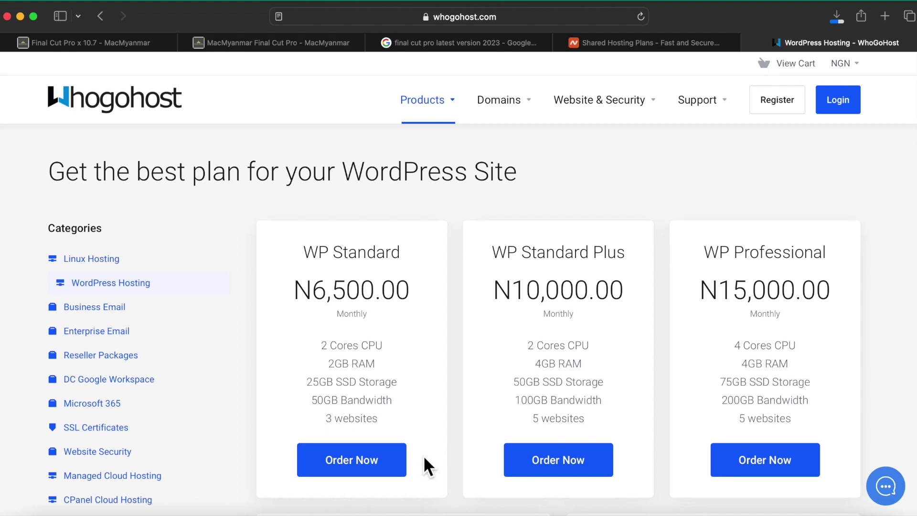
scroll(394, 431, down, 2)
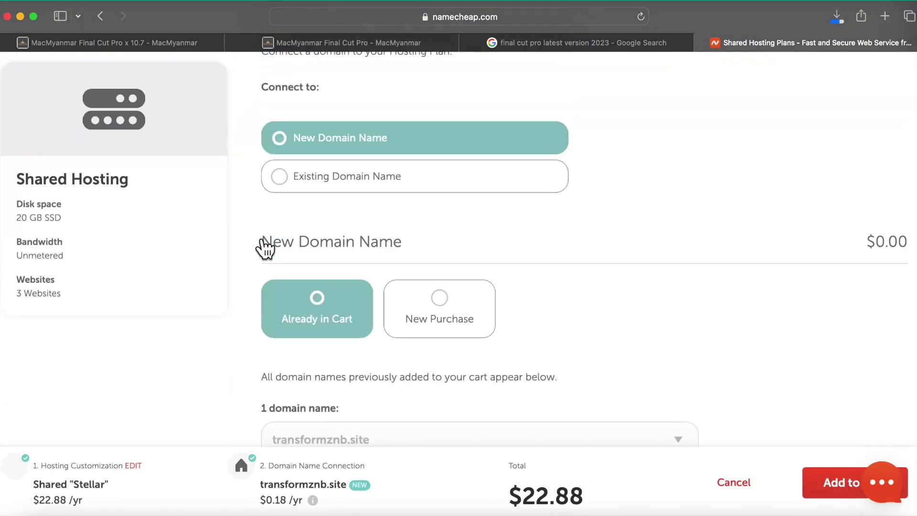
- Add the Stellar hosting plan linked to transformznb.site to the cart
scroll(262, 240, up, 2)
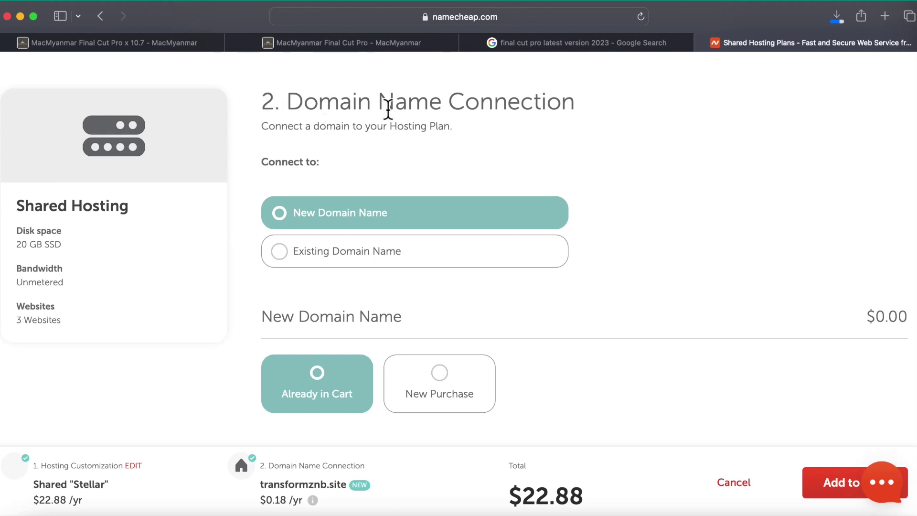
scroll(288, 273, up, 3)
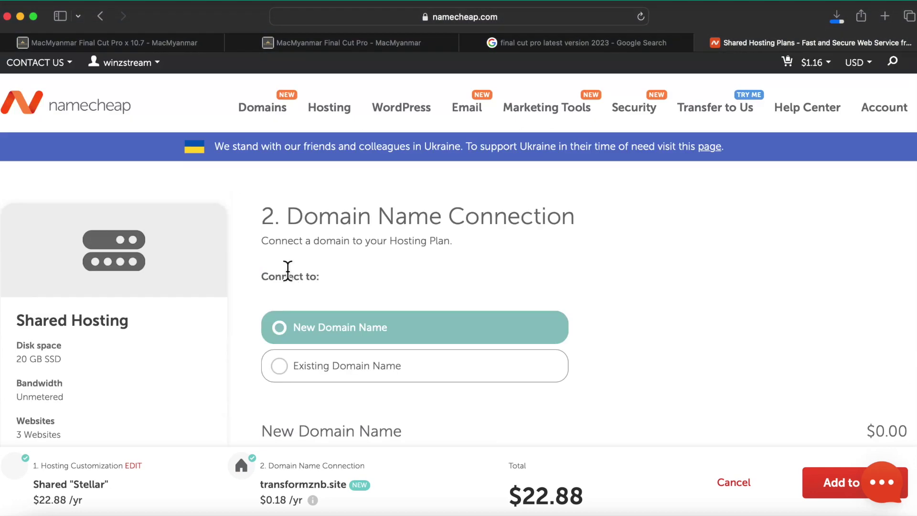
scroll(288, 273, down, 12)
scroll(287, 269, up, 12)
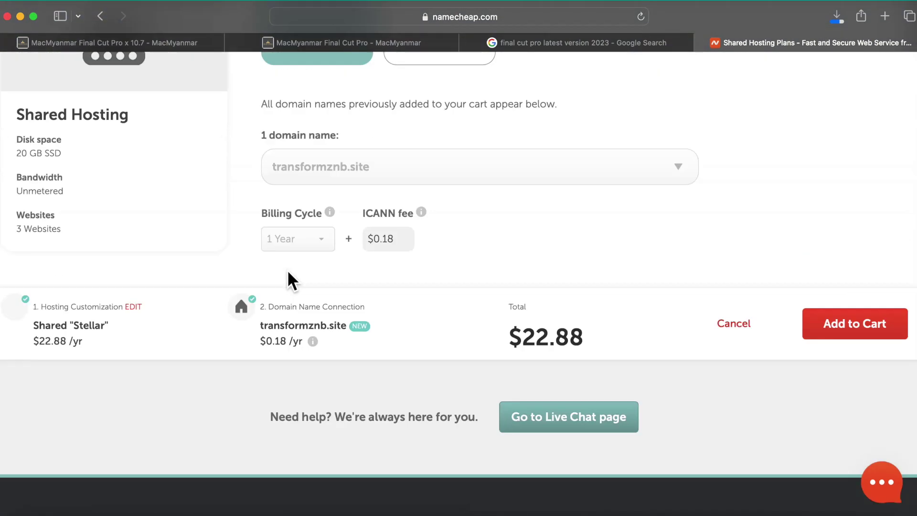
scroll(287, 270, down, 8)
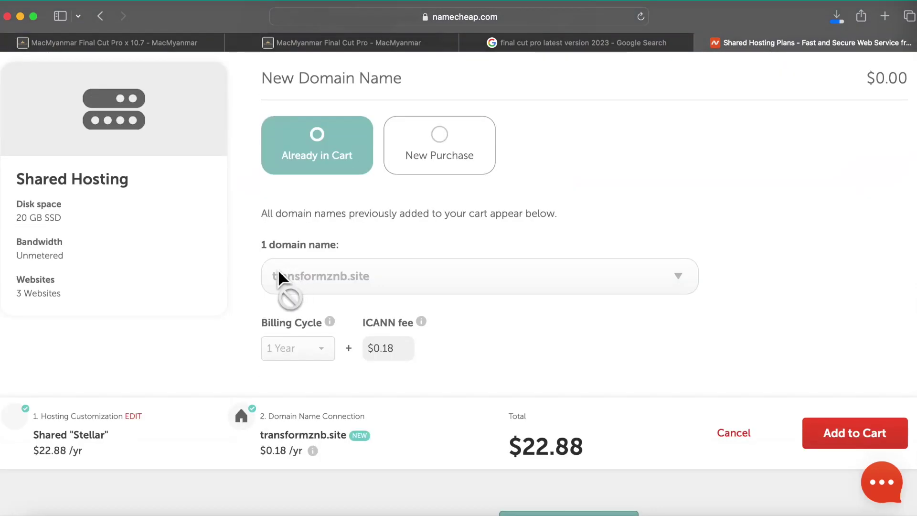
scroll(245, 270, down, 2)
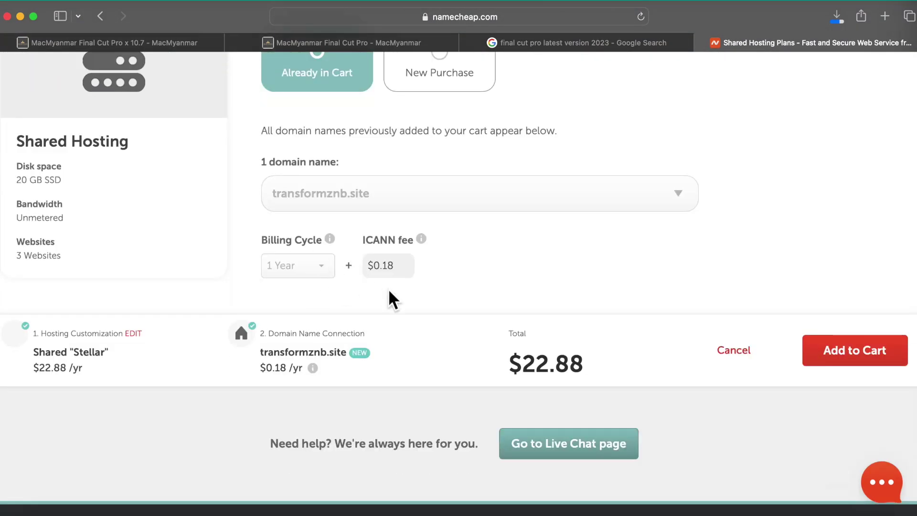
scroll(389, 289, up, 5)
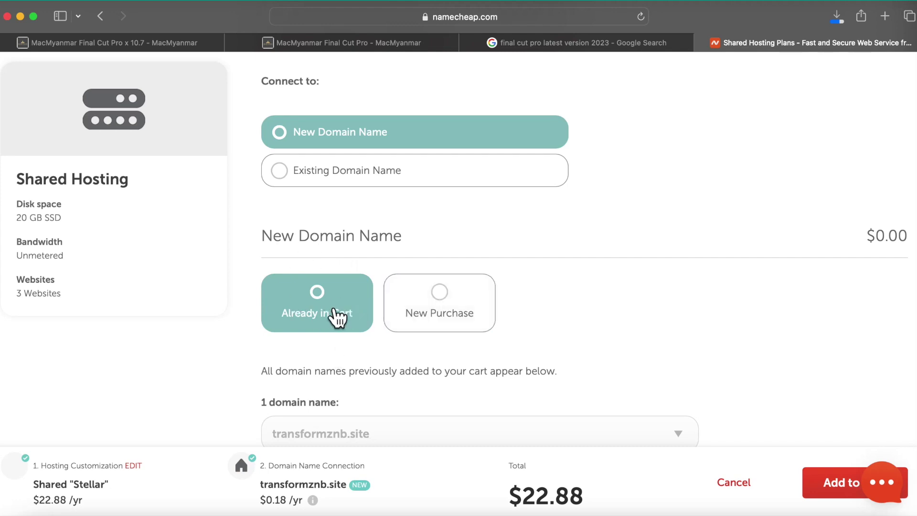
scroll(309, 311, down, 1)
scroll(309, 310, down, 8)
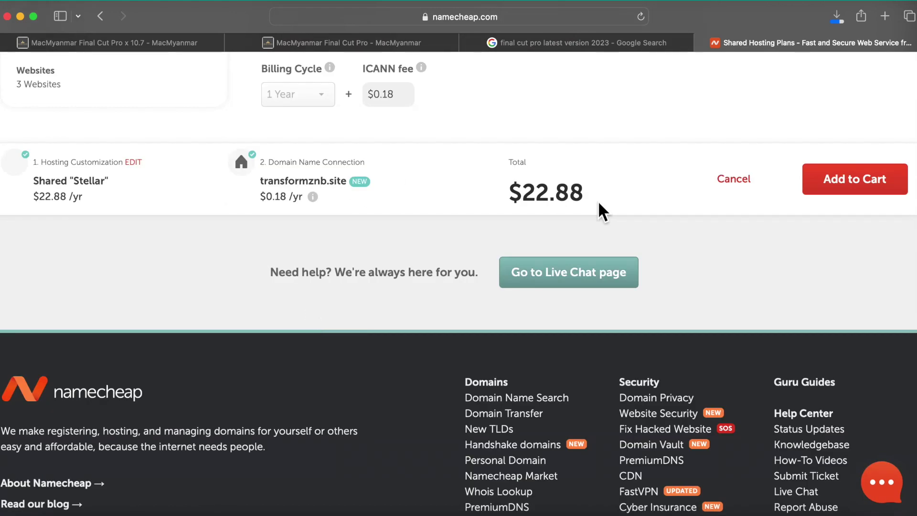
click(820, 178)
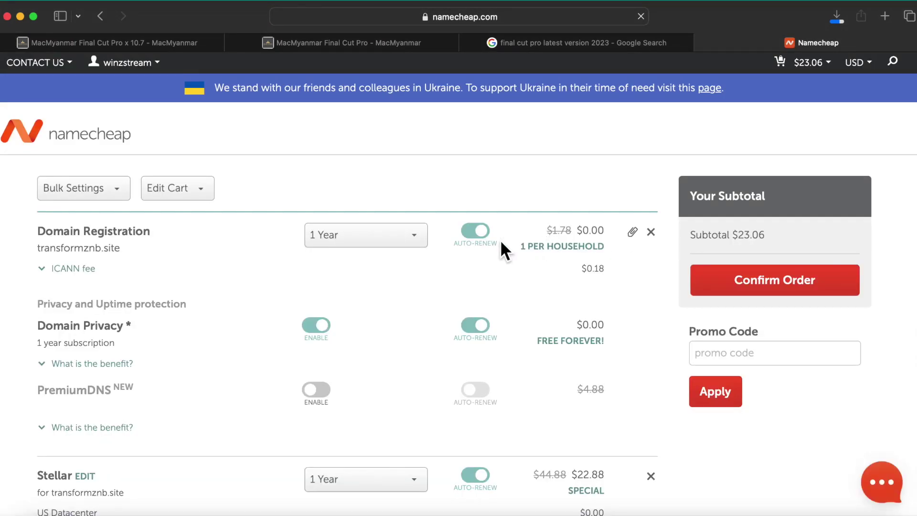
- Confirm the $23.06 order to reach the Account Contact Information checkout step
scroll(354, 326, down, 1)
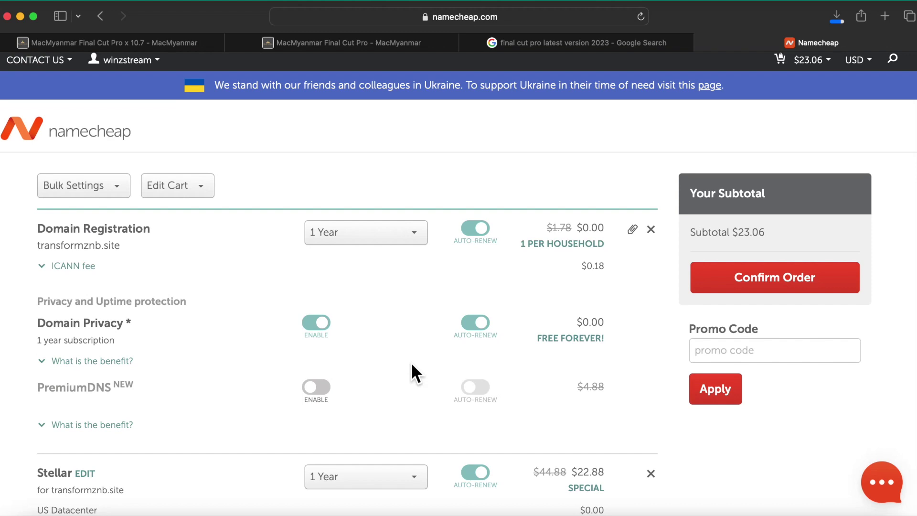
scroll(412, 366, down, 10)
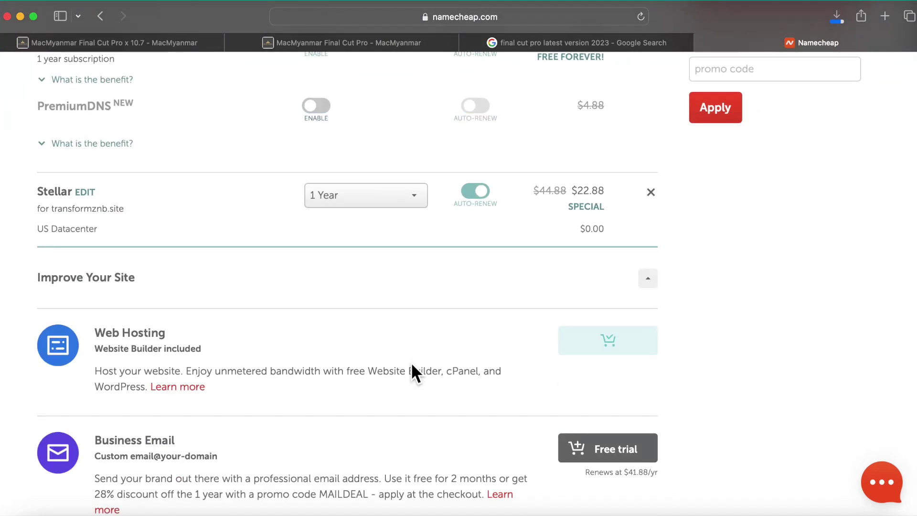
scroll(412, 365, down, 15)
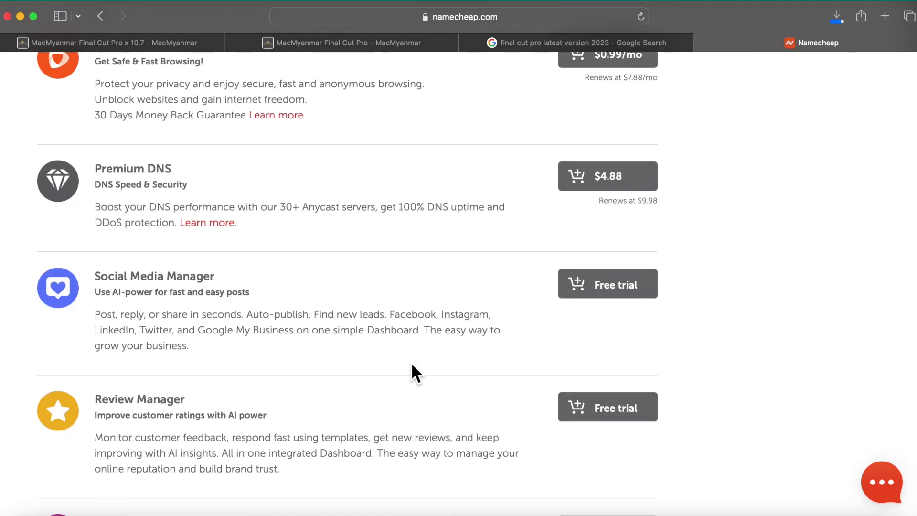
scroll(411, 365, down, 5)
scroll(412, 365, up, 20)
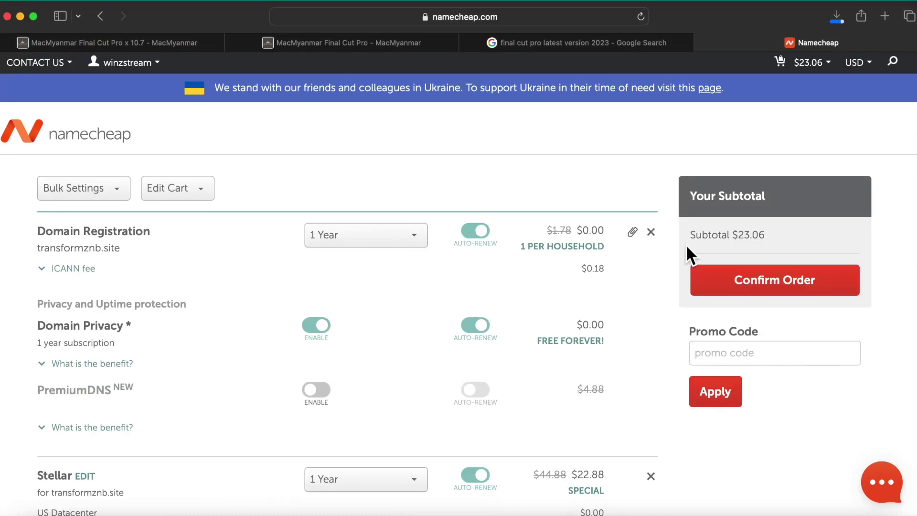
click(748, 292)
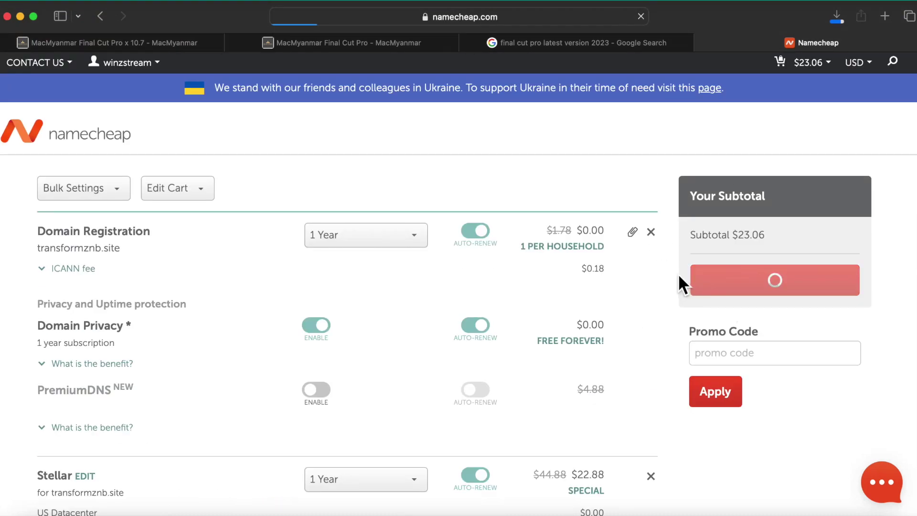
scroll(524, 290, down, 10)
scroll(497, 273, up, 3)
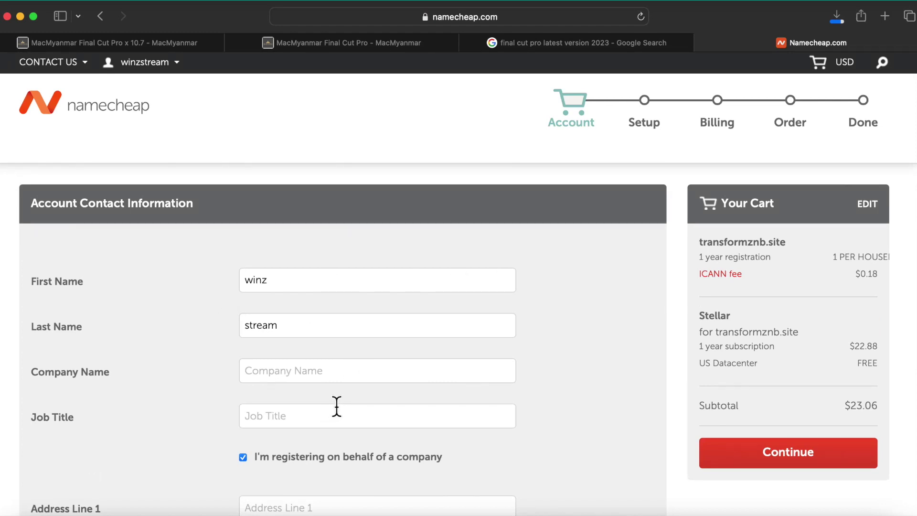
- Fill in the company name, second address line, city, state and postal code
scroll(424, 414, down, 6)
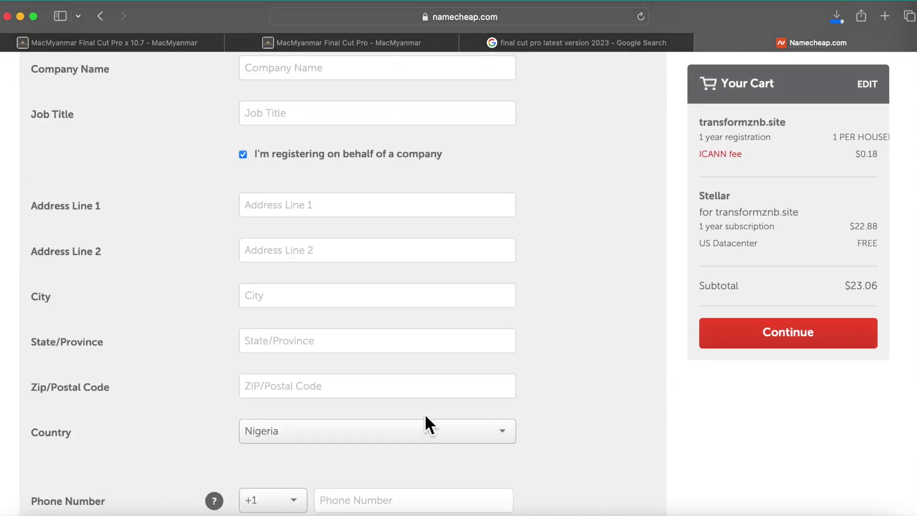
scroll(425, 413, down, 5)
scroll(420, 372, up, 12)
click(308, 337)
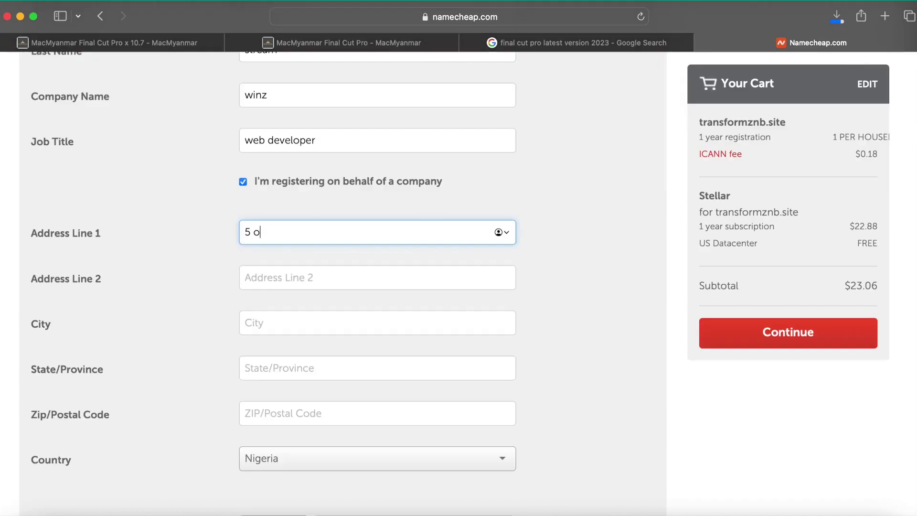
click(291, 278)
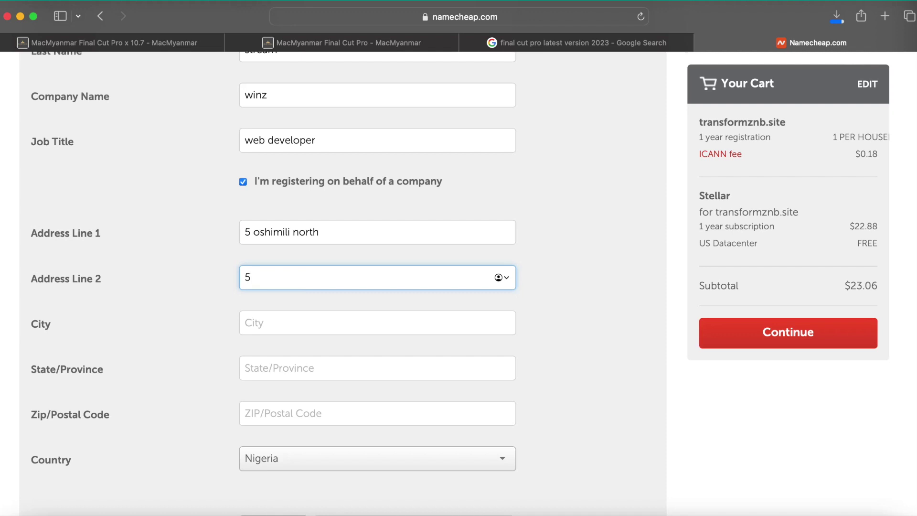
click(312, 317)
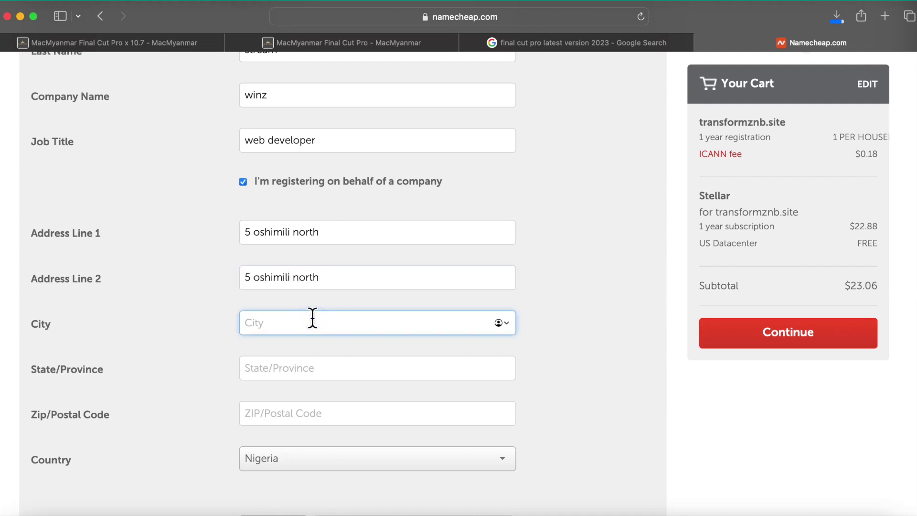
text(Asaba)
click(317, 364)
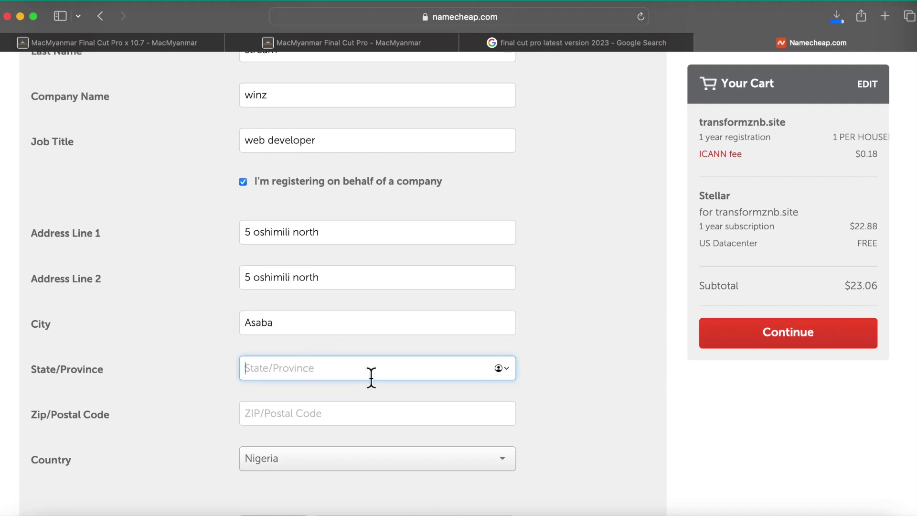
text(delta)
click(334, 409)
text(3)
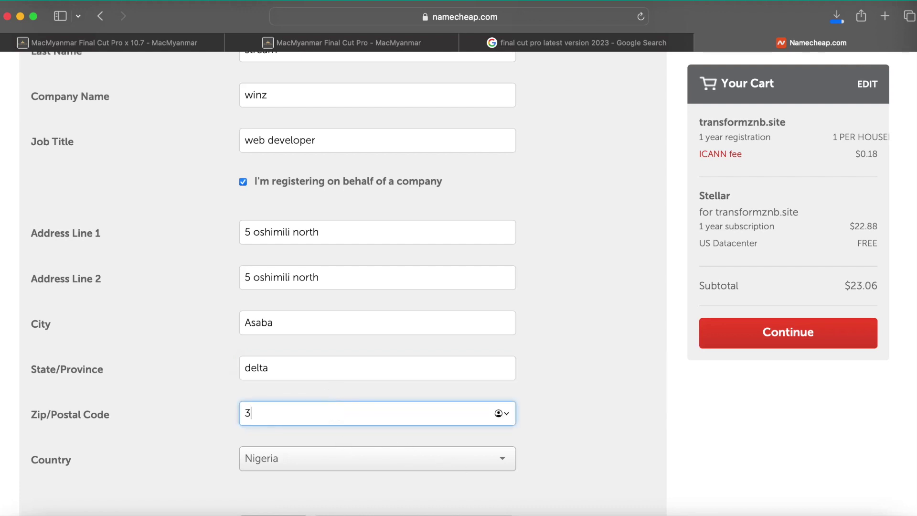
text(20104)
- Choose the phone country code and submit the contact details to continue
scroll(378, 453, down, 2)
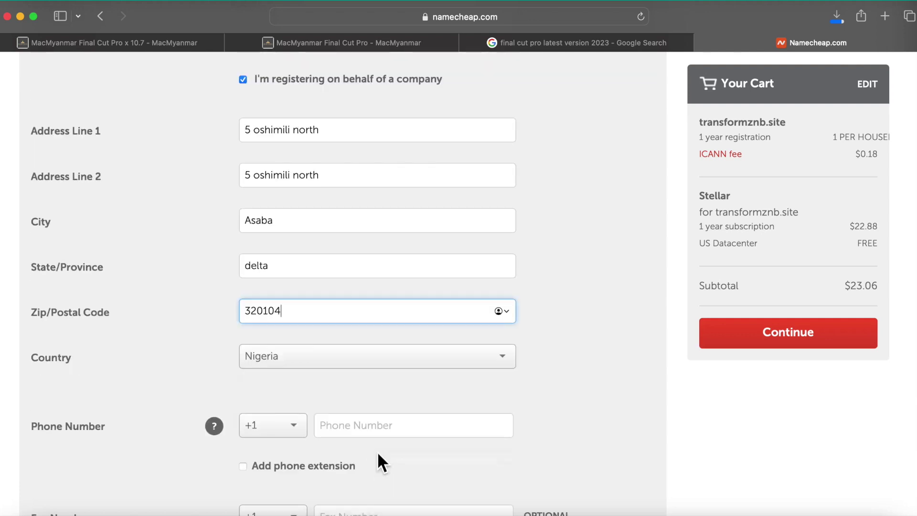
click(293, 426)
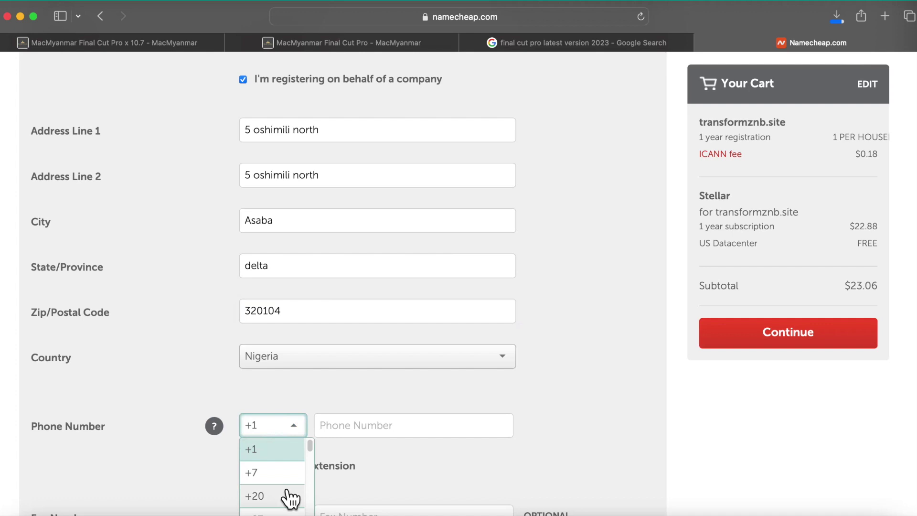
scroll(287, 496, down, 5)
scroll(290, 498, down, 15)
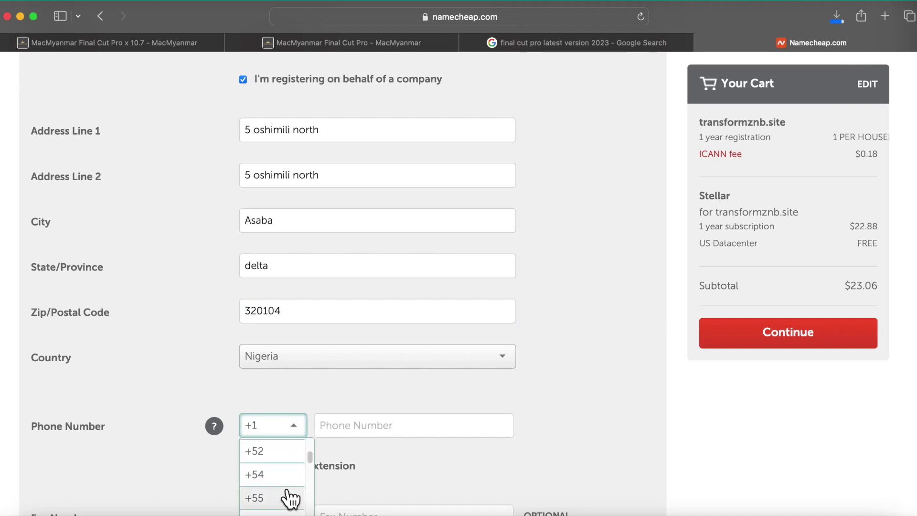
scroll(289, 496, down, 5)
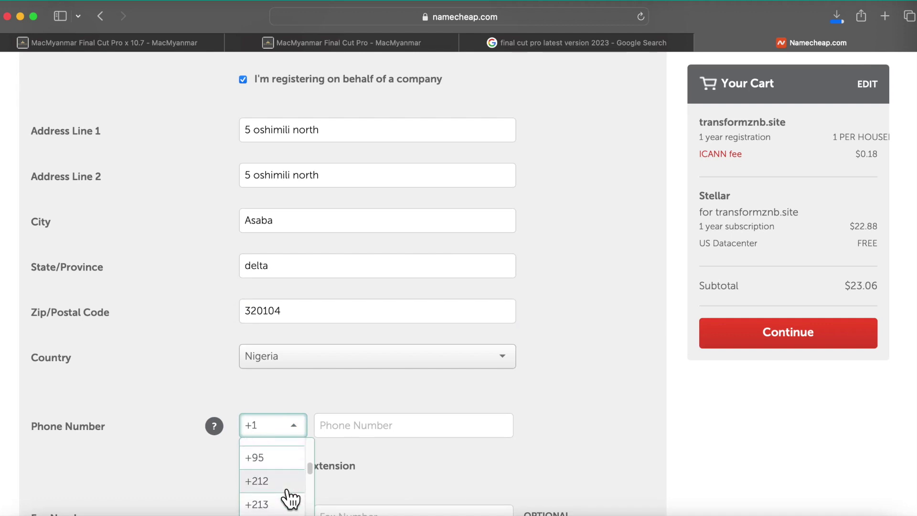
scroll(287, 487, down, 2)
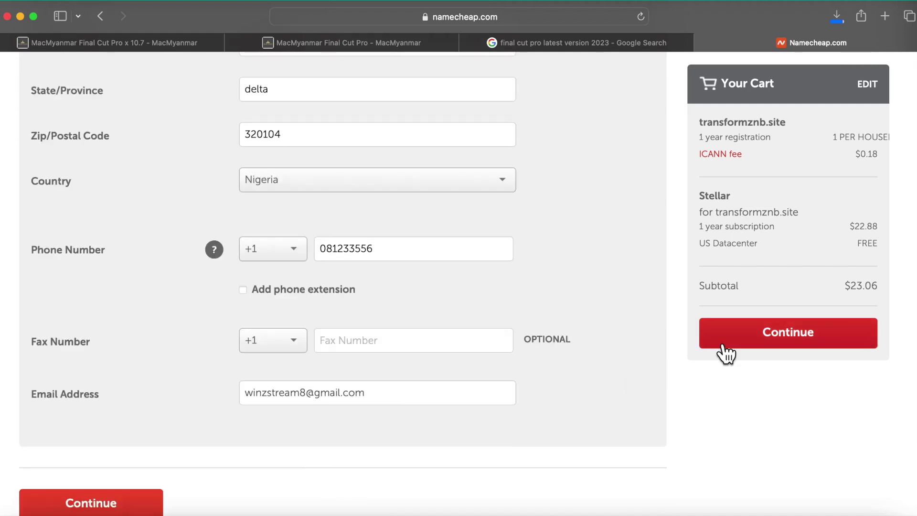
click(119, 506)
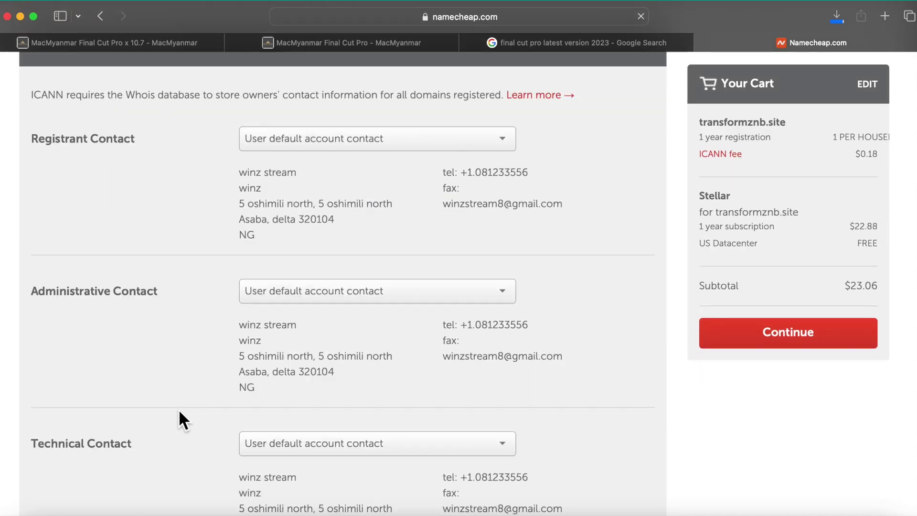
- Enter the name on card and card number, removing the extra digit
click(273, 210)
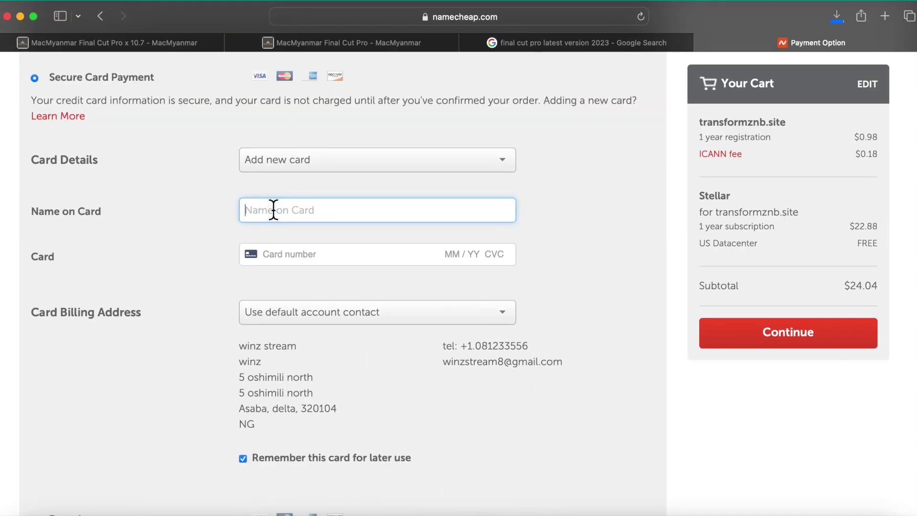
text(Winz Stream)
key(Tab)
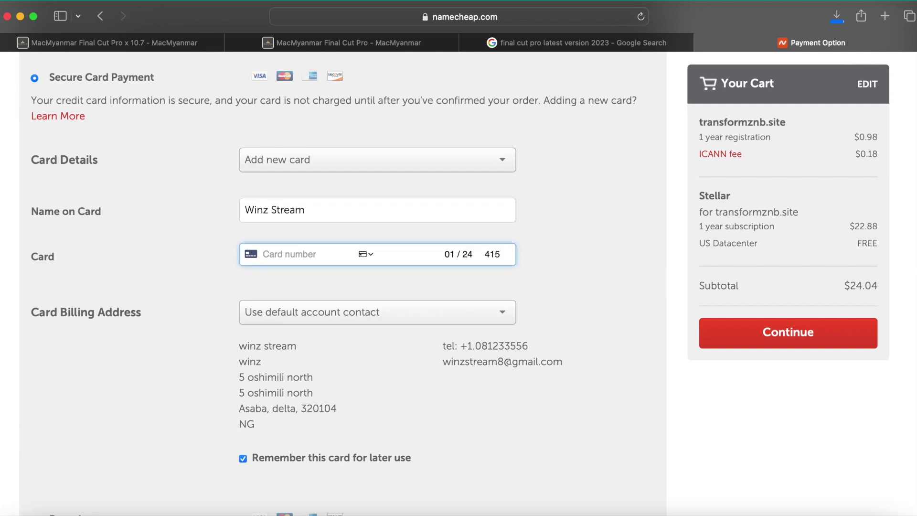
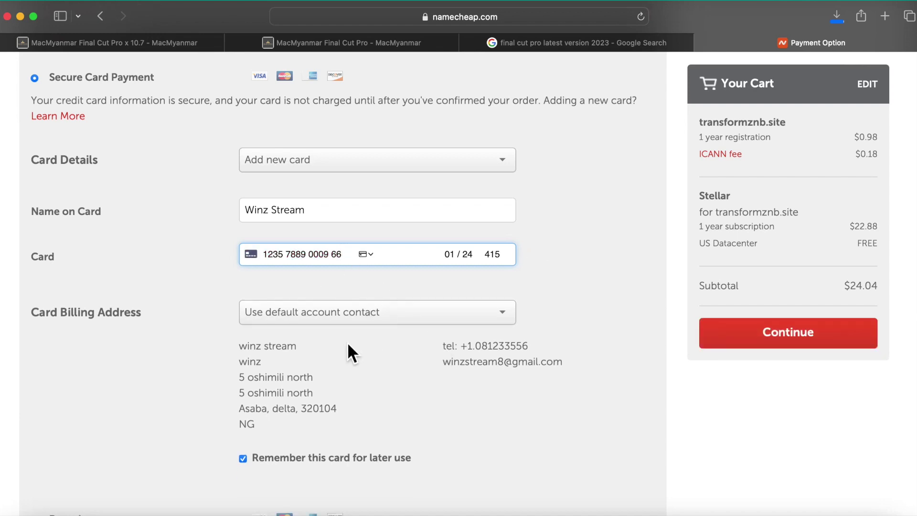
click(453, 254)
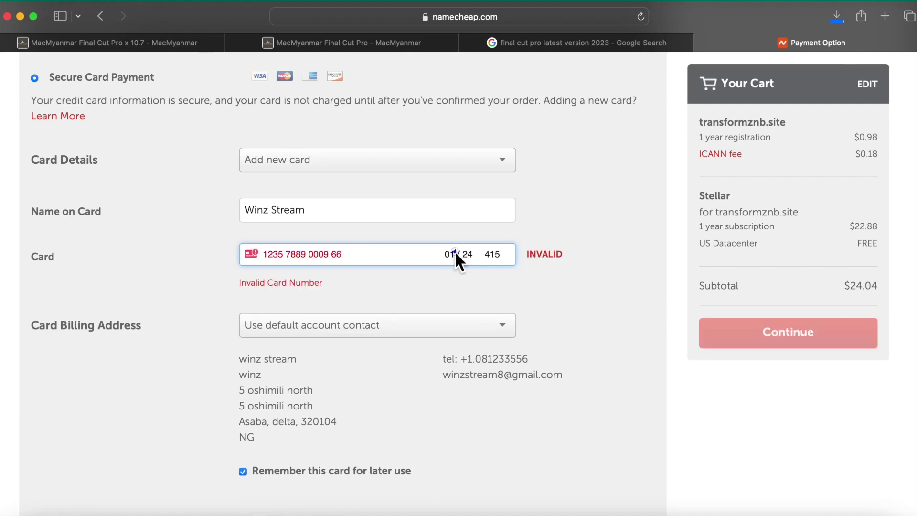
click(481, 287)
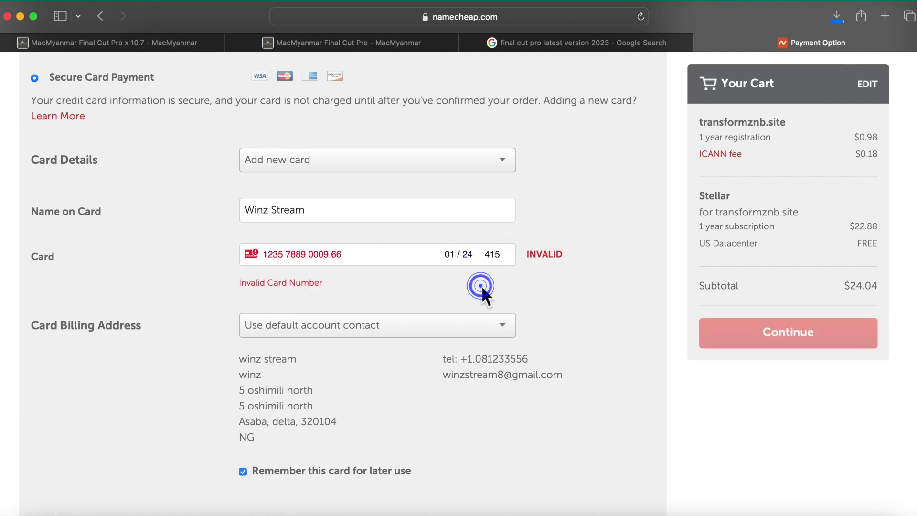
click(345, 254)
key(BackSpace)
key(BackSpace)
key(BackSpace)
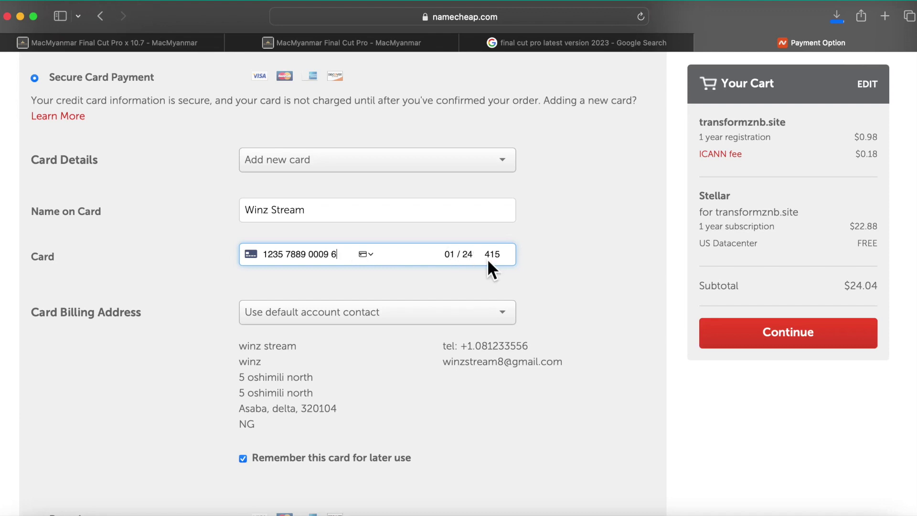
- Turn on auto-renewal for all services and save as default payment settings
scroll(382, 332, down, 5)
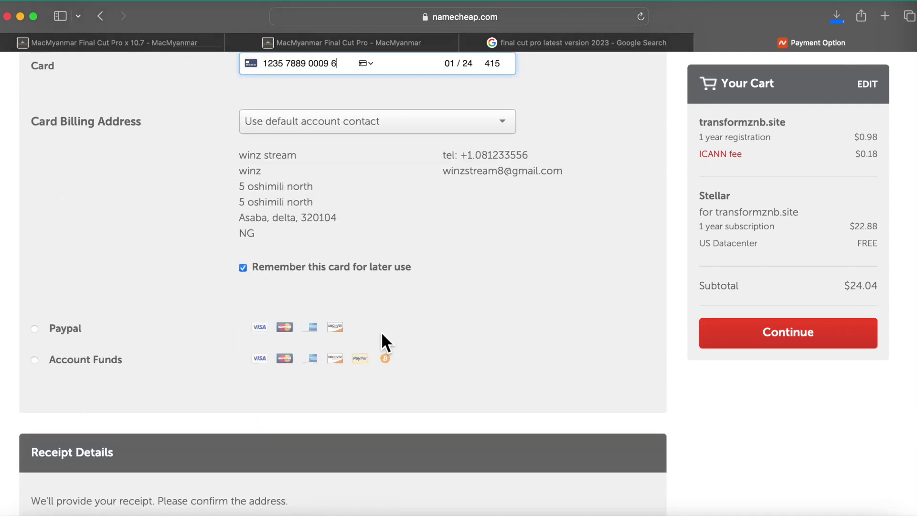
scroll(123, 387, down, 7)
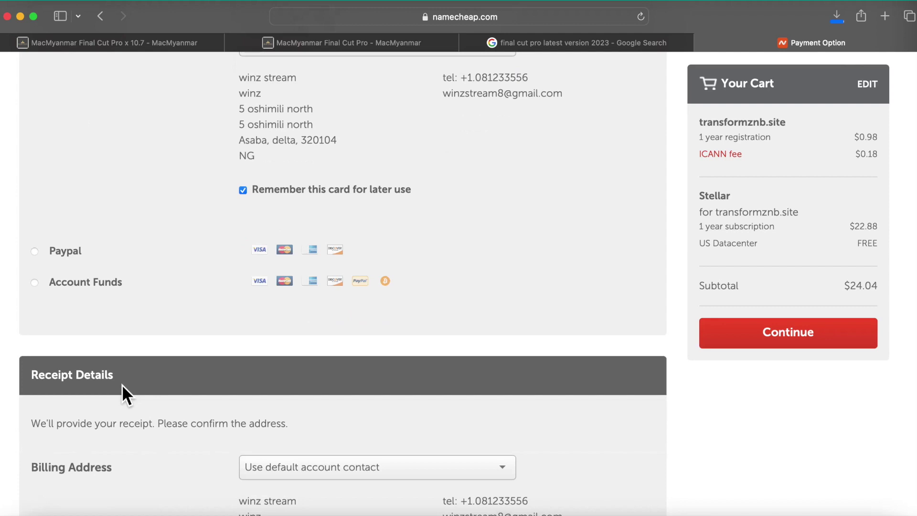
scroll(122, 384, down, 10)
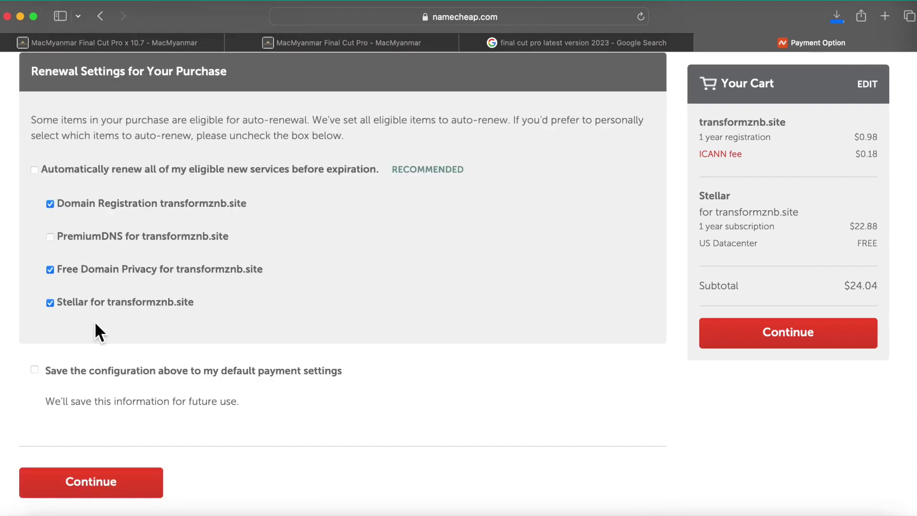
click(36, 169)
scroll(38, 190, down, 3)
scroll(39, 192, up, 1)
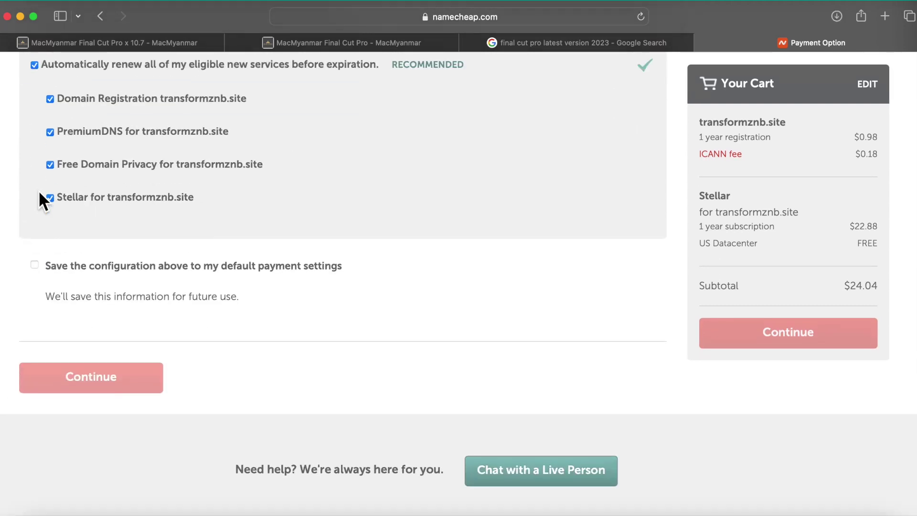
click(36, 268)
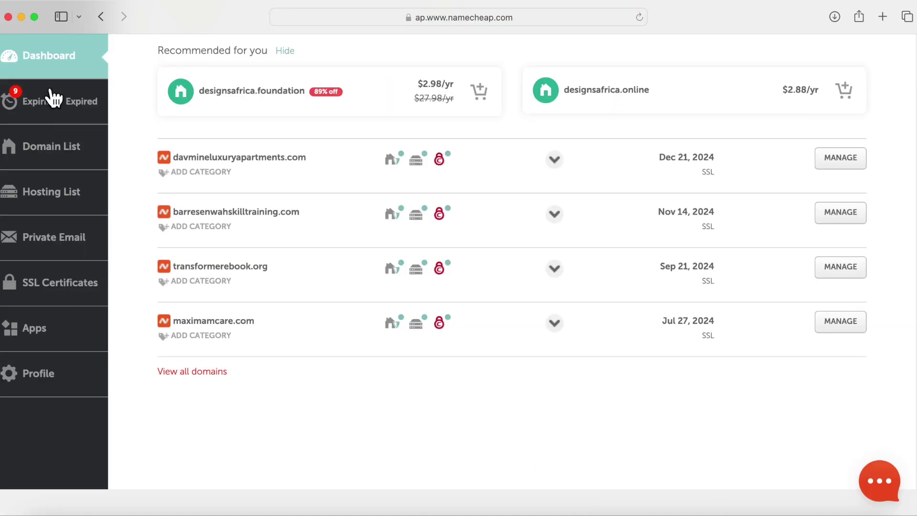
- Launch cPanel for davmineluxuryapartments.com from the Hosting List
scroll(74, 179, up, 8)
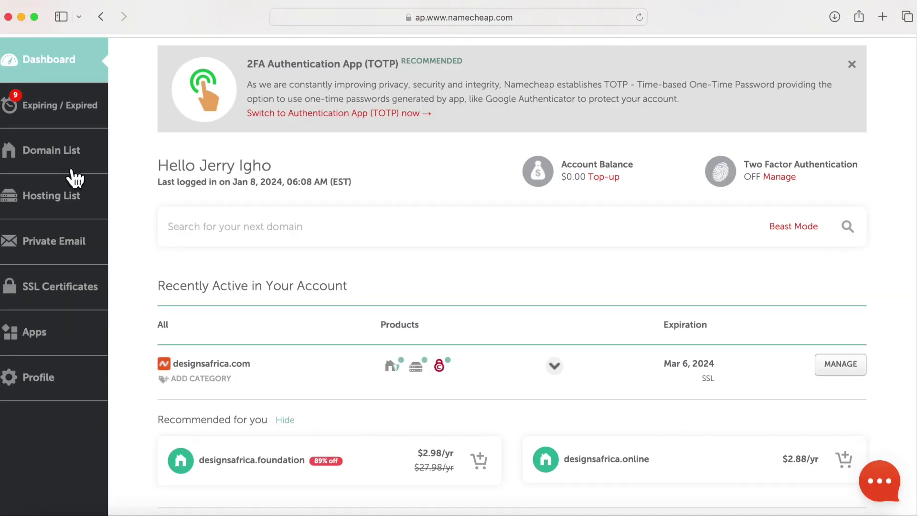
scroll(74, 179, down, 3)
click(49, 191)
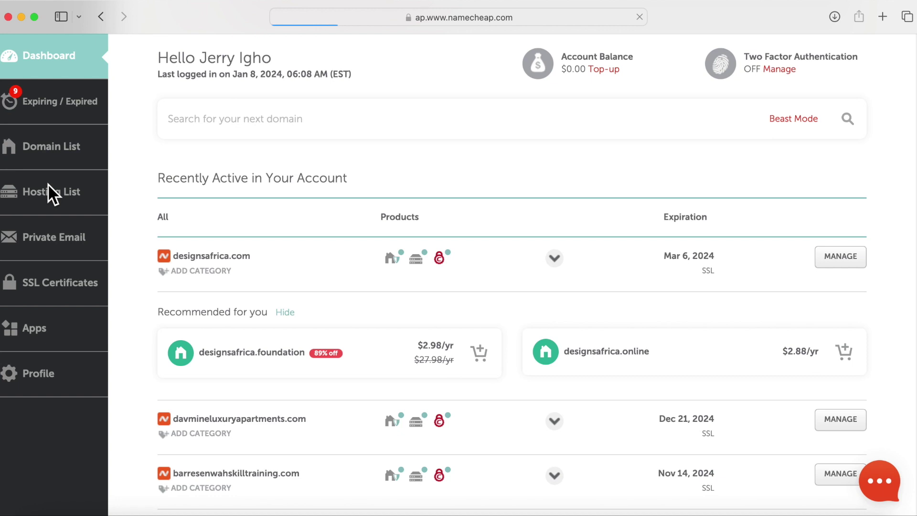
scroll(188, 296, down, 5)
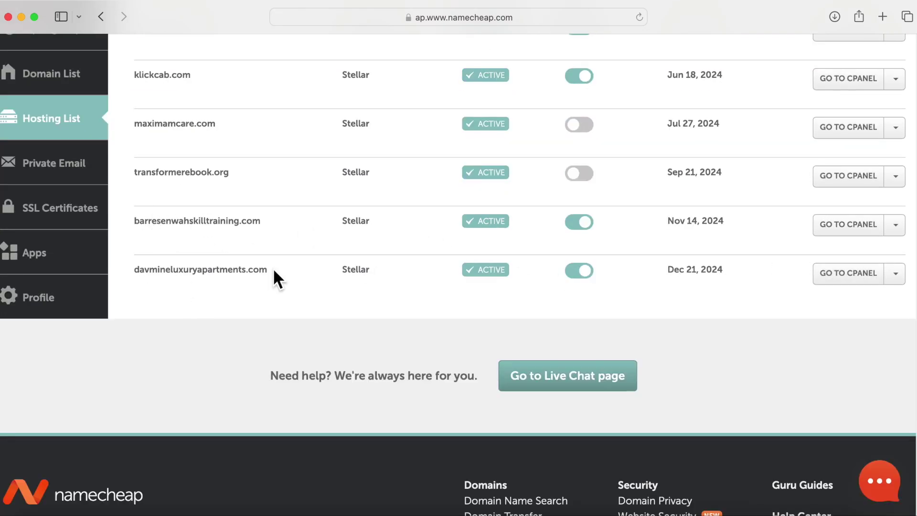
click(849, 273)
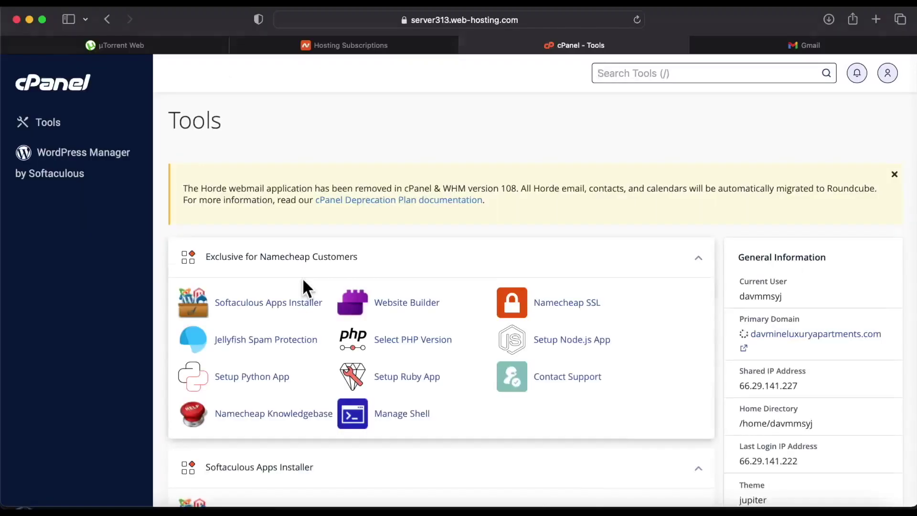
scroll(287, 282, down, 1)
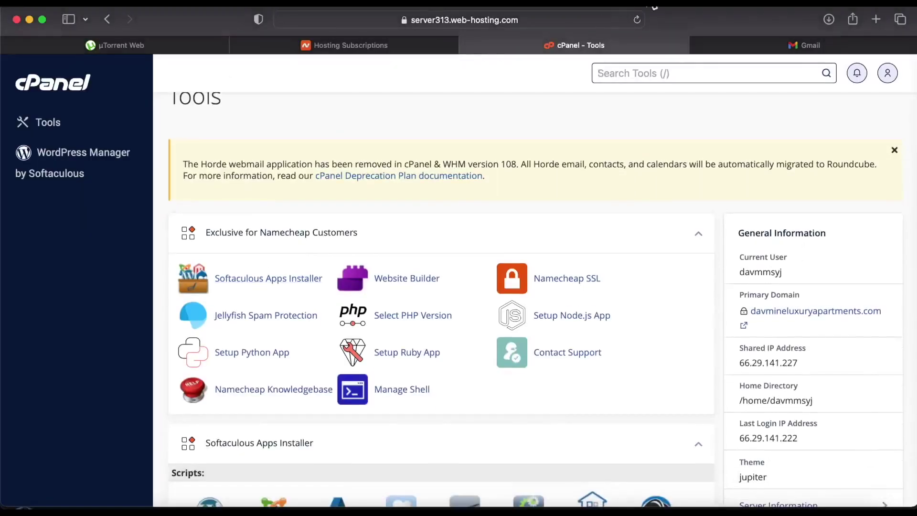
- Start a Softaculous WordPress install, edit the site name, describe it as 'luxury apartment', enable multisite
click(225, 280)
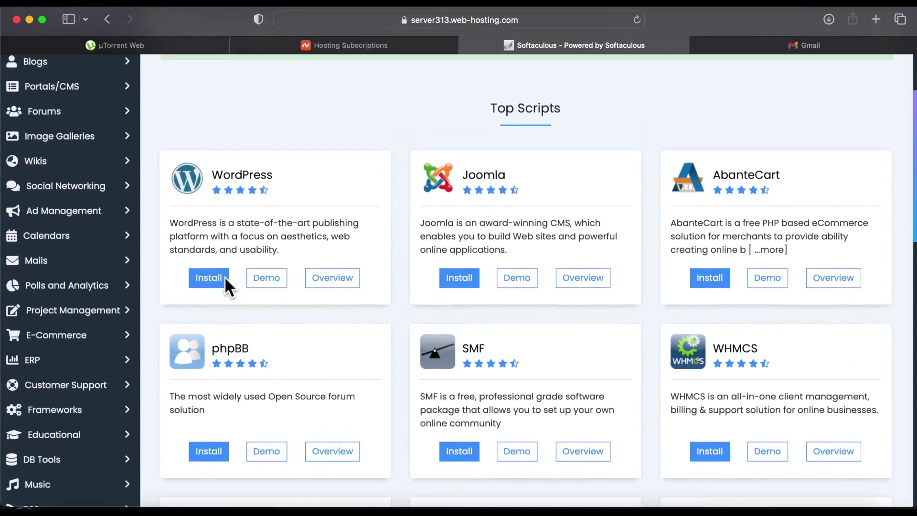
click(205, 277)
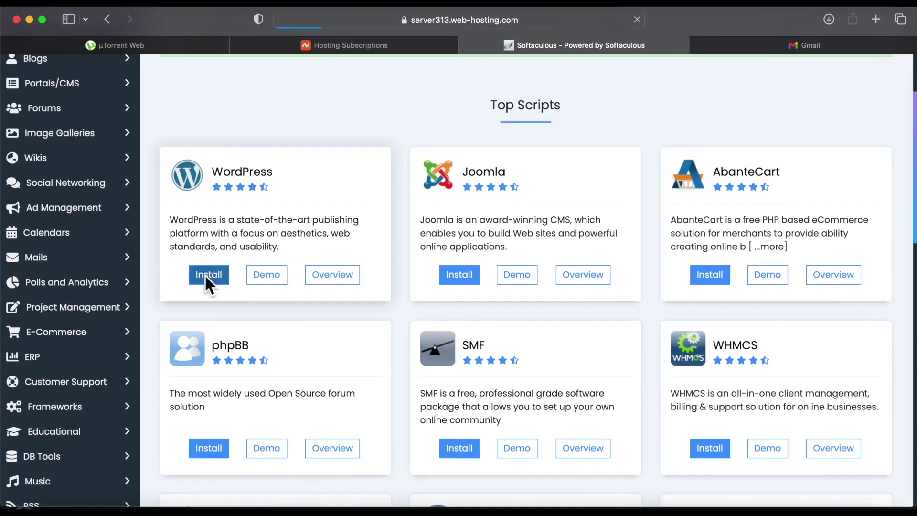
scroll(349, 329, down, 6)
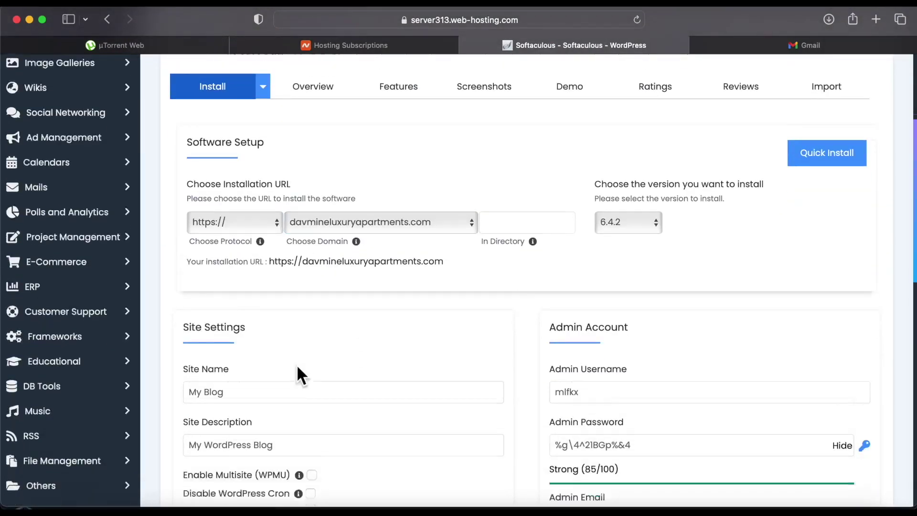
key(BackSpace)
key(BackSpace)
key(BackSpace)
key(BackSpace)
key(BackSpace)
key(BackSpace)
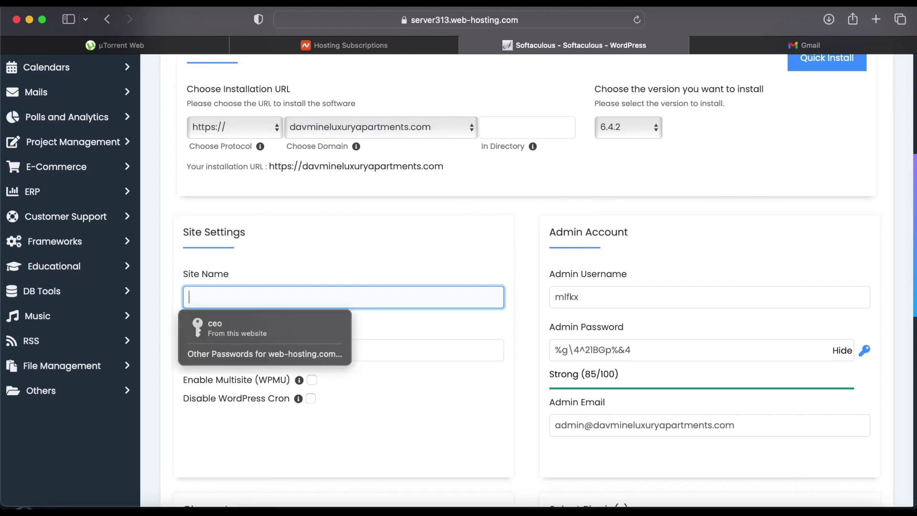
text(davmineluxuryapartment)
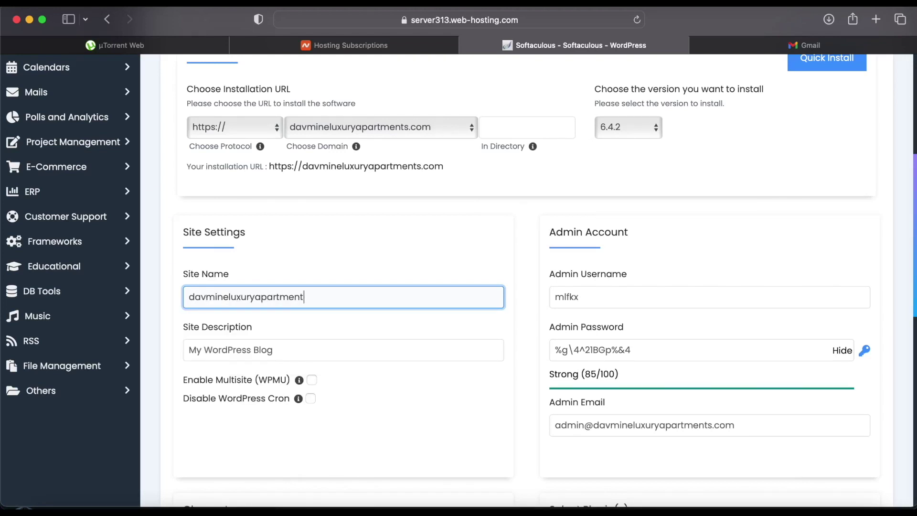
click(300, 354)
key(BackSpace)
key(BackSpace)
key(BackSpace)
key(BackSpace)
key(BackSpace)
key(BackSpace)
key(BackSpace)
key(BackSpace)
key(BackSpace)
key(BackSpace)
key(BackSpace)
key(BackSpace)
key(BackSpace)
key(BackSpace)
key(BackSpace)
key(BackSpace)
key(BackSpace)
text(lu)
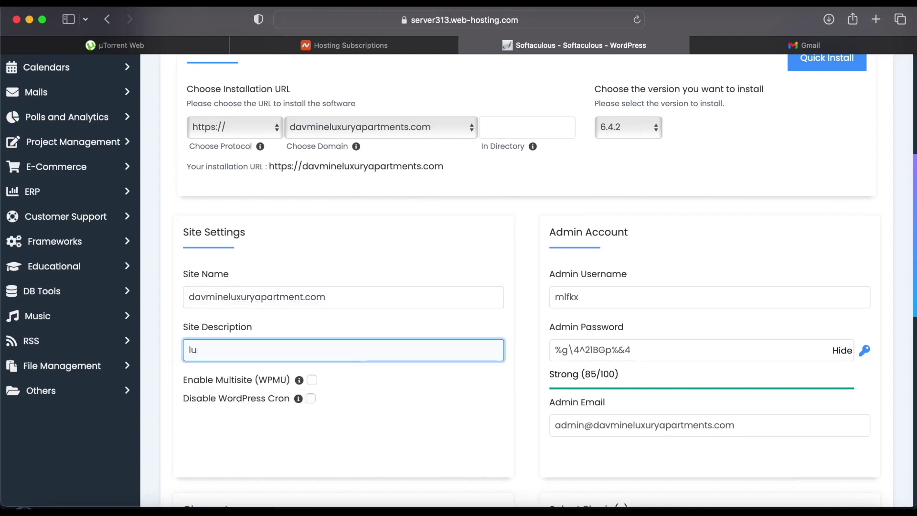
text(xury apartment)
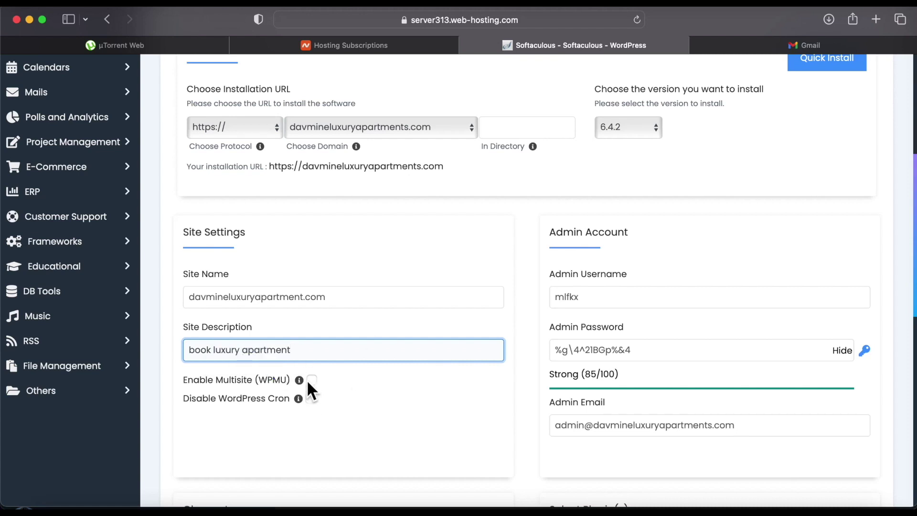
click(312, 380)
- Enter the admin username, admin password and admin e-mail address
click(595, 292)
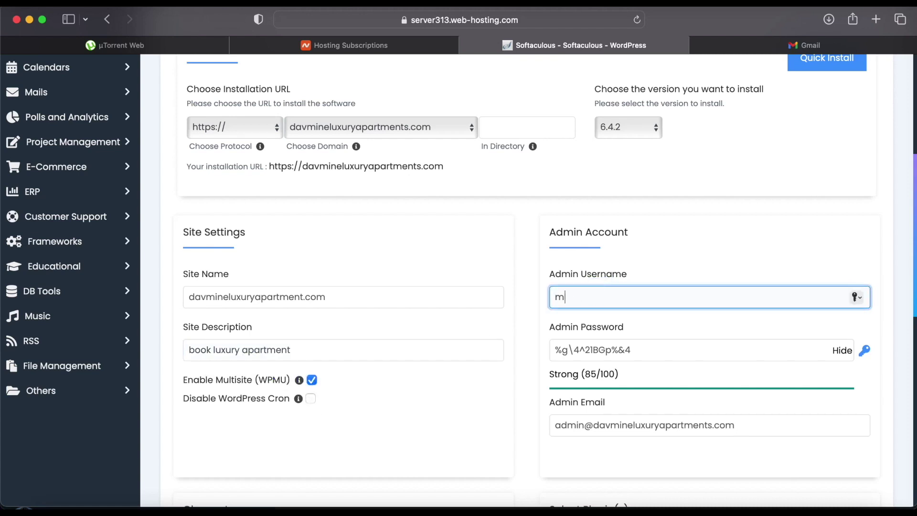
key(BackSpace)
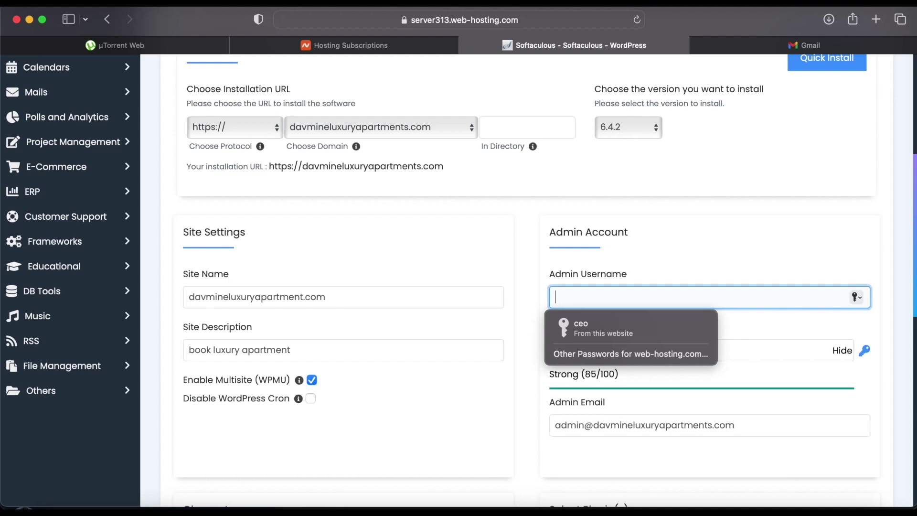
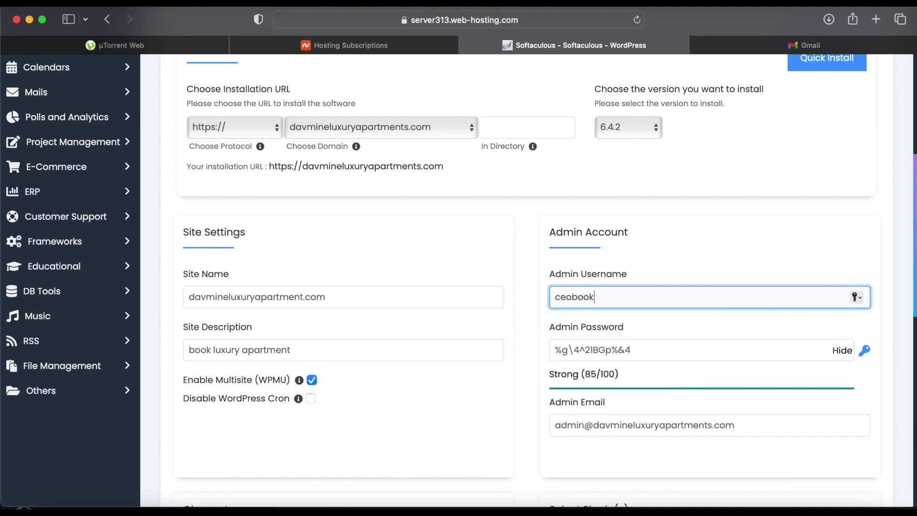
click(647, 348)
key(BackSpace)
key(BackSpace)
key(BackSpace)
key(BackSpace)
key(BackSpace)
key(BackSpace)
key(BackSpace)
key(BackSpace)
key(BackSpace)
key(BackSpace)
key(BackSpace)
key(BackSpace)
key(BackSpace)
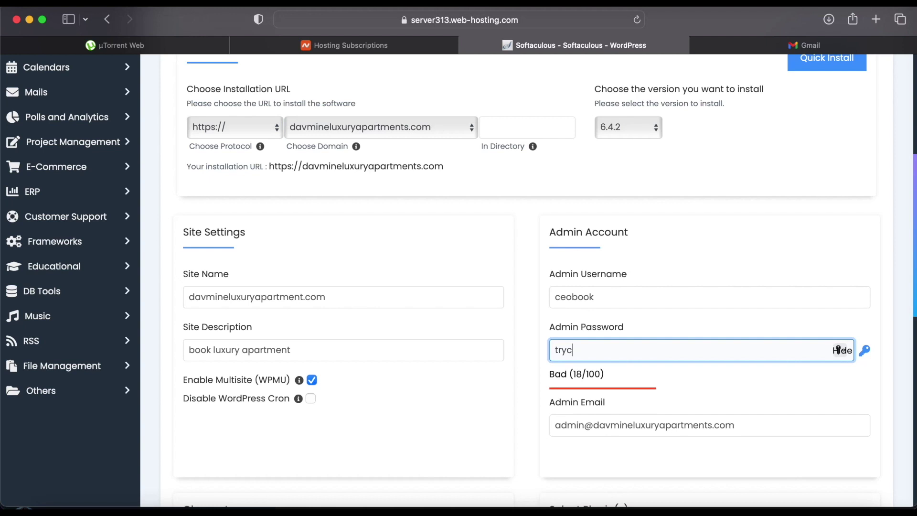
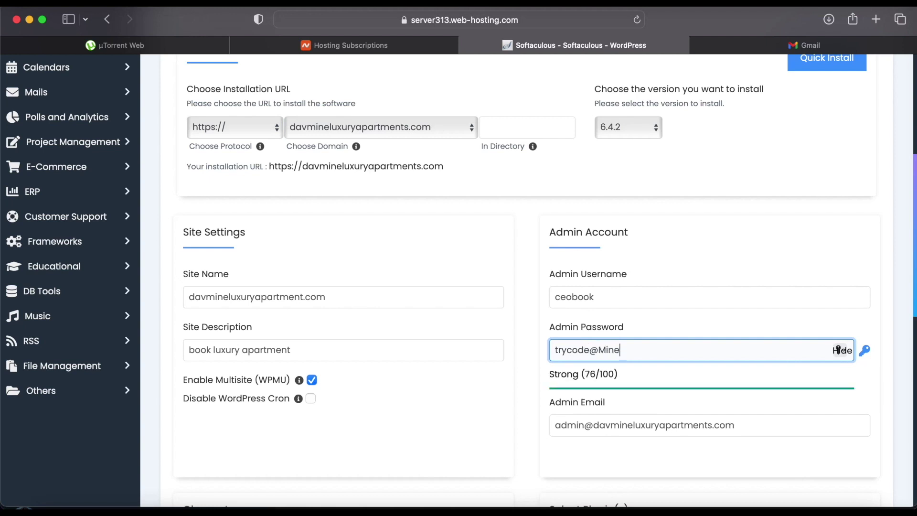
click(592, 425)
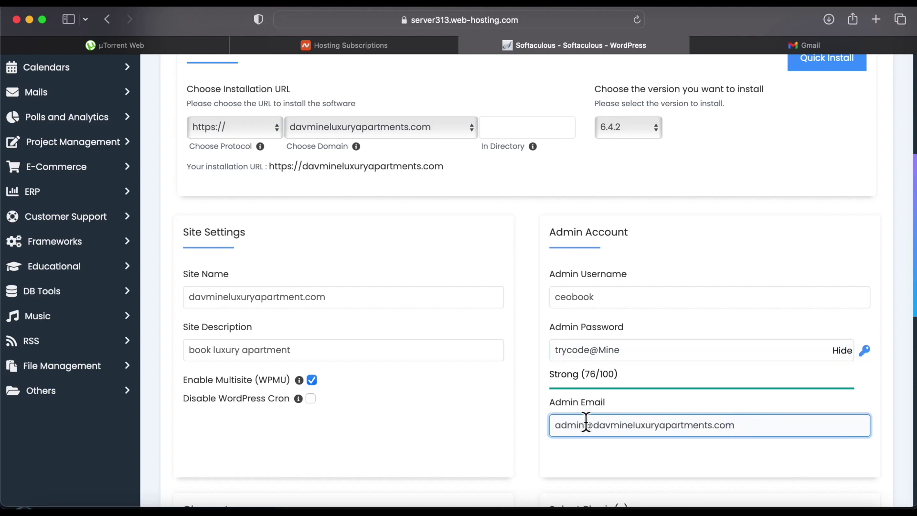
key(BackSpace)
key(BackSpace)
key(BackSpace)
key(BackSpace)
key(BackSpace)
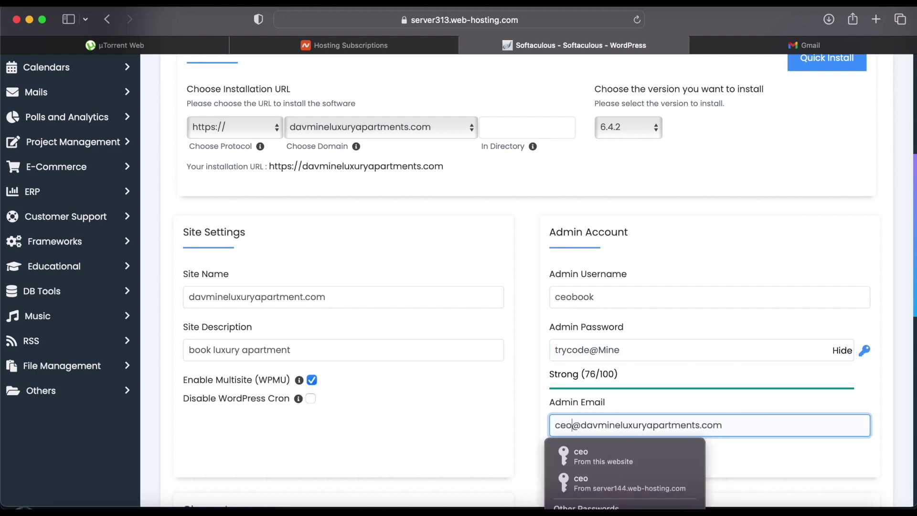
click(591, 447)
- Include the FileOrganizer and Backuply plugins and attempt the installation
scroll(467, 351, down, 5)
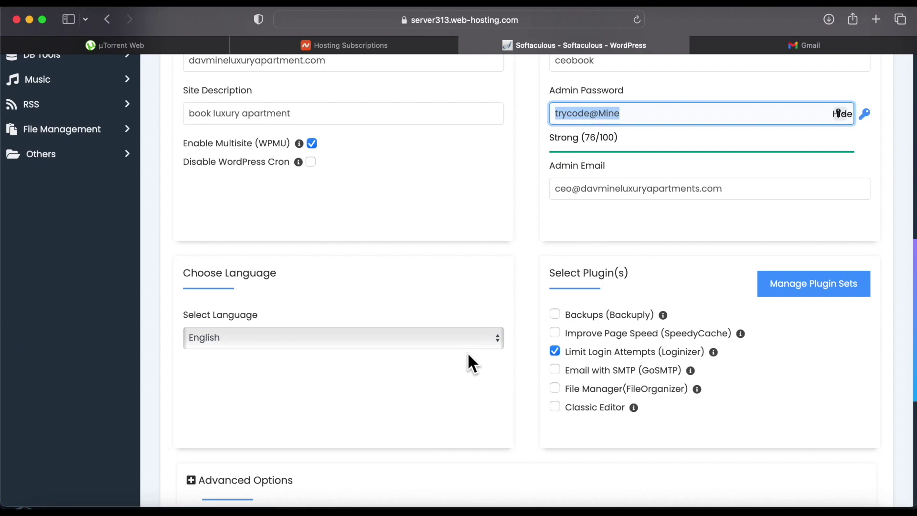
click(555, 389)
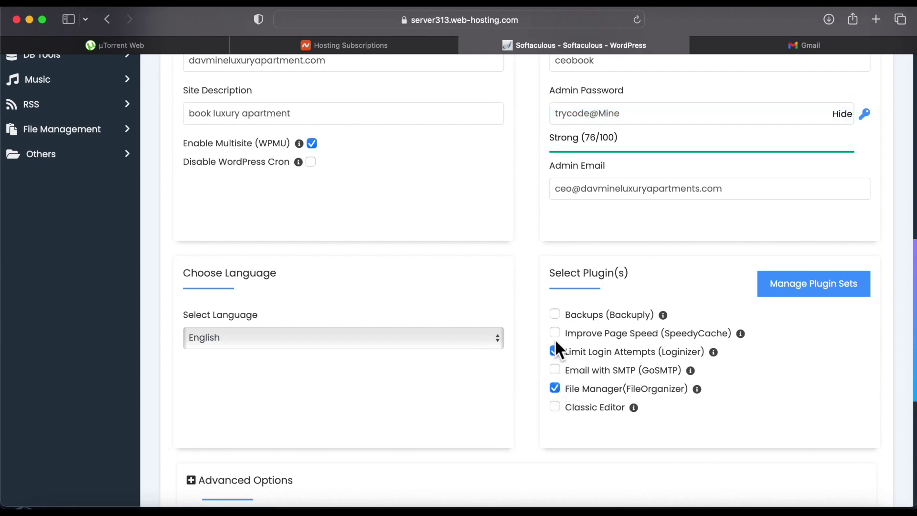
click(555, 313)
scroll(628, 336, down, 6)
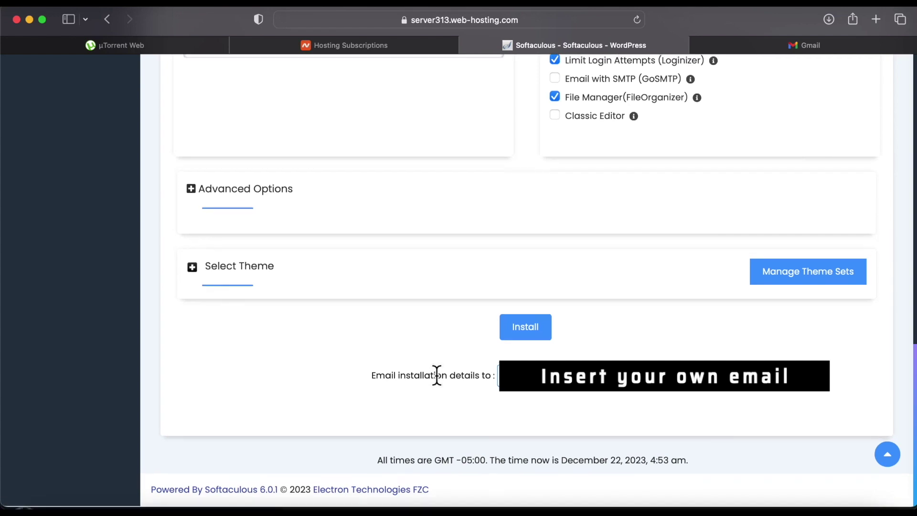
scroll(436, 374, up, 11)
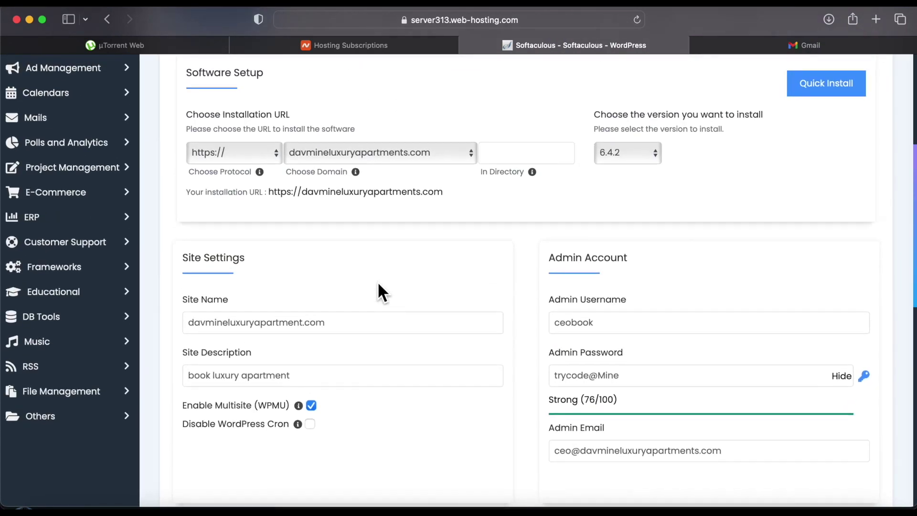
scroll(377, 282, down, 4)
click(842, 193)
scroll(529, 339, down, 4)
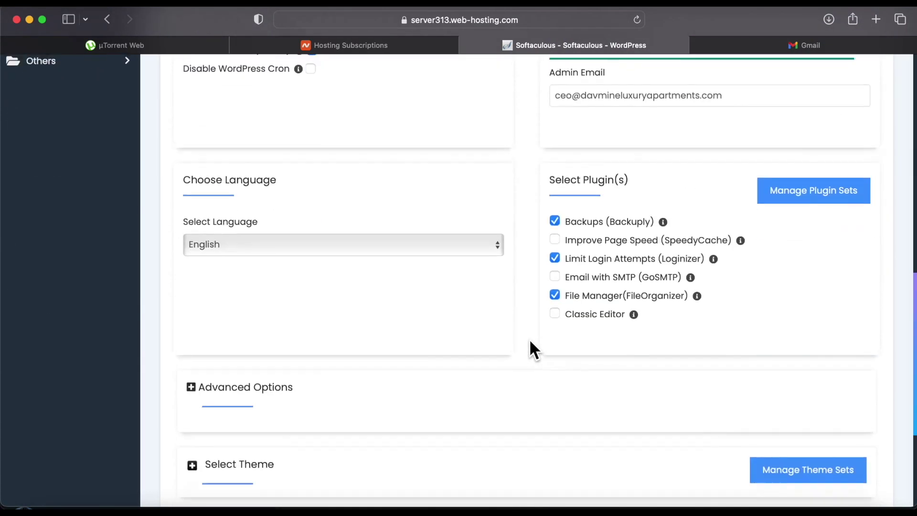
scroll(529, 339, up, 8)
scroll(529, 339, down, 13)
click(525, 328)
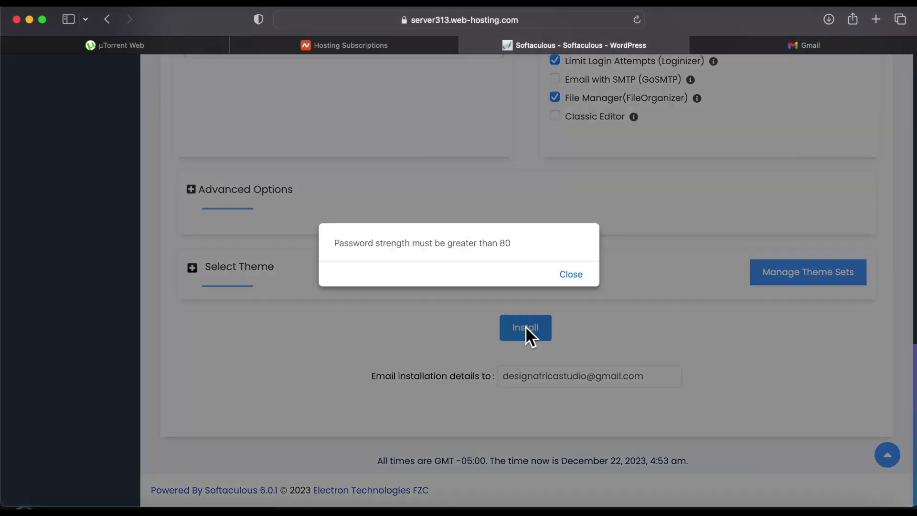
- Dismiss the weak-password warning and strengthen the admin password
click(568, 274)
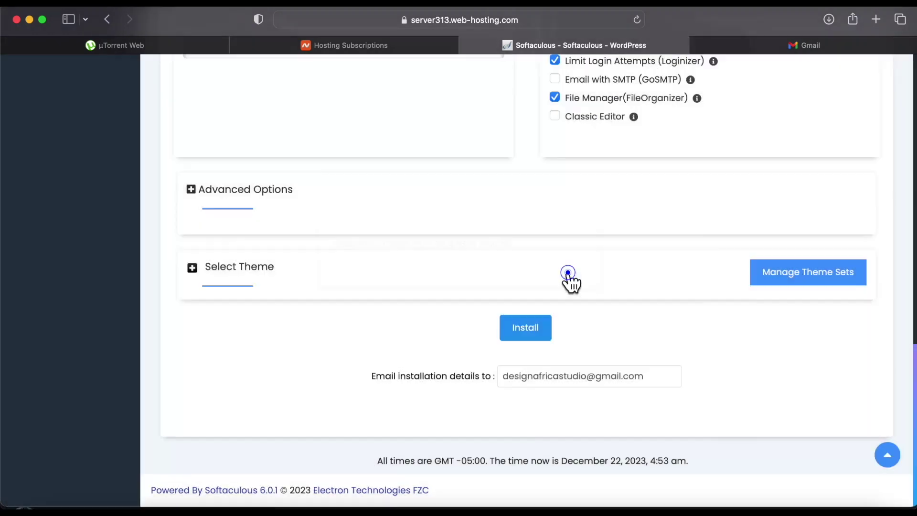
scroll(640, 395, up, 12)
click(843, 369)
click(628, 366)
text(1)
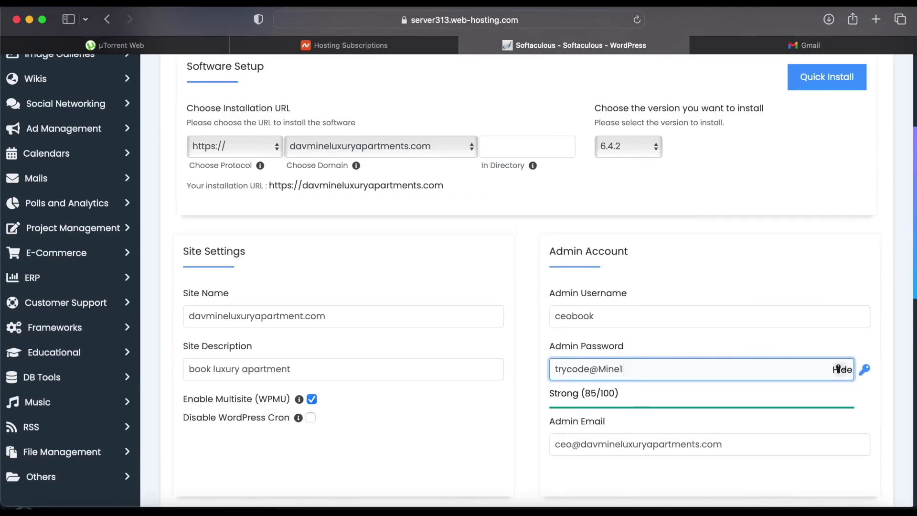
click(841, 370)
scroll(839, 375, down, 10)
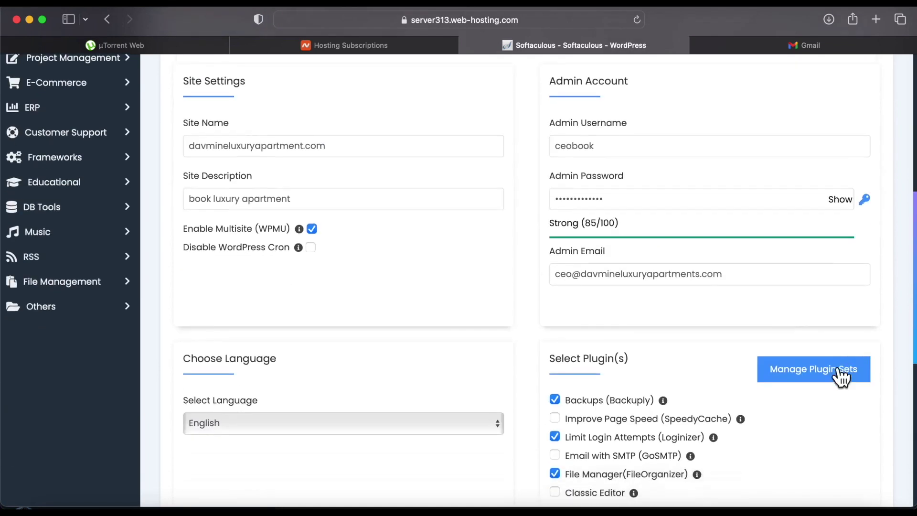
- Run the WordPress installation on davmineluxuryapartments.com
click(524, 380)
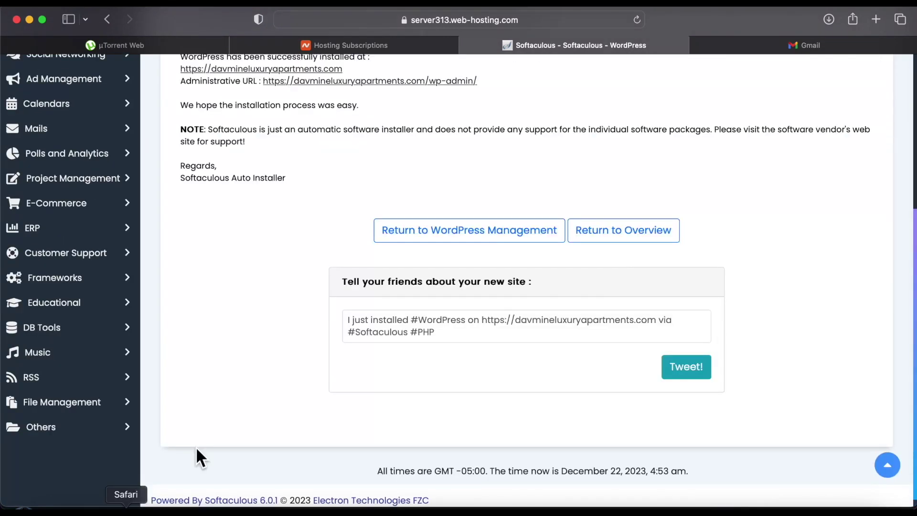
scroll(266, 370, up, 5)
scroll(267, 370, down, 1)
scroll(267, 371, down, 4)
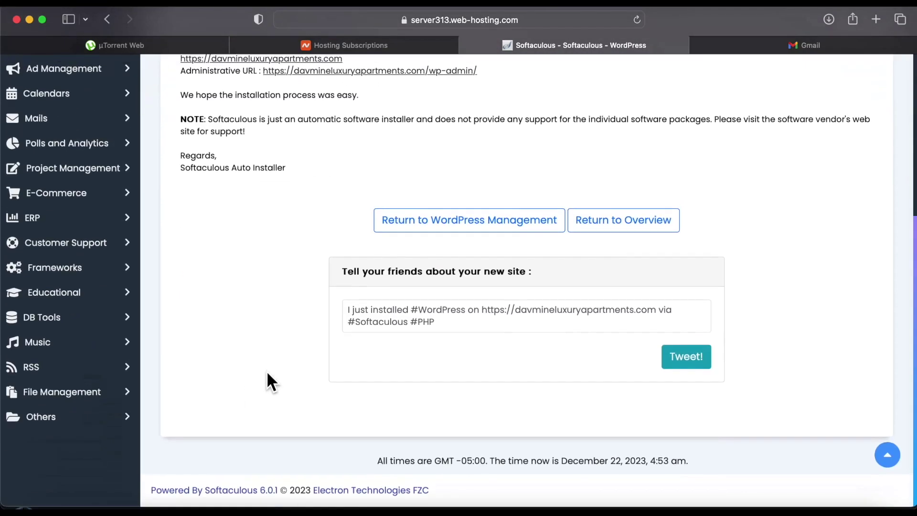
scroll(266, 379, up, 6)
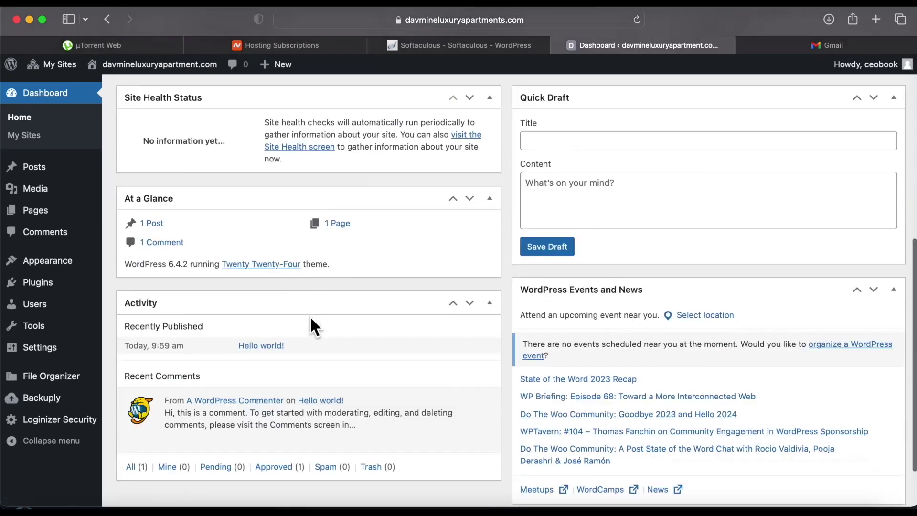
scroll(310, 323, up, 7)
scroll(315, 327, down, 1)
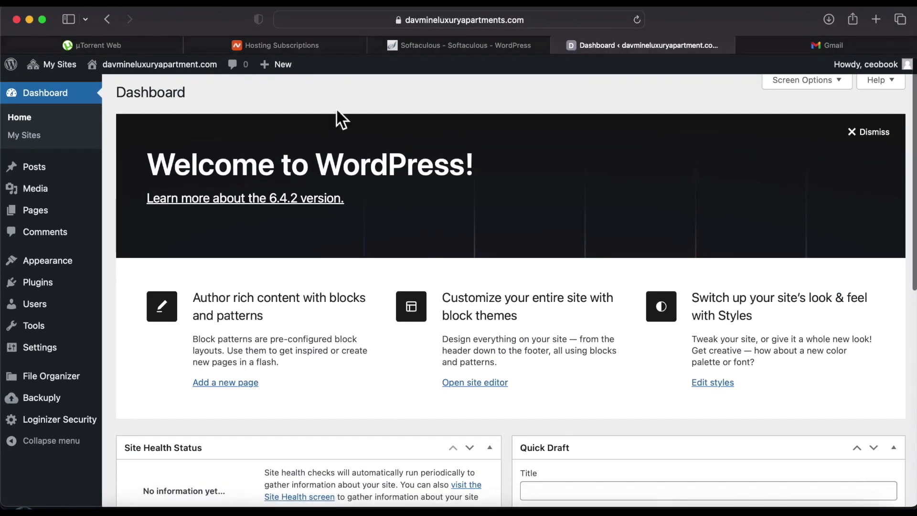
- Save a desktop shortcut to the new site's admin dashboard address
click(367, 19)
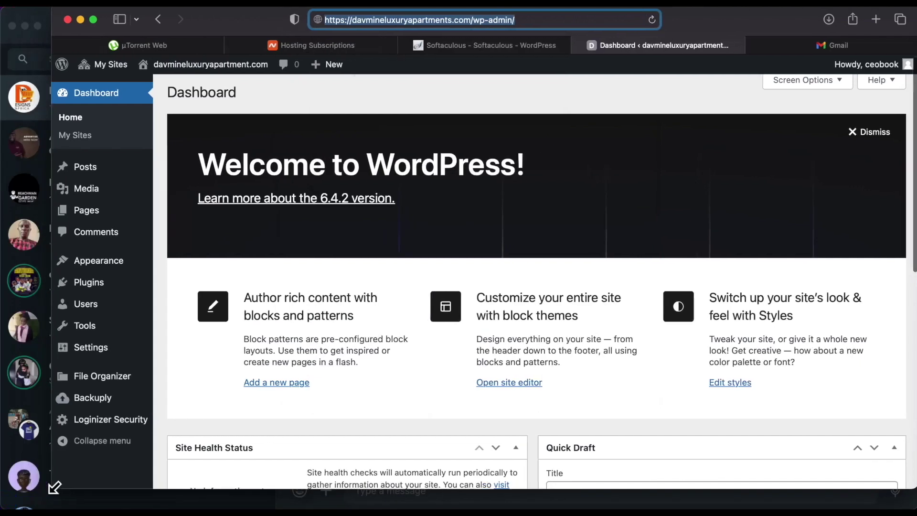
click(6, 505)
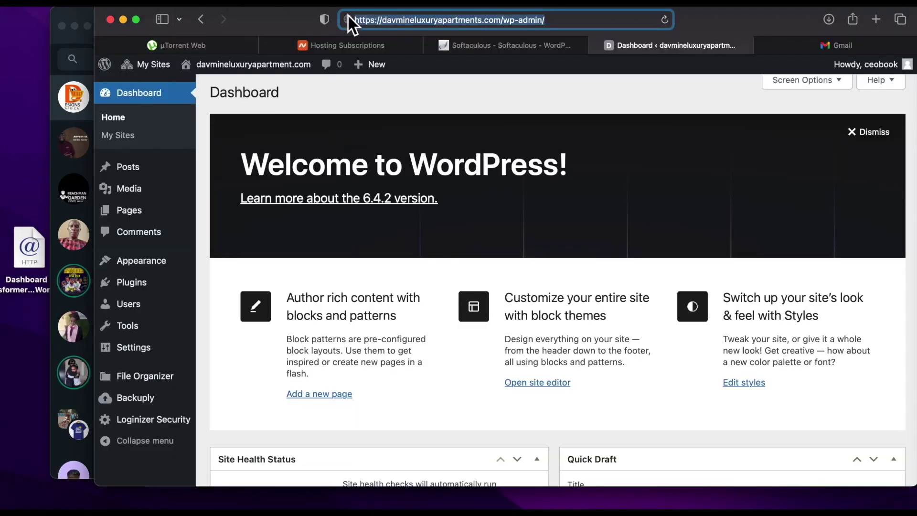
drag(1, 397, 6, 416)
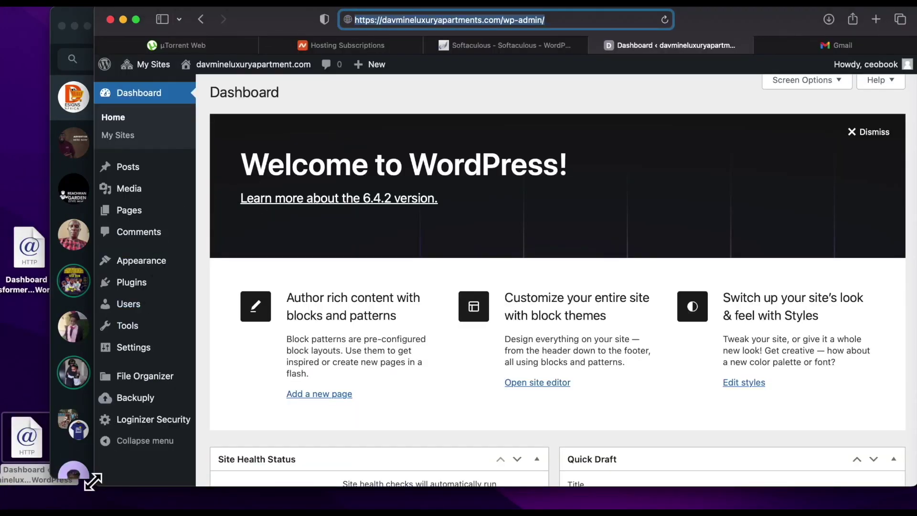
drag(93, 481, 2, 482)
scroll(37, 296, down, 1)
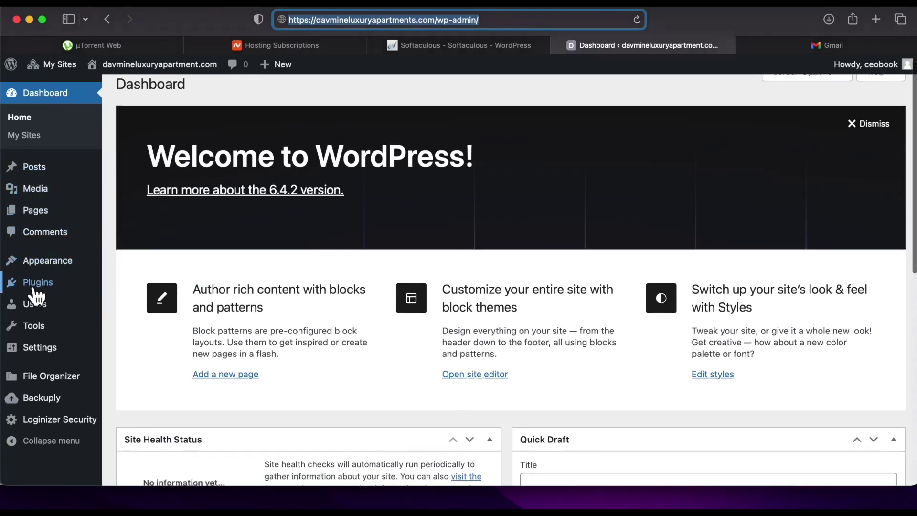
scroll(34, 294, down, 5)
scroll(32, 293, up, 5)
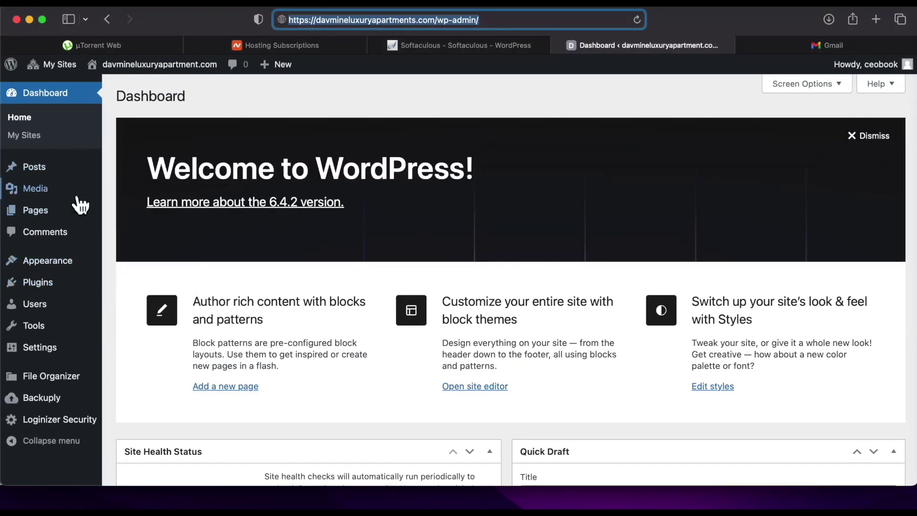
- Review the list of installed plugins
click(51, 283)
scroll(229, 325, down, 1)
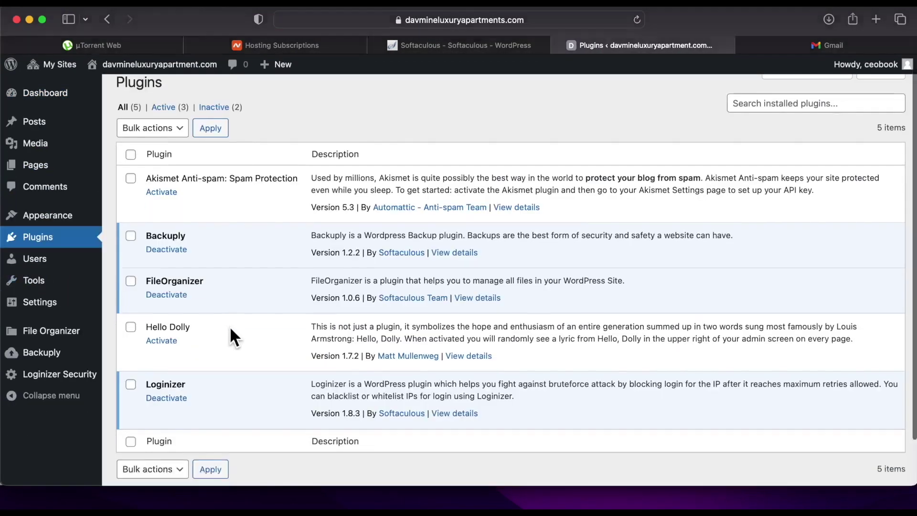
scroll(229, 326, down, 2)
scroll(229, 326, up, 3)
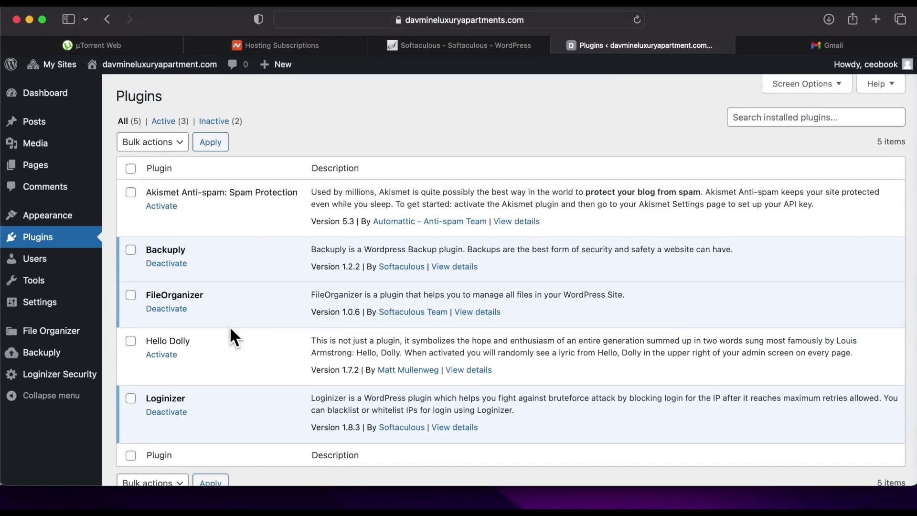
scroll(182, 368, down, 2)
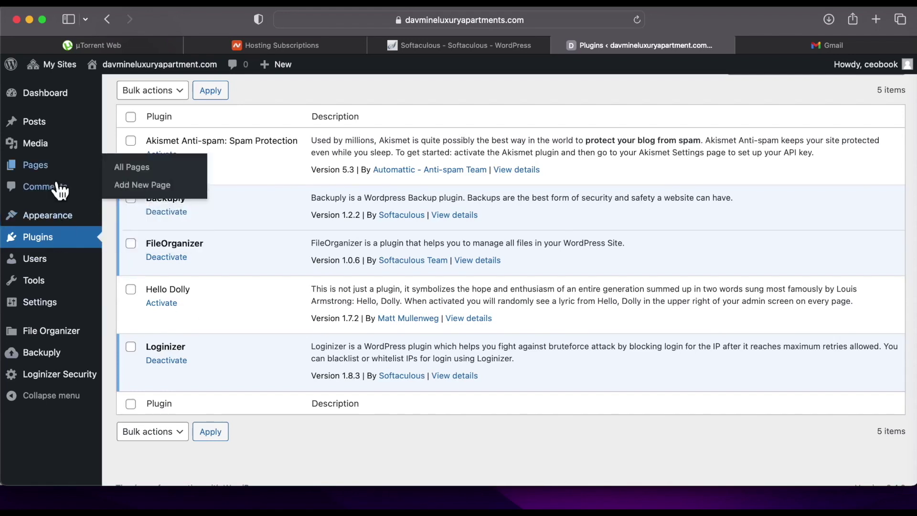
- Go to Network Admin Themes and bring up the Add New Theme gallery
mouse_move(71, 220)
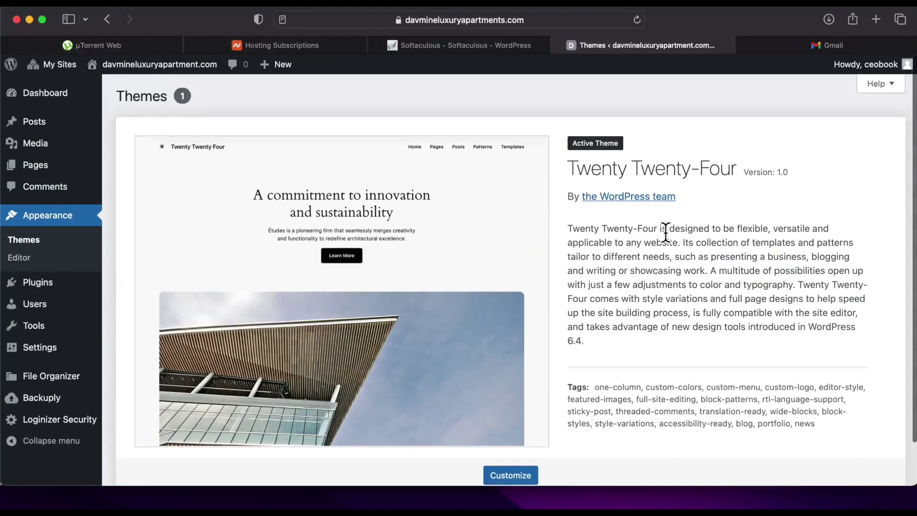
scroll(665, 232, down, 1)
mouse_move(57, 67)
mouse_move(144, 87)
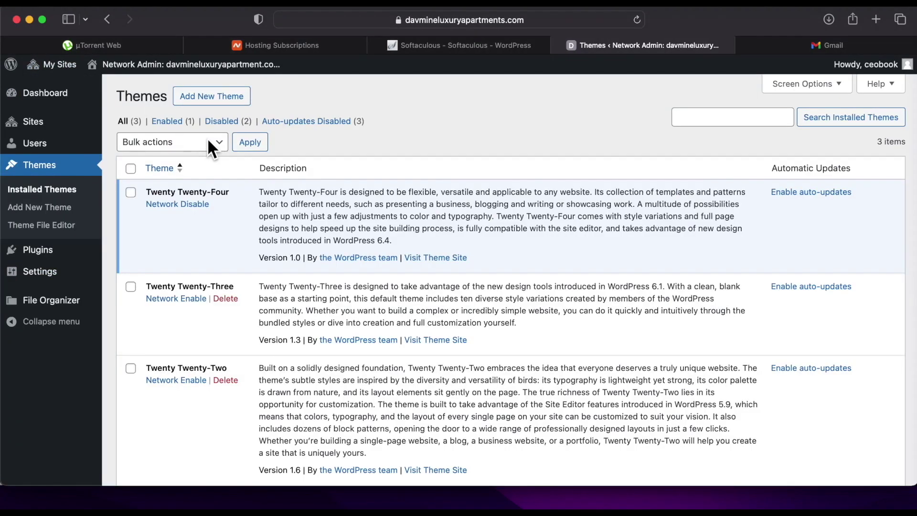
scroll(207, 139, down, 3)
scroll(207, 138, up, 3)
click(223, 96)
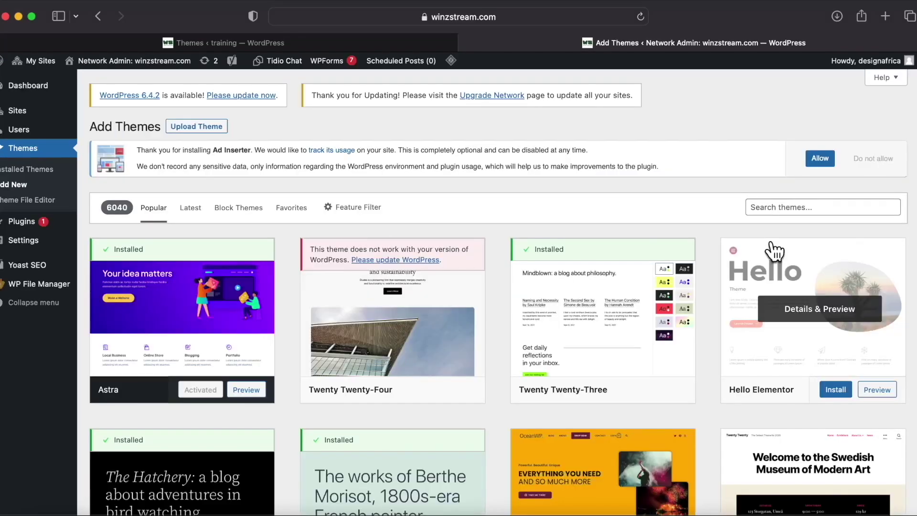
scroll(571, 341, down, 5)
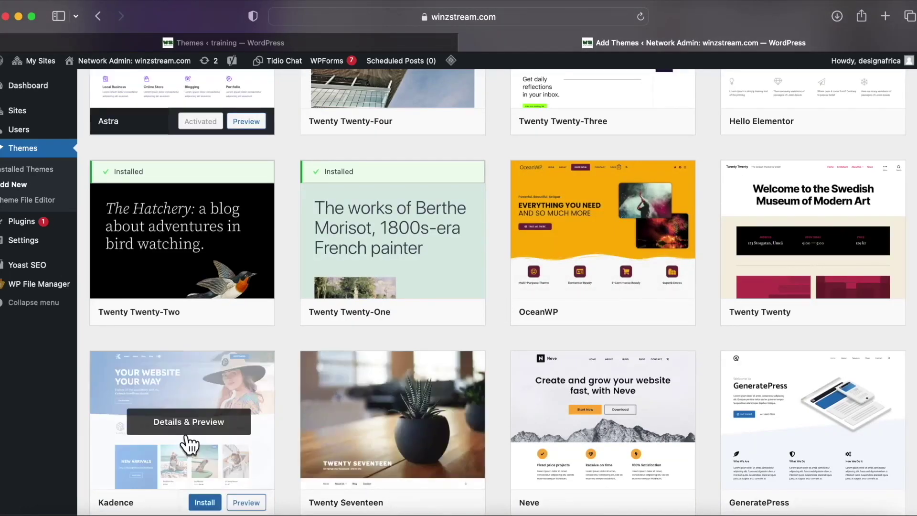
scroll(184, 440, down, 3)
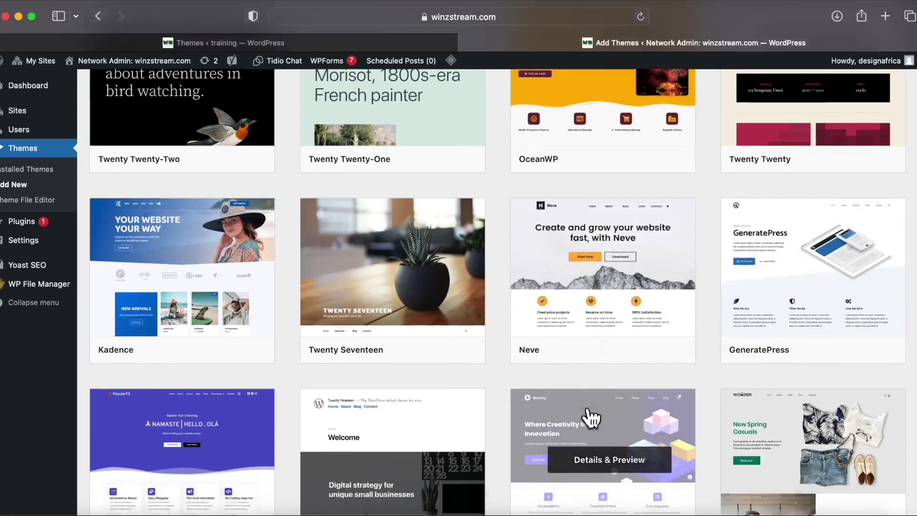
scroll(422, 409, down, 6)
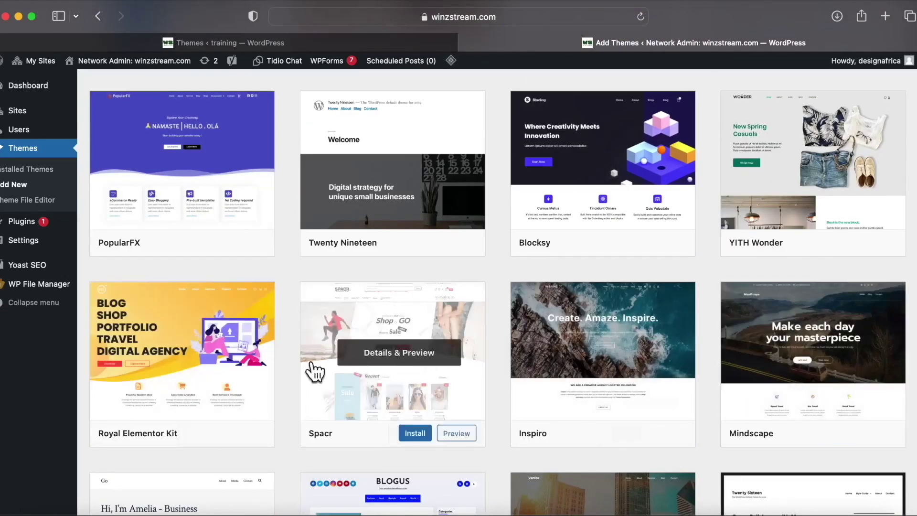
scroll(522, 424, down, 5)
scroll(219, 363, down, 16)
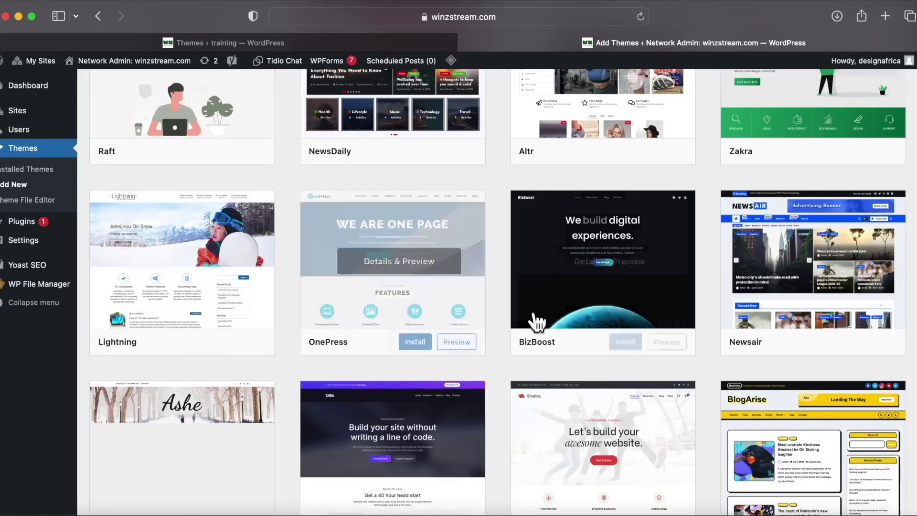
scroll(363, 430, down, 5)
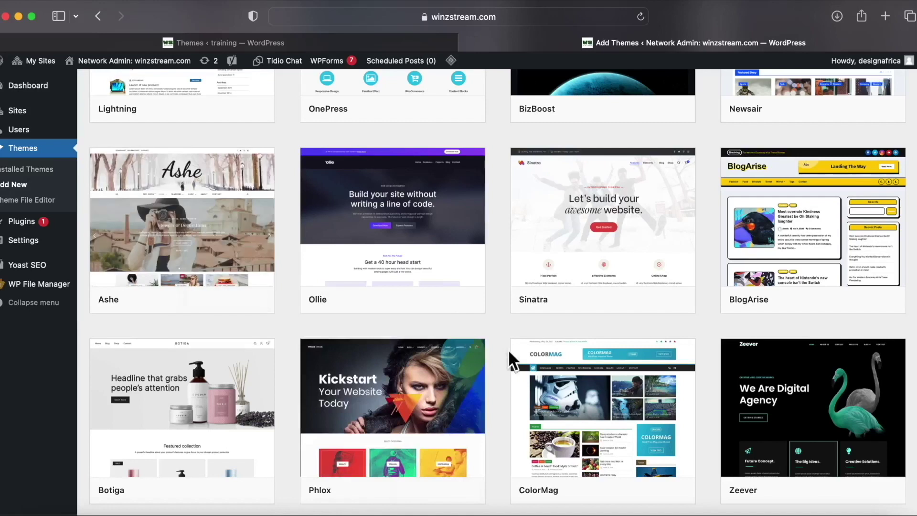
scroll(458, 402, down, 2)
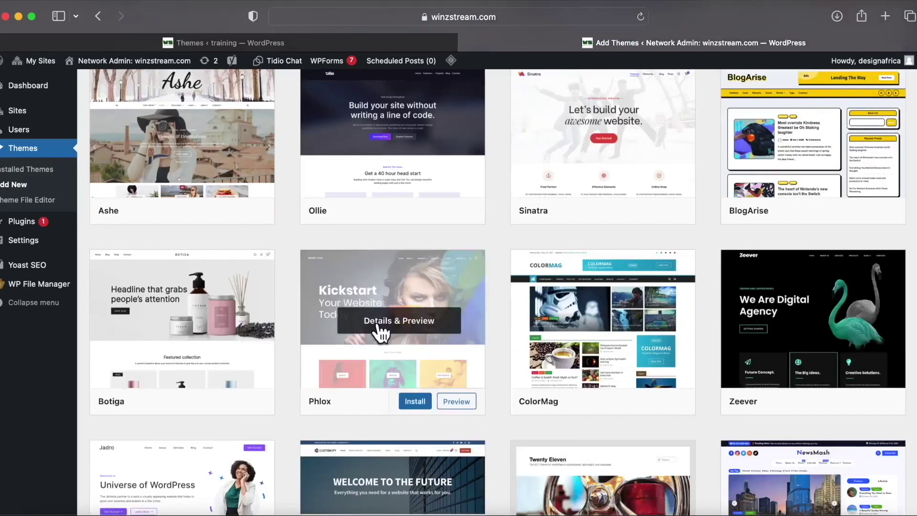
scroll(415, 397, down, 5)
scroll(418, 399, down, 3)
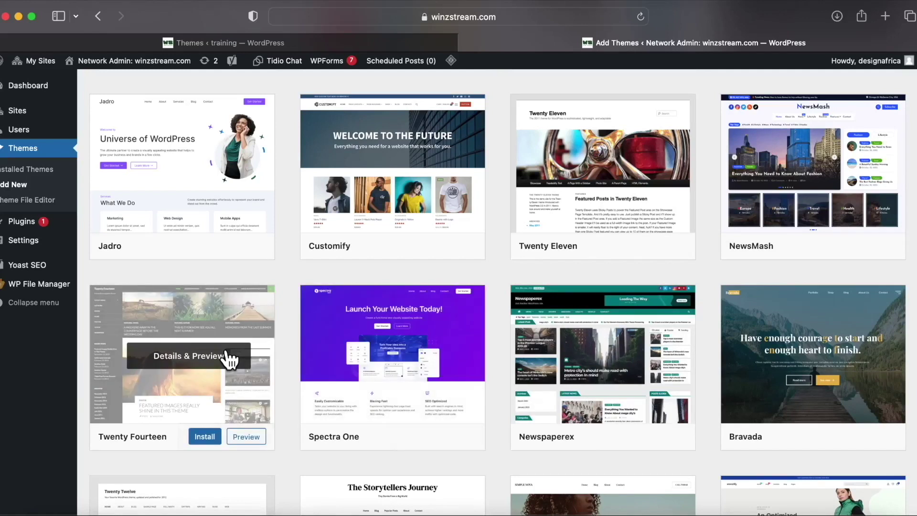
scroll(231, 359, down, 9)
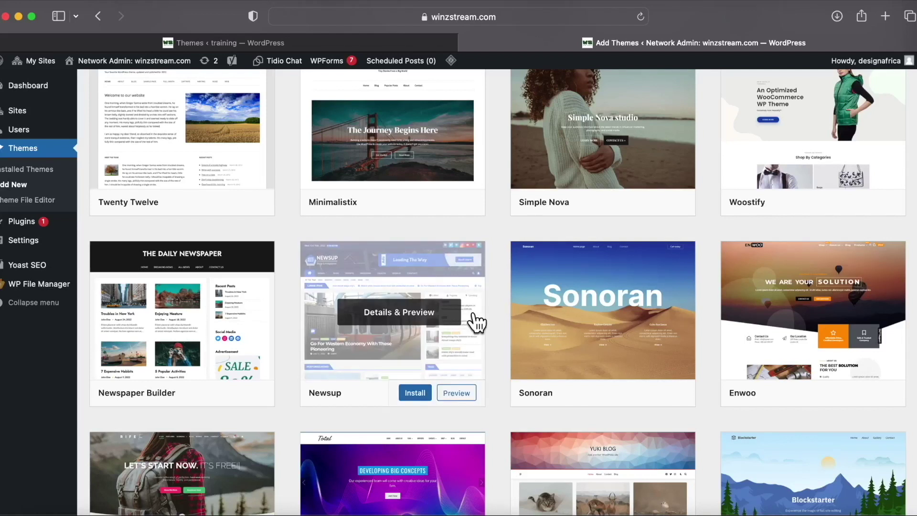
scroll(325, 300, up, 10)
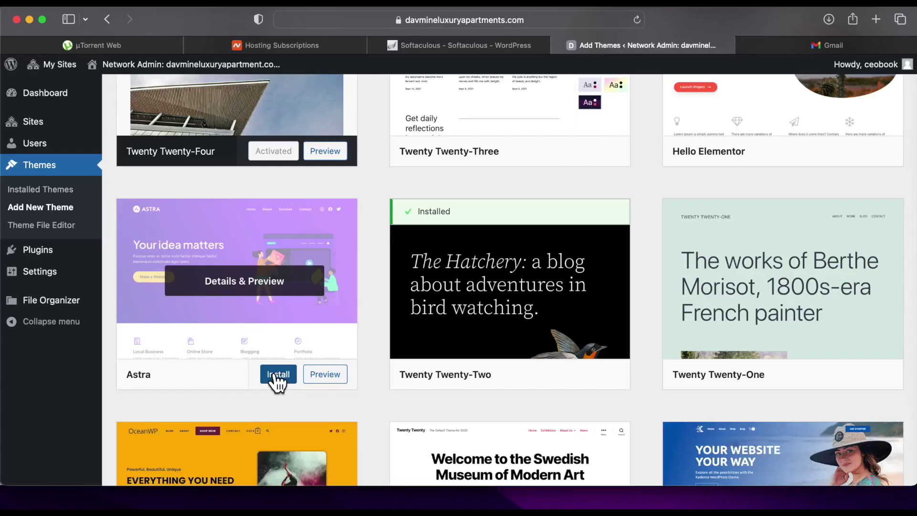
- Install the Astra theme and network-enable it
click(276, 374)
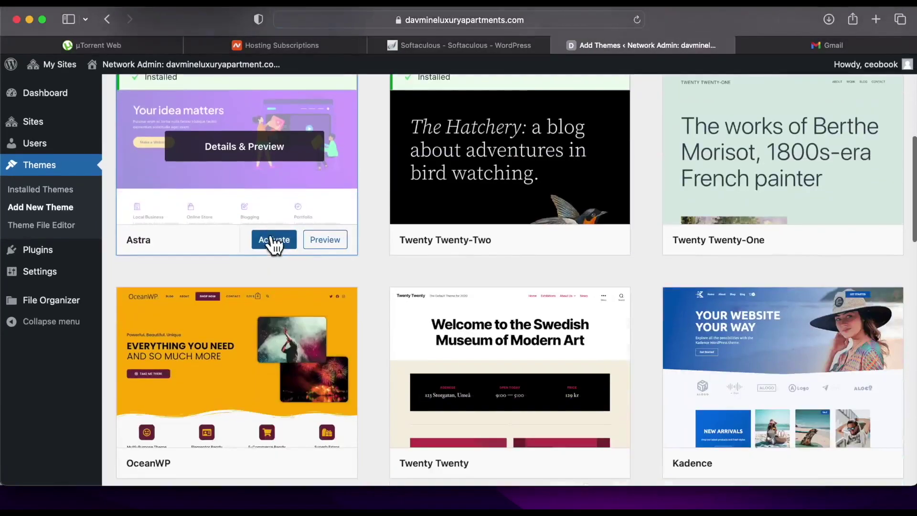
click(273, 239)
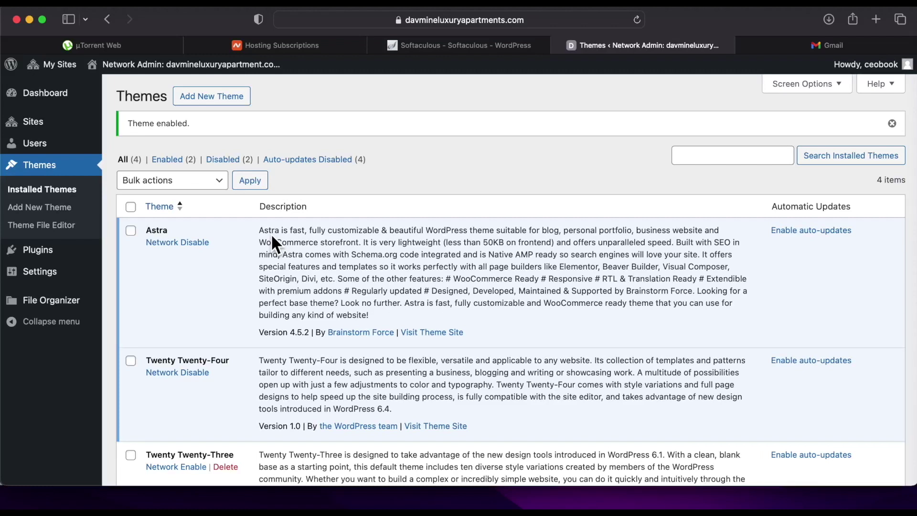
scroll(272, 237, down, 5)
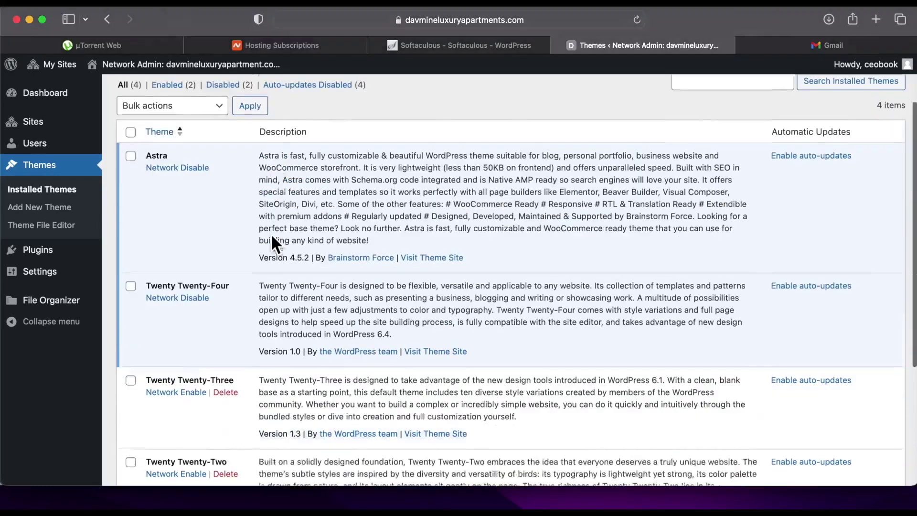
scroll(272, 237, up, 5)
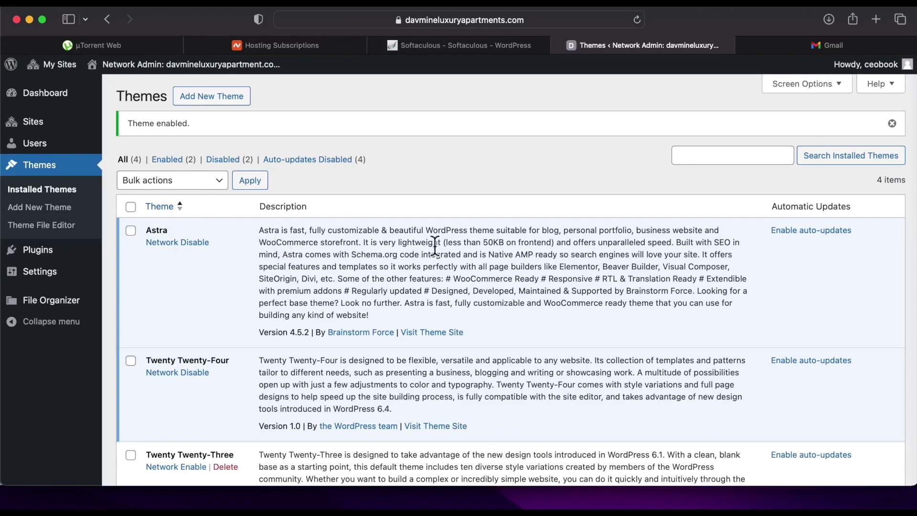
mouse_move(35, 62)
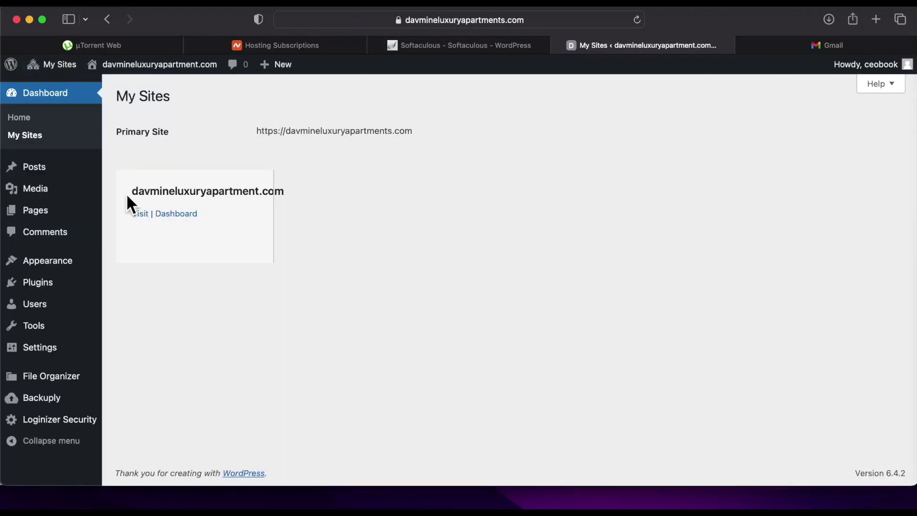
mouse_move(71, 262)
click(133, 263)
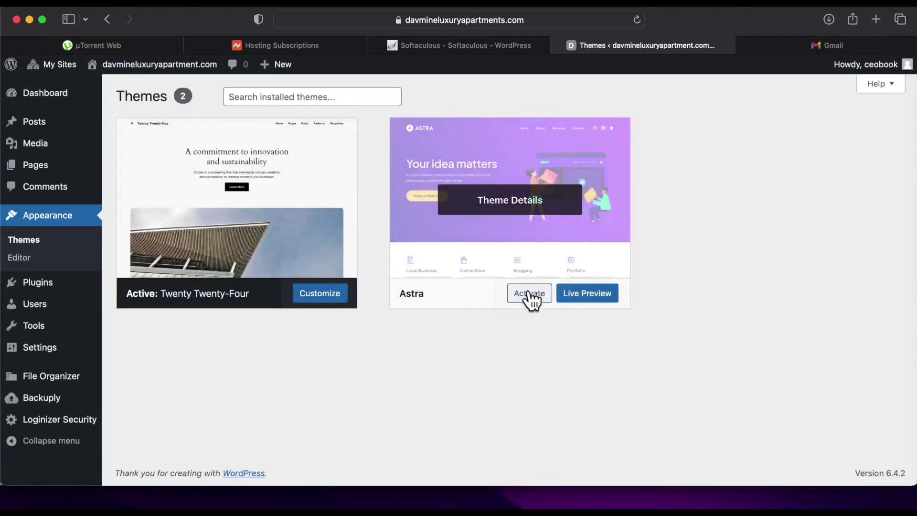
click(530, 294)
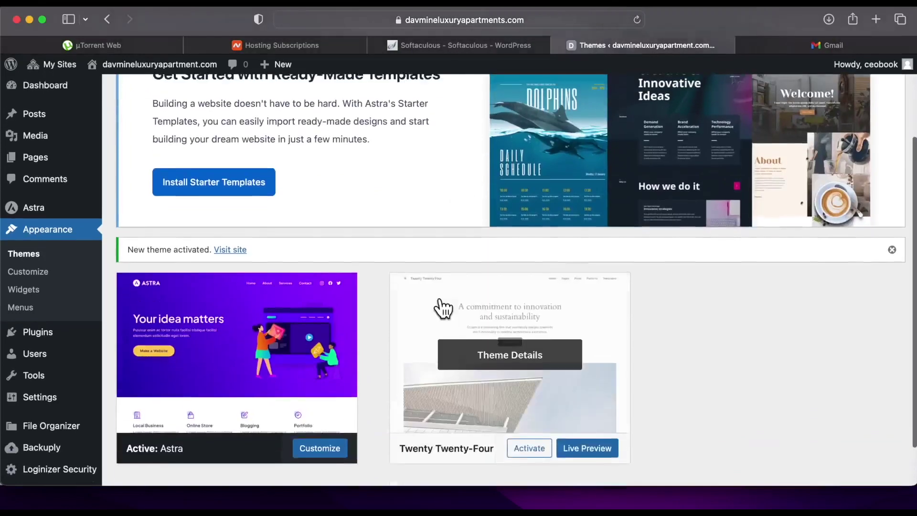
scroll(216, 200, down, 3)
scroll(430, 196, up, 5)
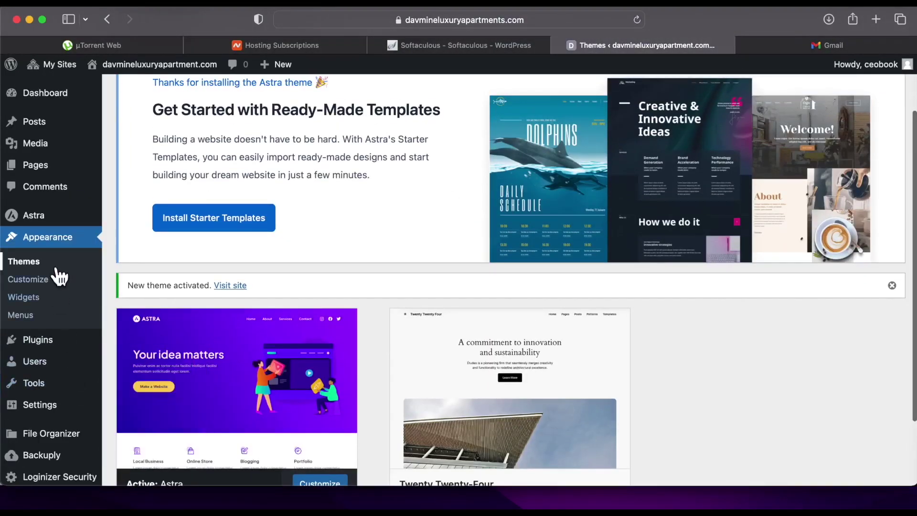
scroll(197, 216, down, 2)
click(209, 163)
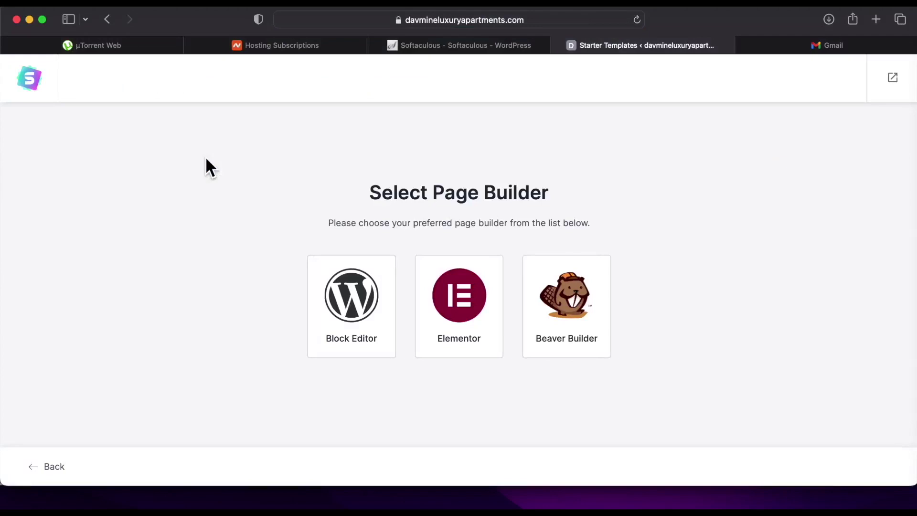
click(462, 318)
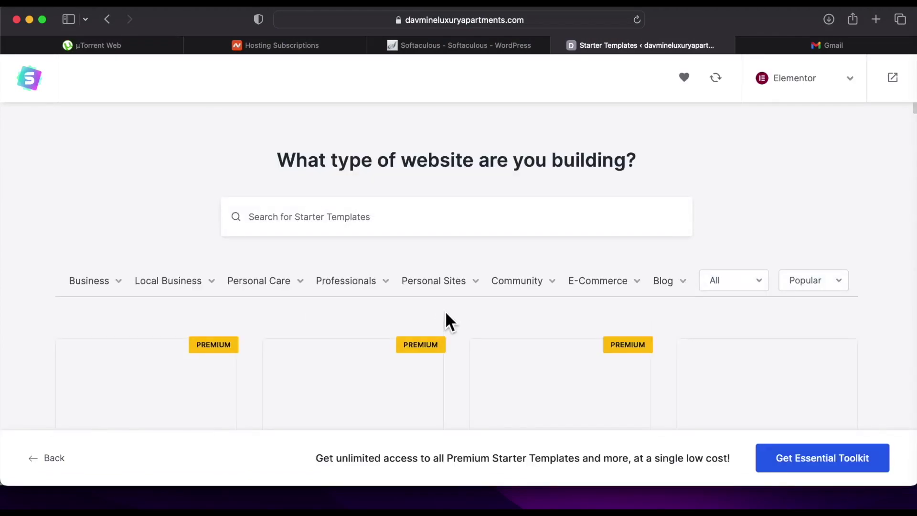
scroll(445, 310, down, 5)
scroll(445, 311, up, 4)
scroll(445, 311, down, 10)
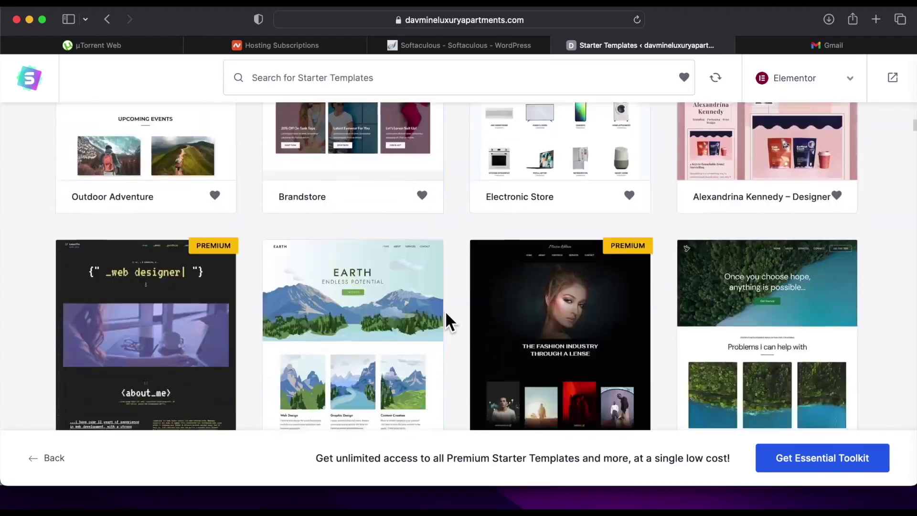
scroll(445, 310, down, 8)
scroll(458, 315, down, 5)
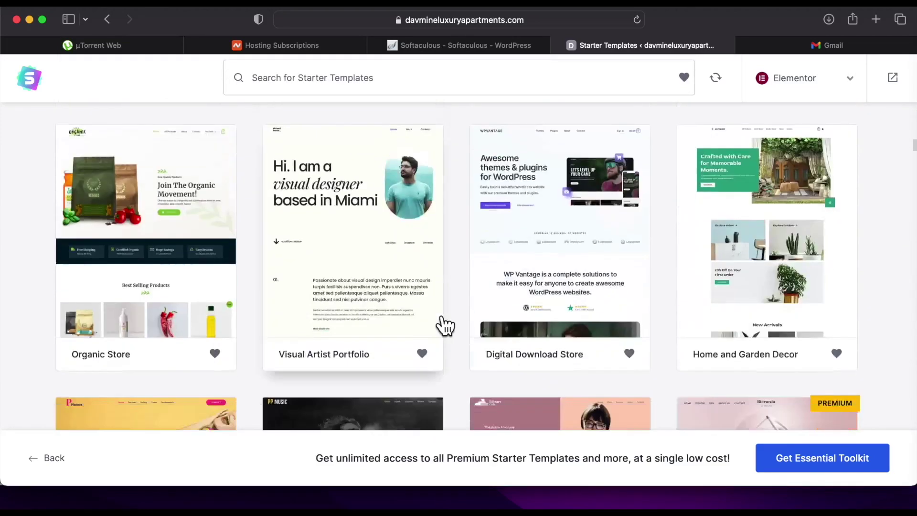
scroll(445, 326, down, 20)
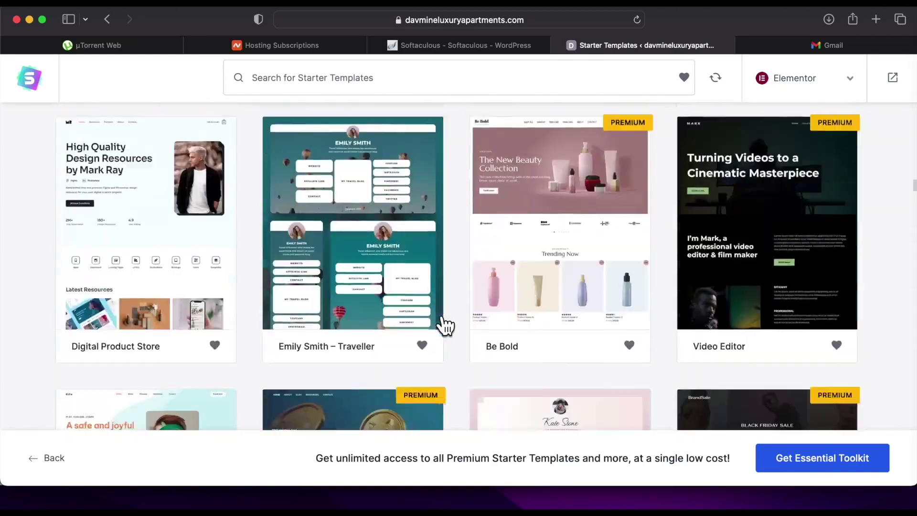
scroll(445, 327, down, 20)
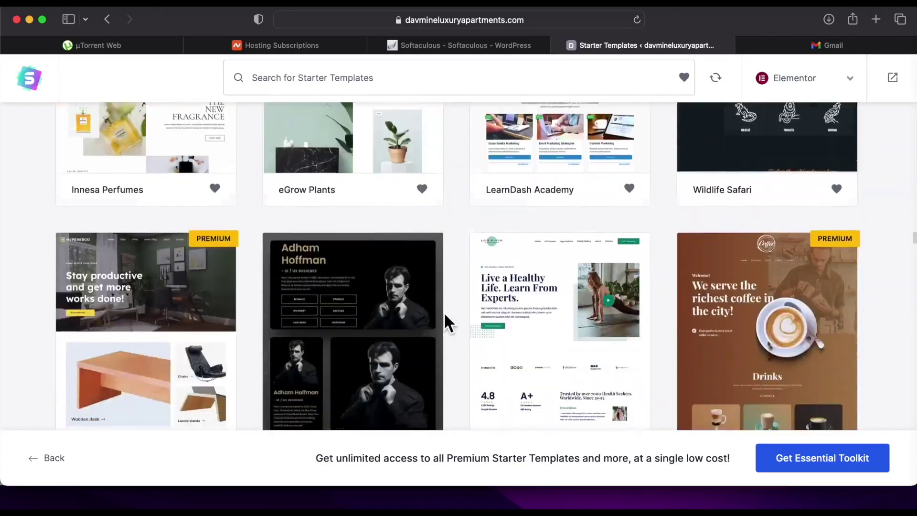
scroll(448, 322, down, 20)
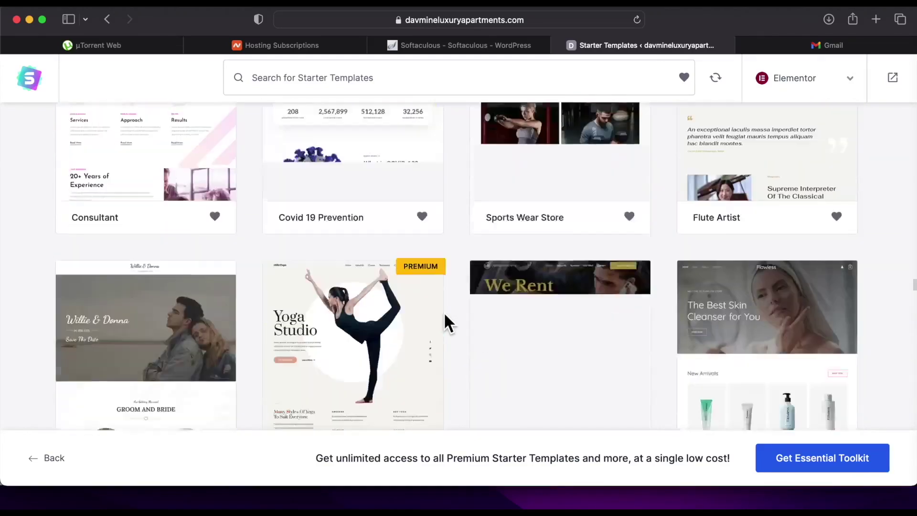
scroll(446, 319, down, 15)
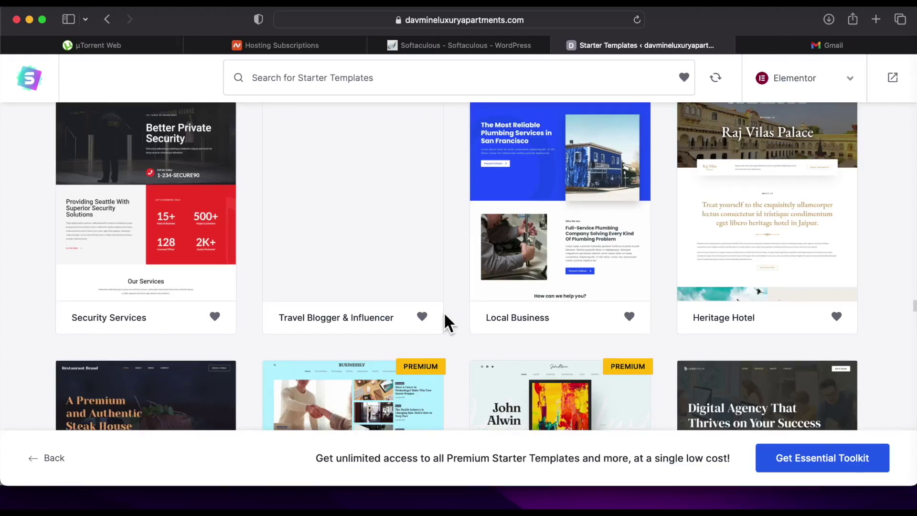
scroll(445, 323, down, 20)
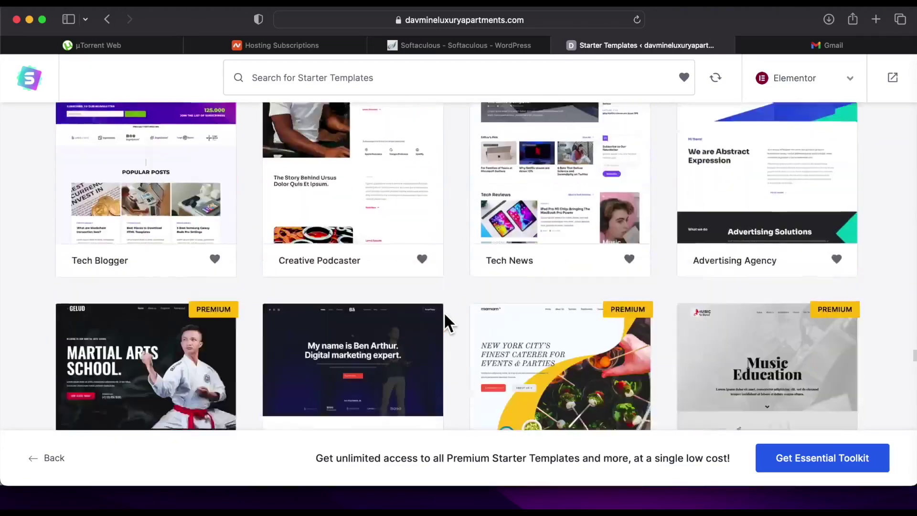
scroll(445, 322, down, 20)
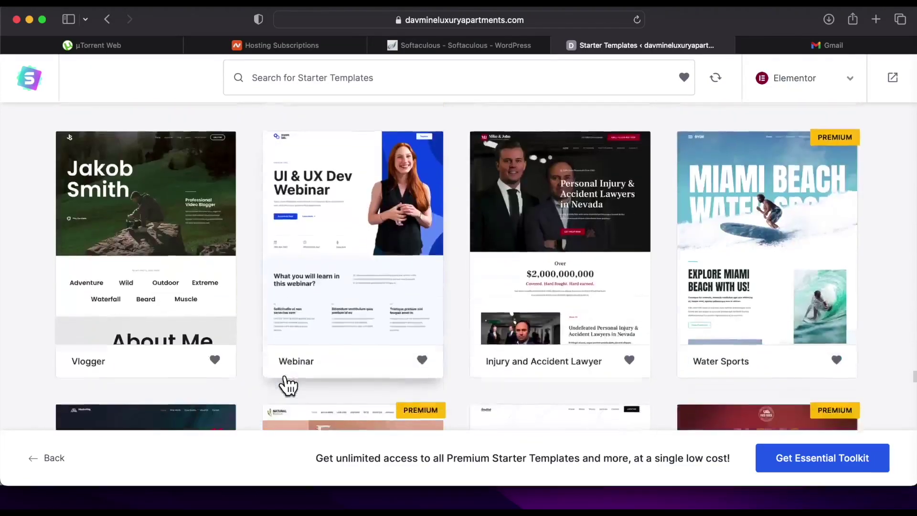
scroll(288, 386, up, 3)
scroll(288, 386, down, 20)
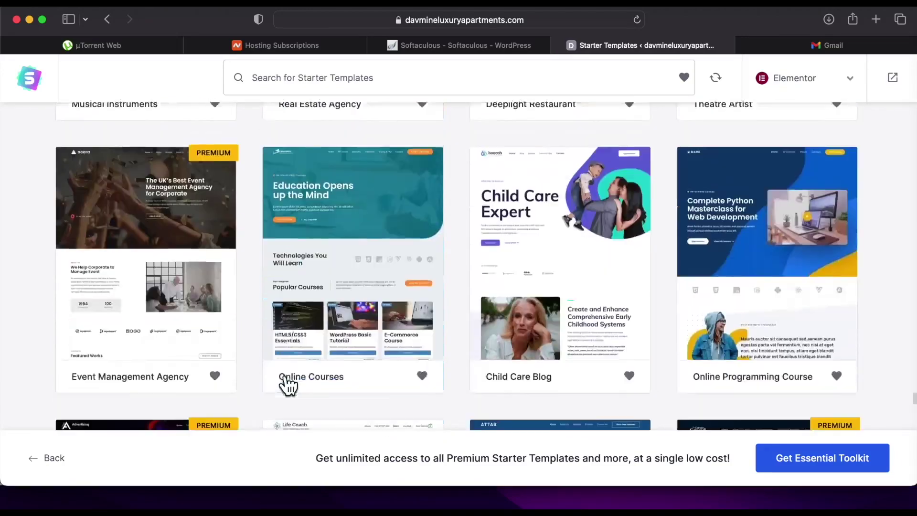
scroll(288, 386, down, 15)
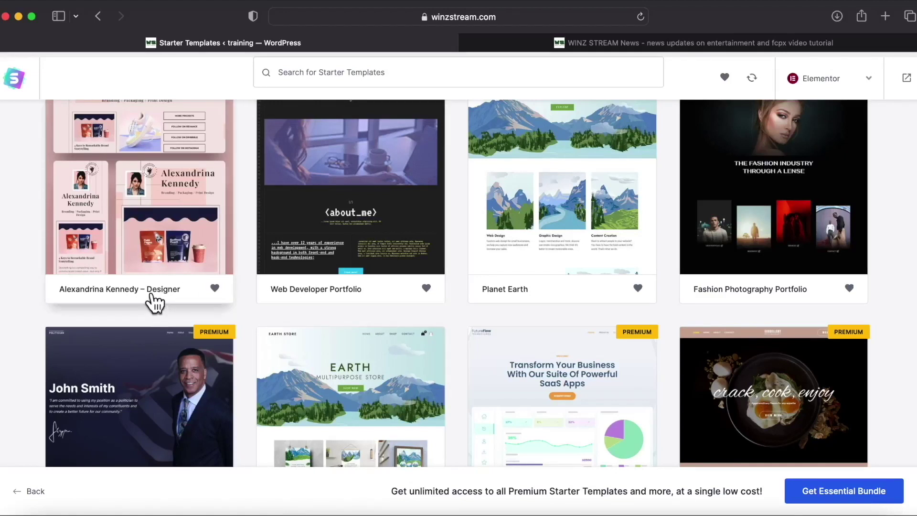
scroll(154, 301, down, 4)
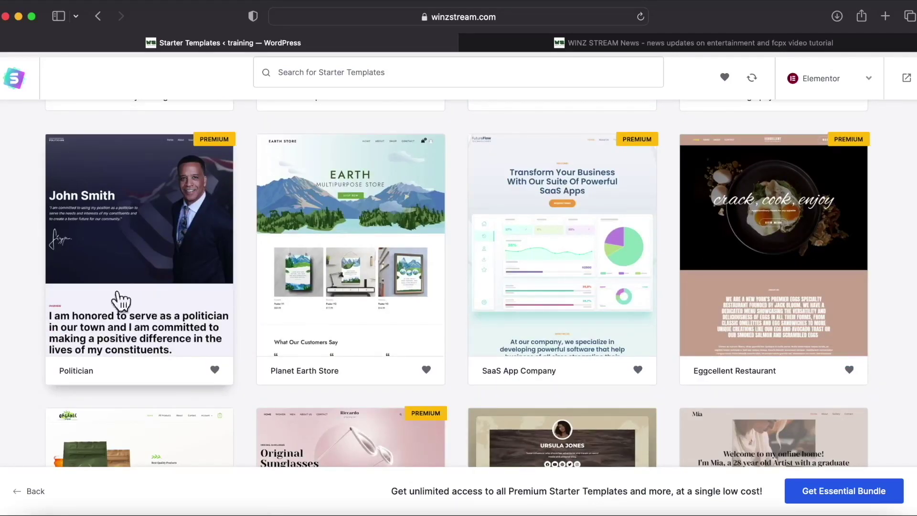
scroll(134, 296, up, 2)
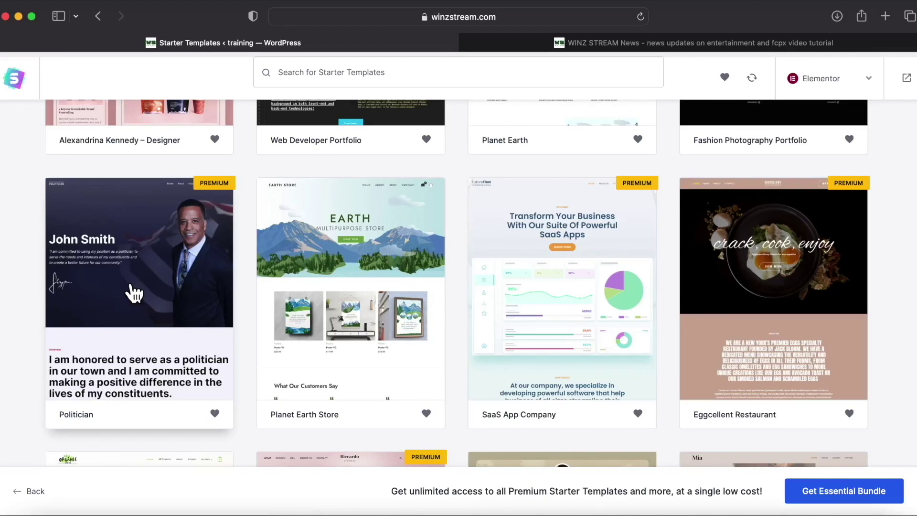
scroll(131, 287, up, 10)
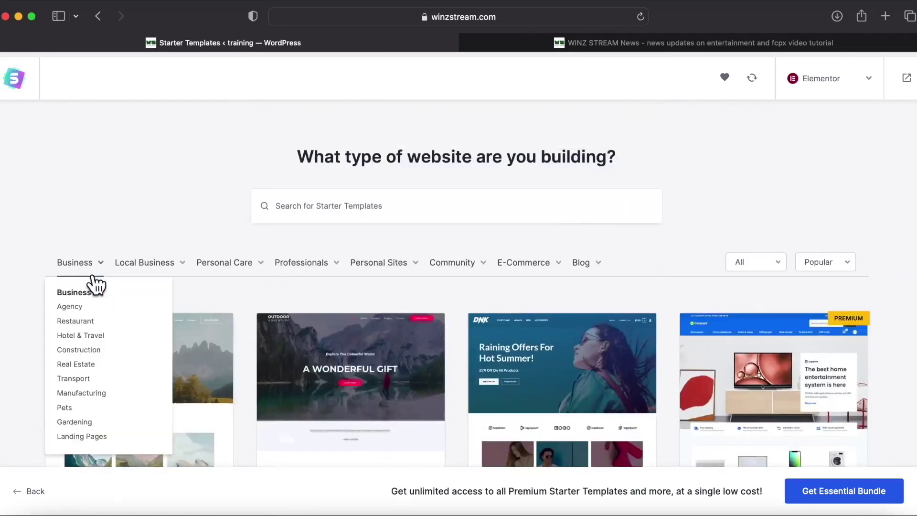
- Choose the Brandstore starter template and skip the logo step
scroll(92, 282, down, 5)
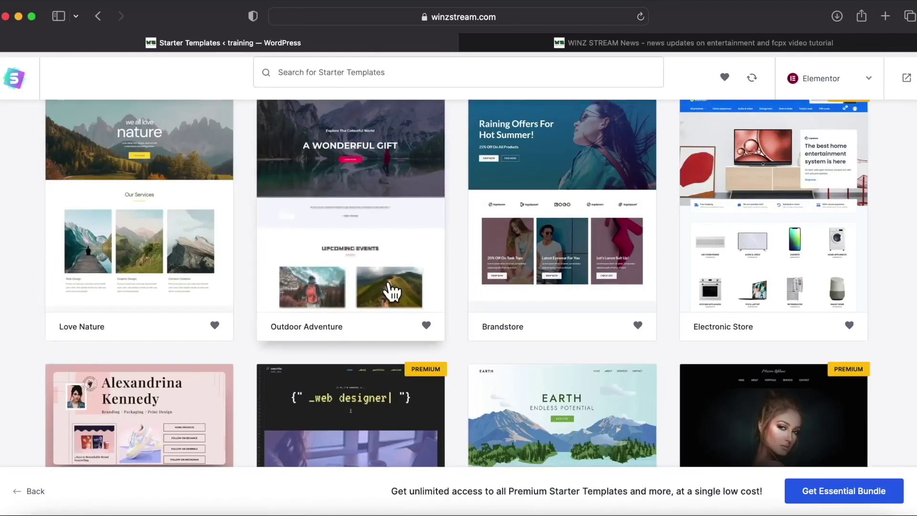
scroll(429, 276, up, 2)
scroll(460, 269, up, 1)
click(536, 296)
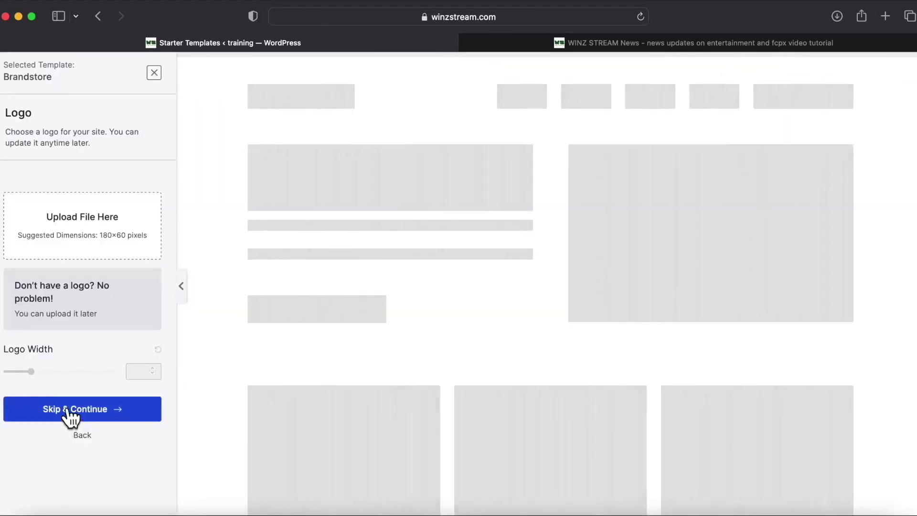
click(73, 421)
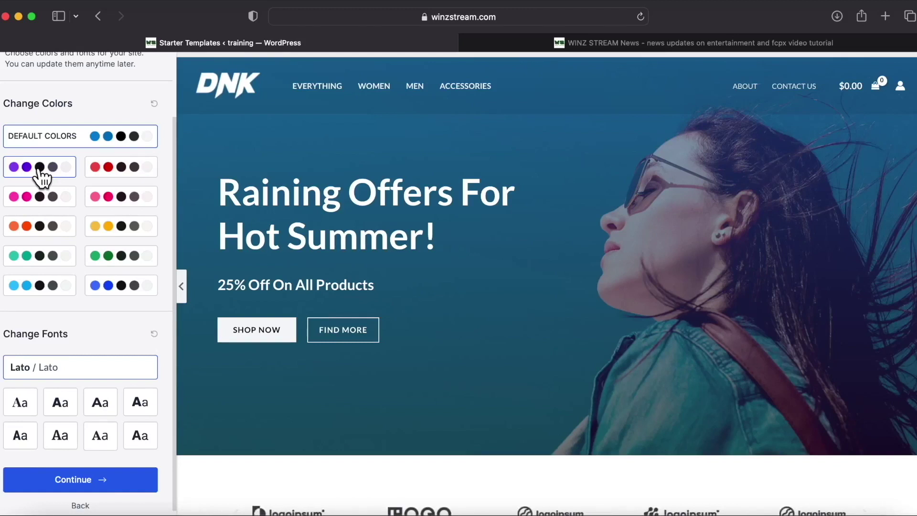
- Preview purple, red, yellow and orange palettes, then keep Default Colors and continue
click(49, 169)
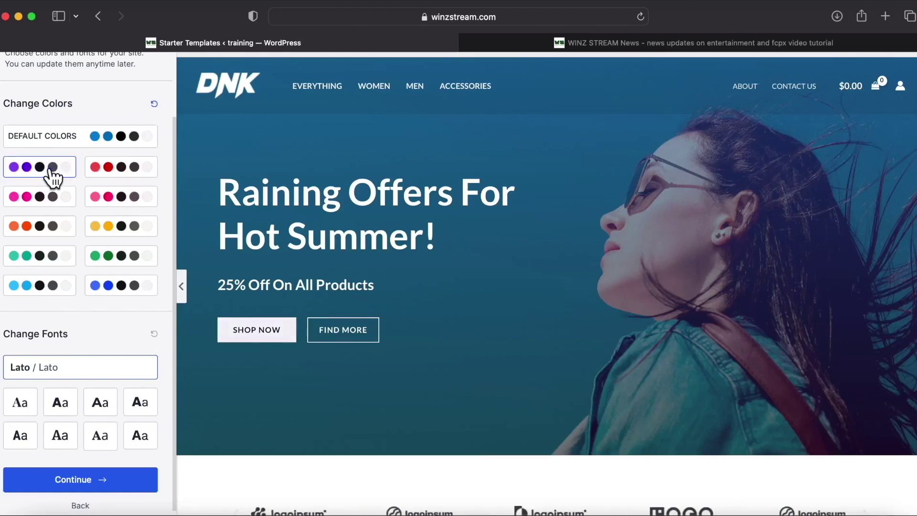
click(137, 169)
scroll(132, 205, up, 1)
click(128, 241)
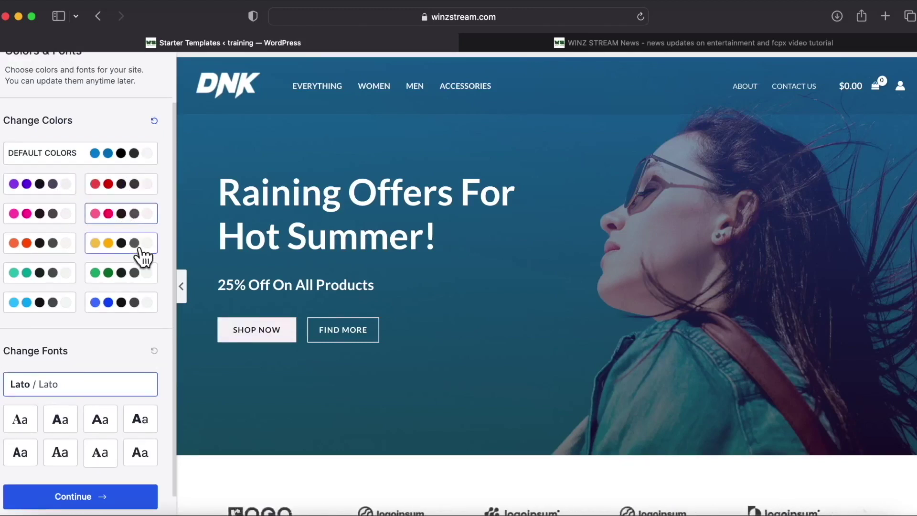
click(34, 247)
click(123, 154)
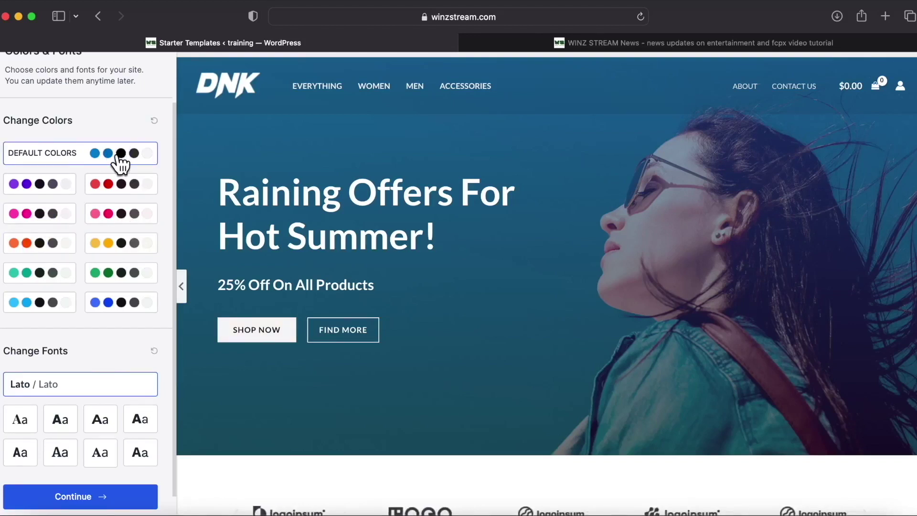
scroll(97, 480, down, 2)
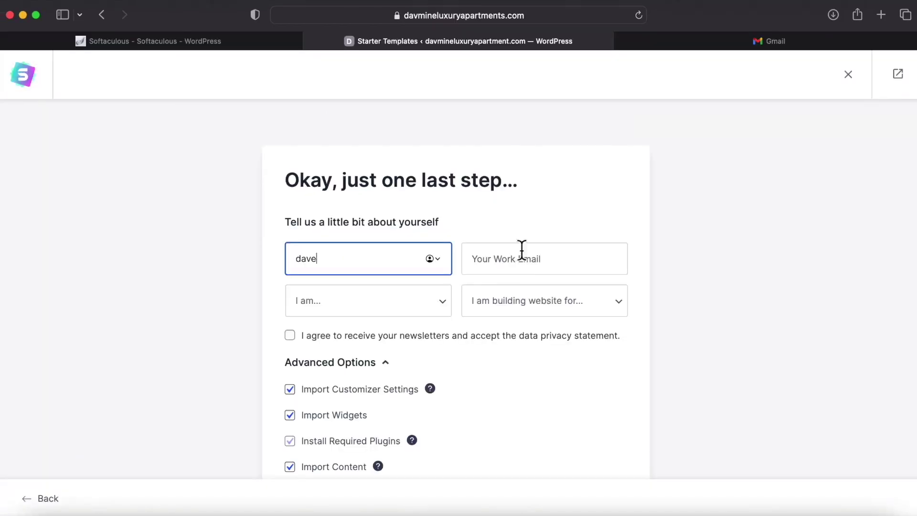
click(528, 260)
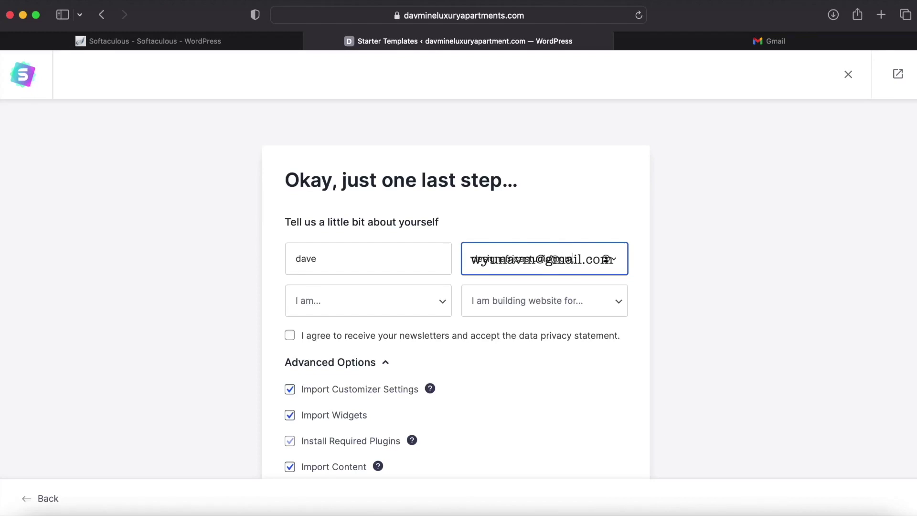
- Set experience to Beginner, building for My Client, and accept the newsletter terms
click(430, 301)
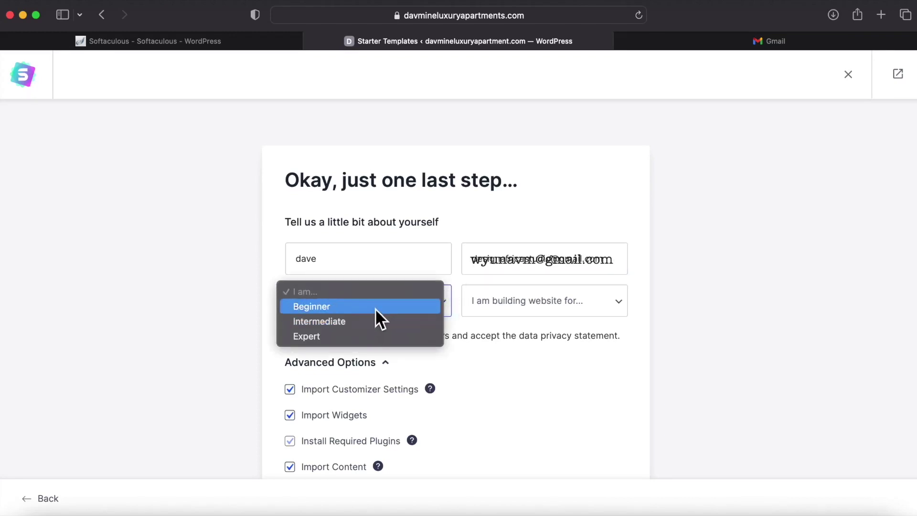
click(375, 307)
click(623, 310)
click(531, 328)
scroll(382, 368, down, 3)
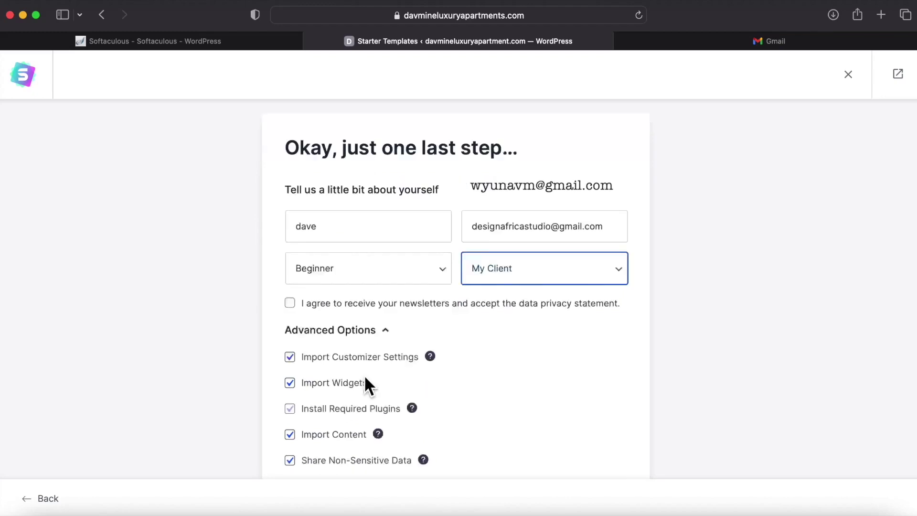
click(291, 263)
- Replace the name in the form and Submit & Build My Website
scroll(479, 297, up, 1)
click(550, 203)
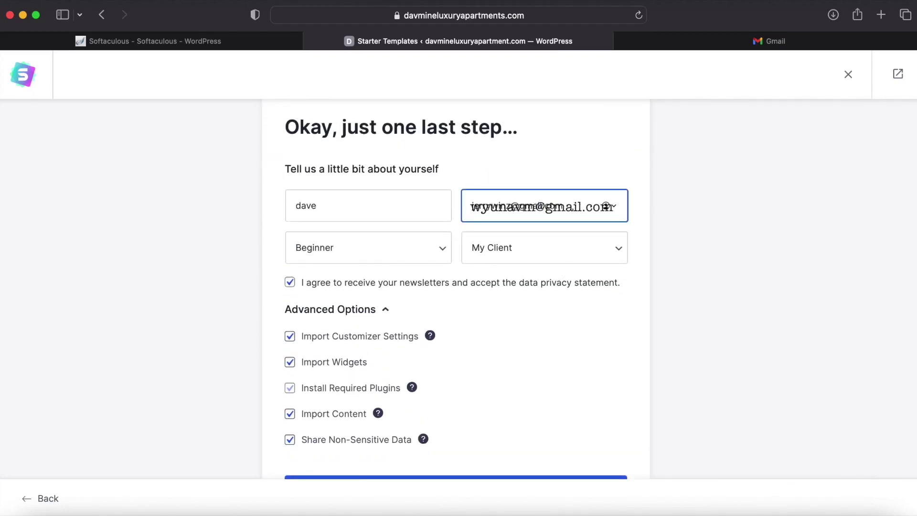
scroll(432, 486, down, 2)
click(327, 148)
key(super+a)
text(jerry)
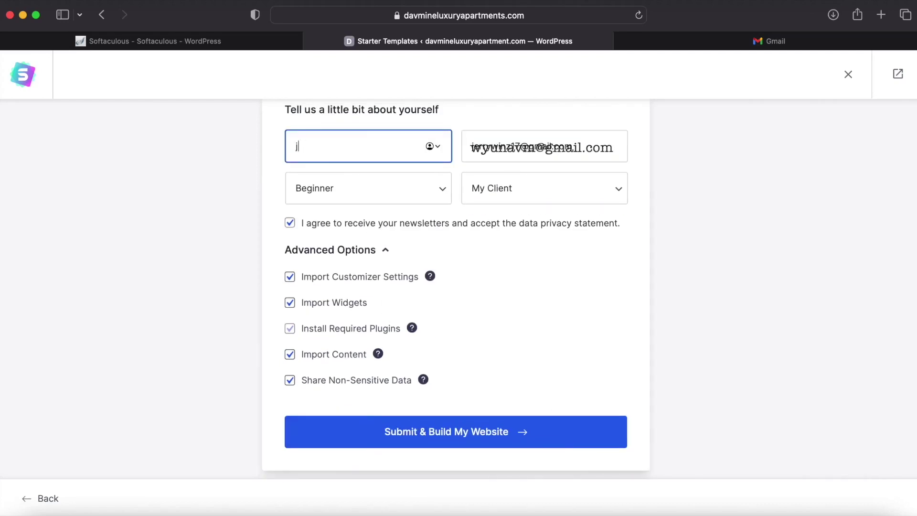
click(300, 175)
click(389, 430)
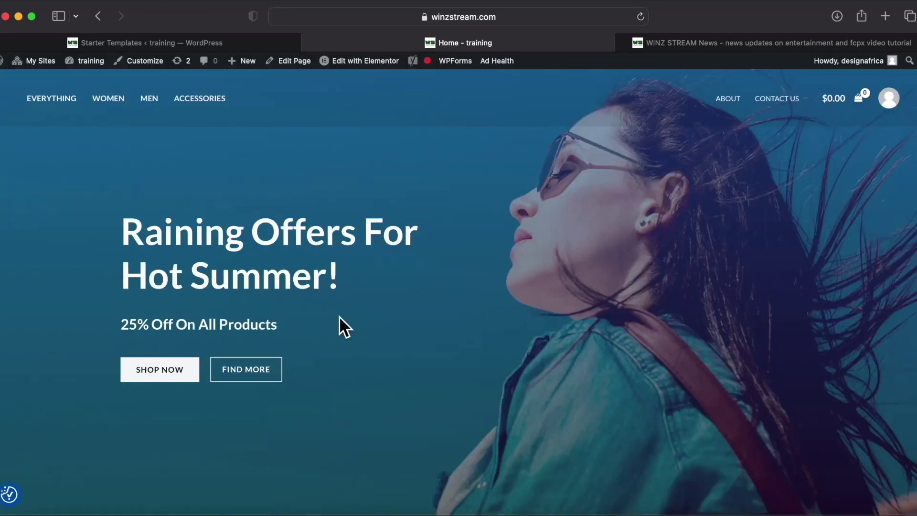
- Scroll through the new Brandstore home page
scroll(339, 316, down, 20)
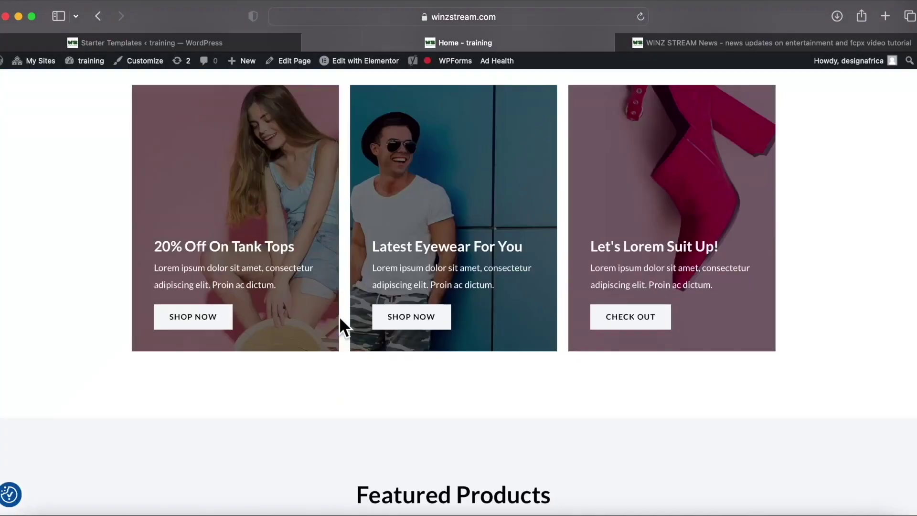
scroll(339, 316, up, 20)
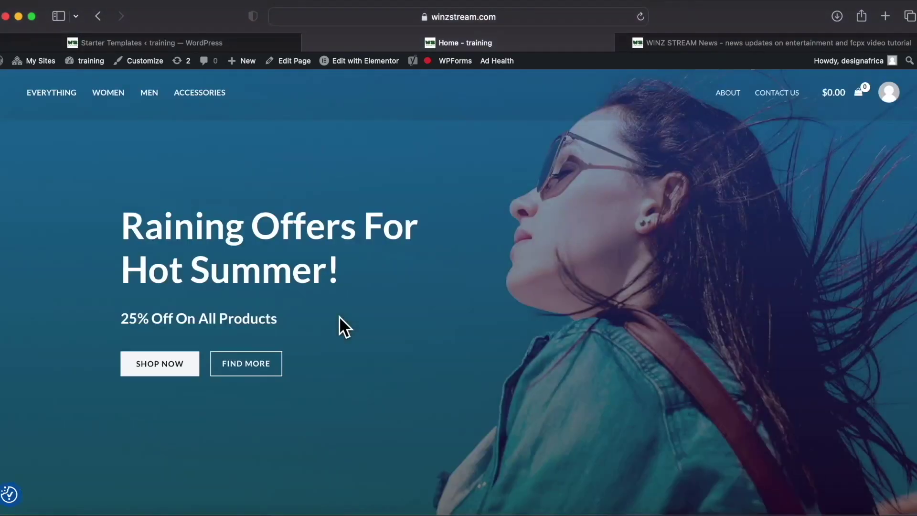
scroll(339, 317, down, 8)
scroll(246, 324, down, 8)
scroll(246, 323, up, 20)
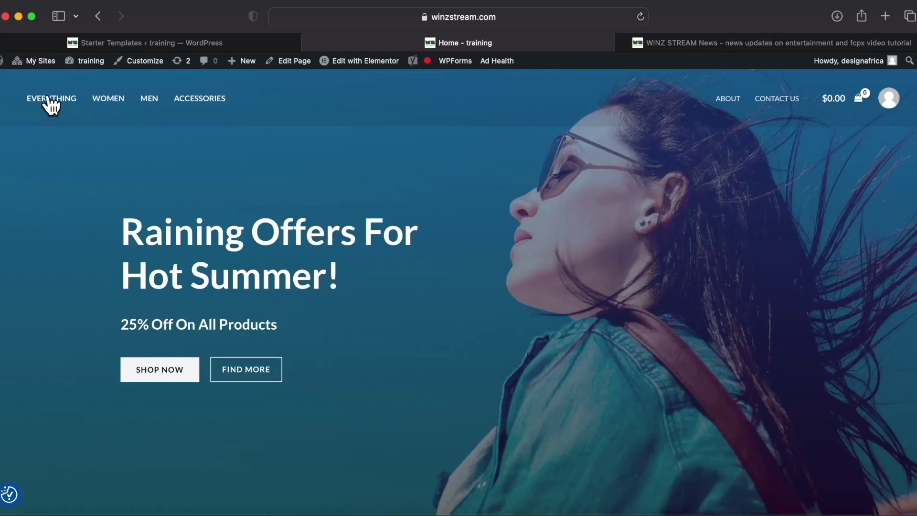
- Open the About page from the menu and scroll through it
click(729, 98)
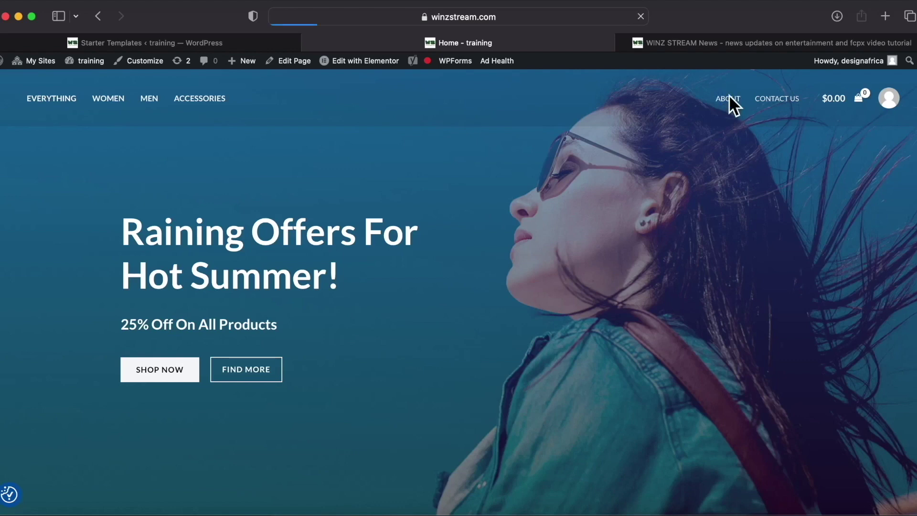
scroll(606, 269, down, 10)
scroll(606, 269, up, 6)
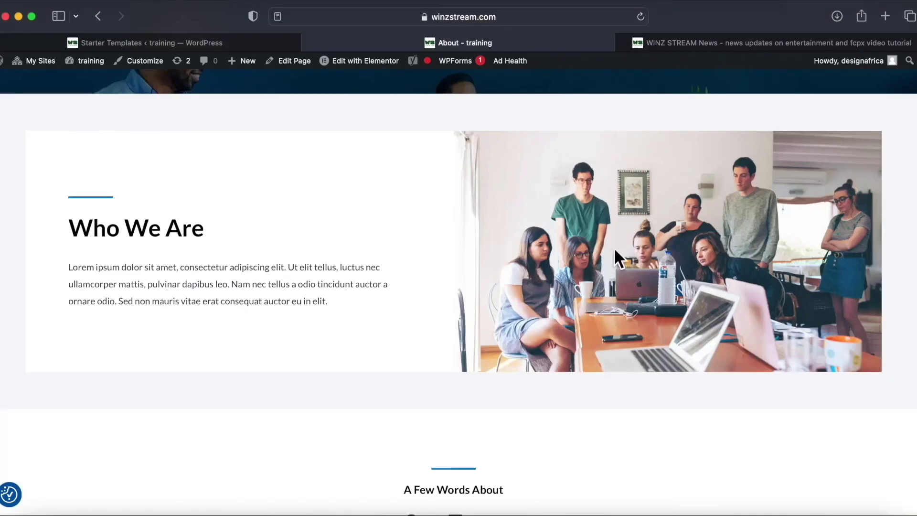
scroll(309, 356, down, 15)
scroll(309, 356, up, 10)
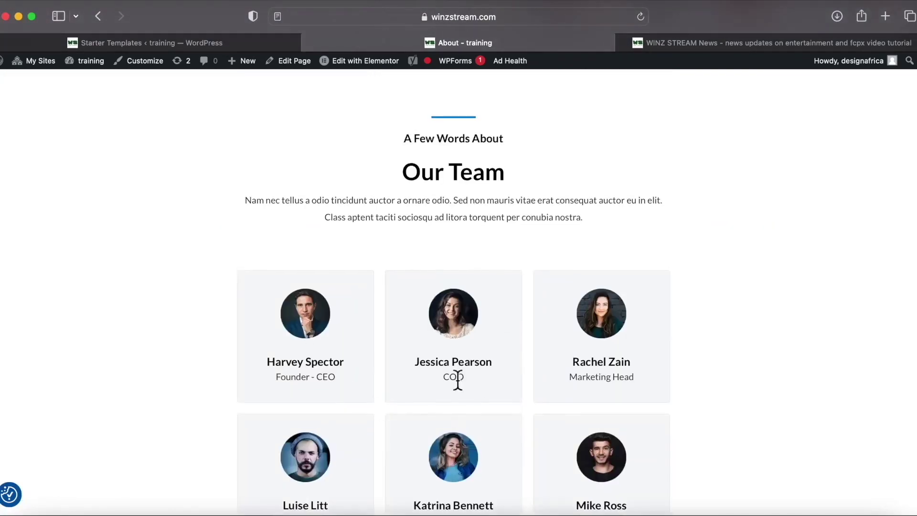
scroll(529, 328, down, 5)
scroll(528, 328, up, 12)
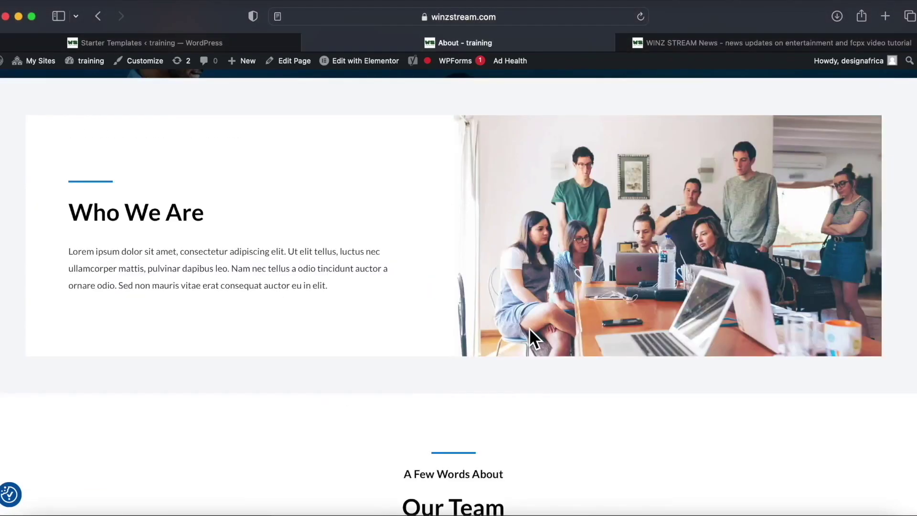
- Open the Contact Us page and look over its Sales, Complaints, Returns and Marketing cards
click(778, 100)
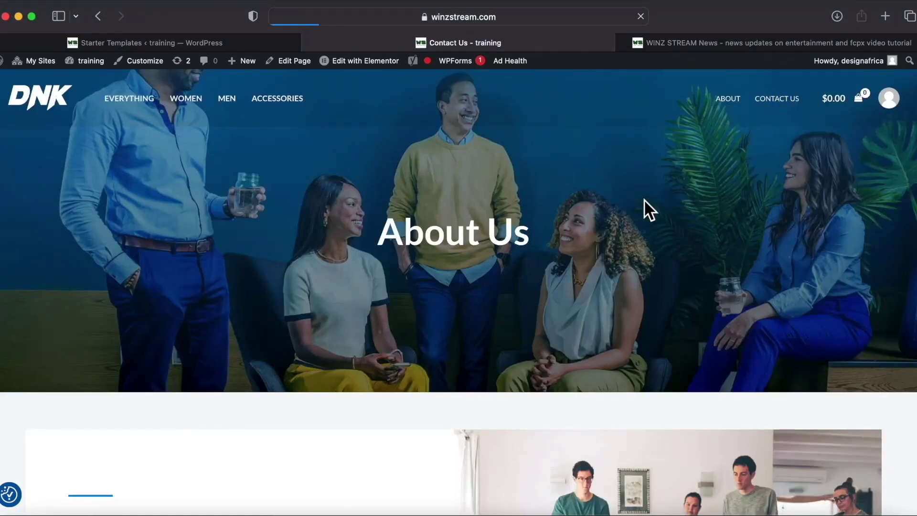
scroll(311, 378, down, 5)
scroll(312, 377, up, 5)
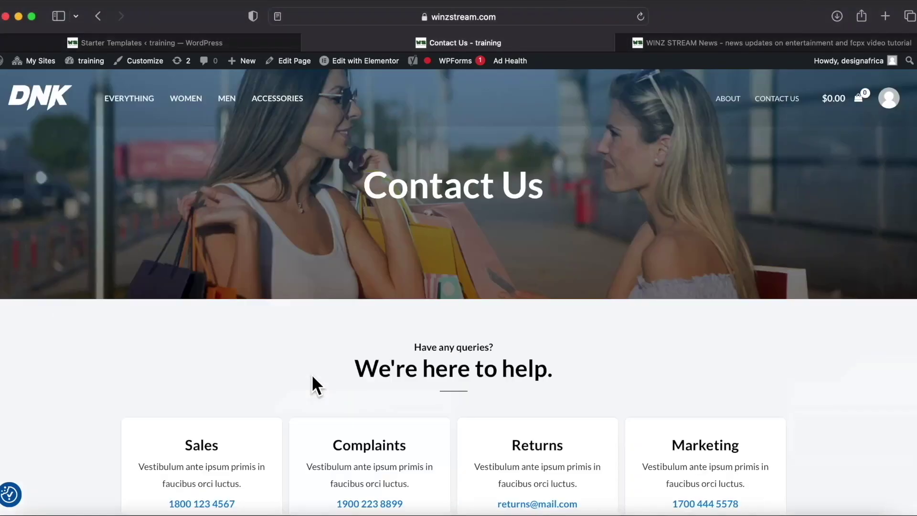
scroll(483, 325, down, 10)
scroll(483, 331, up, 10)
- Open the Women category page (17 products) and scroll through it
click(184, 94)
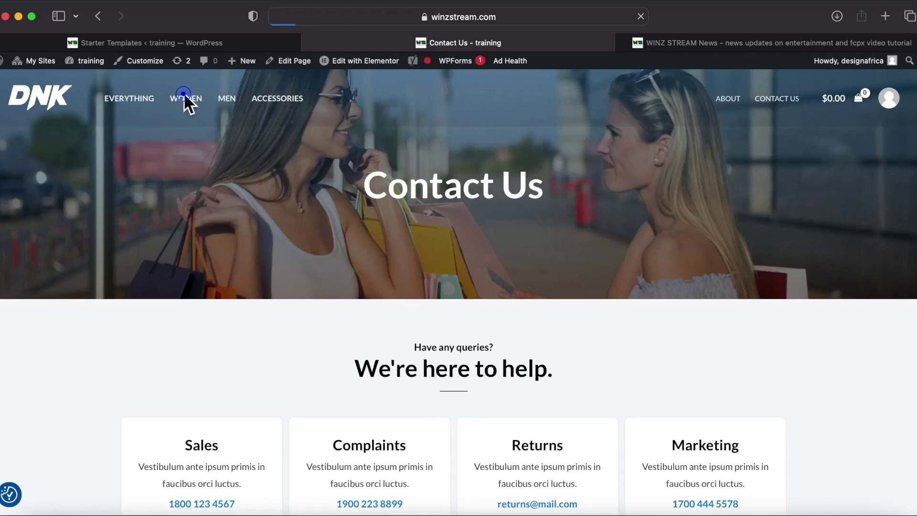
scroll(429, 307, down, 3)
scroll(151, 279, up, 3)
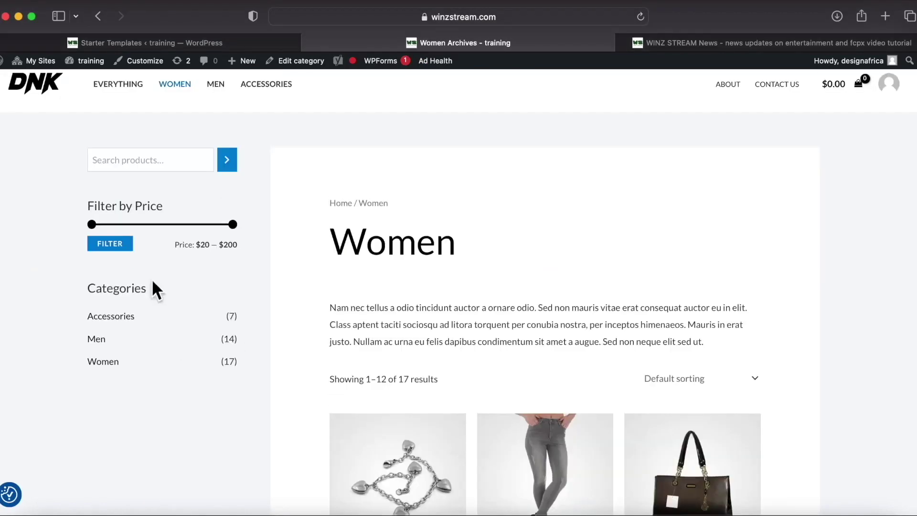
scroll(320, 410, down, 5)
scroll(319, 411, up, 5)
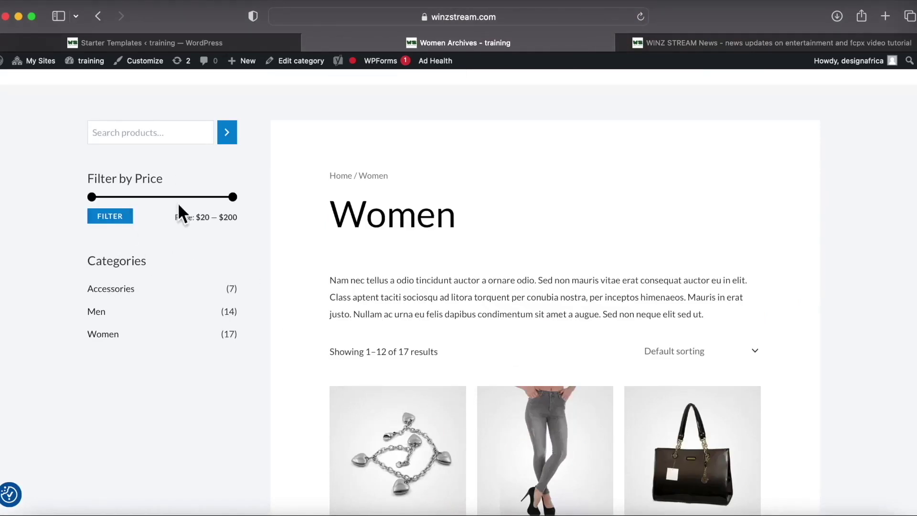
scroll(366, 334, down, 10)
scroll(229, 143, up, 12)
- Open the Men category page (14 products) and scroll through it
click(217, 97)
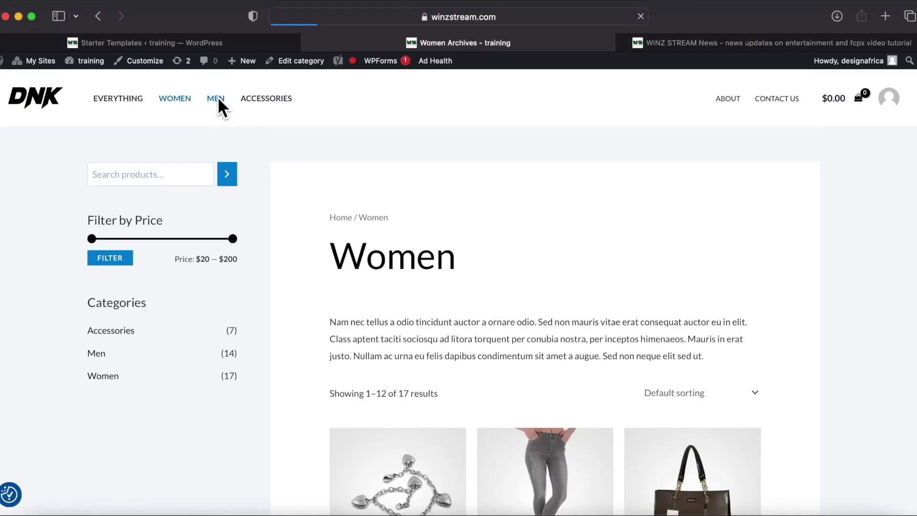
scroll(351, 323, down, 10)
scroll(357, 322, up, 5)
scroll(405, 336, down, 2)
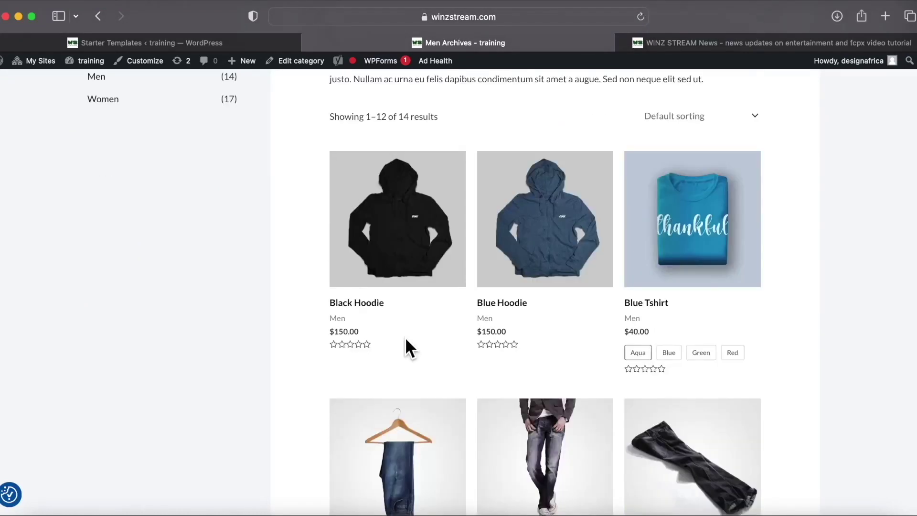
scroll(404, 337, up, 5)
- Open the EVERYTHING listing, then return to the Home page through the DNK logo and scroll it
click(118, 97)
click(51, 94)
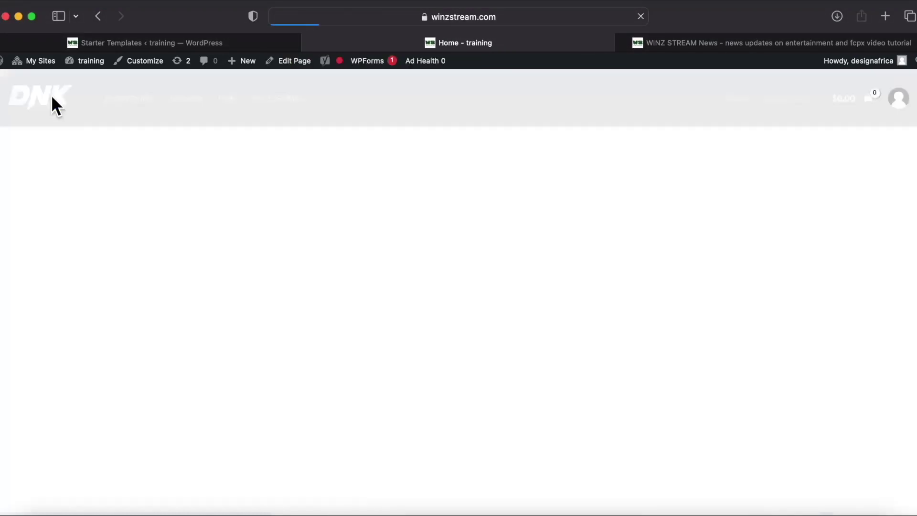
scroll(259, 316, down, 10)
scroll(259, 316, up, 1)
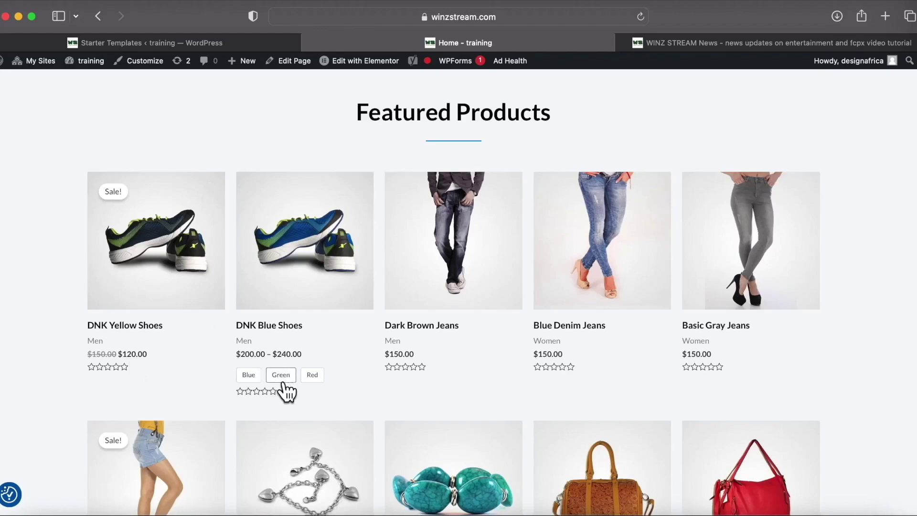
scroll(284, 389, down, 10)
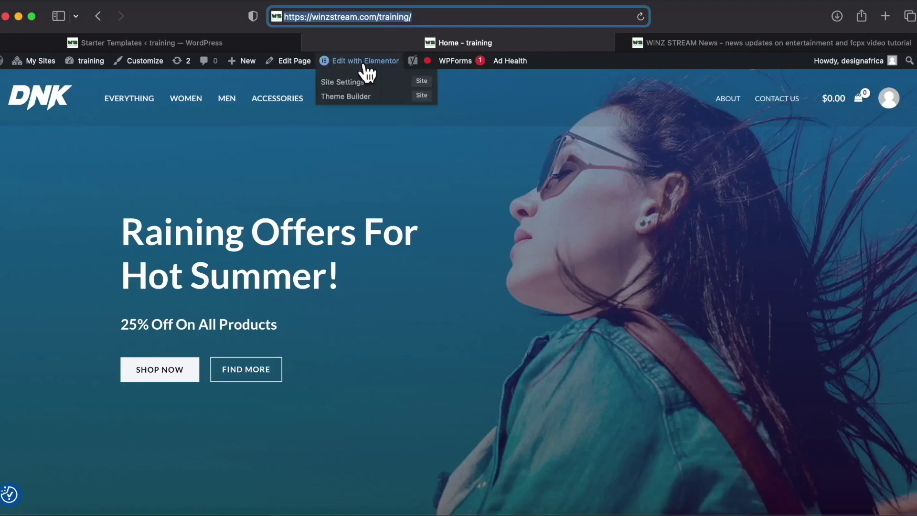
- Open the Home page in Elementor with the Navigator closed
click(364, 61)
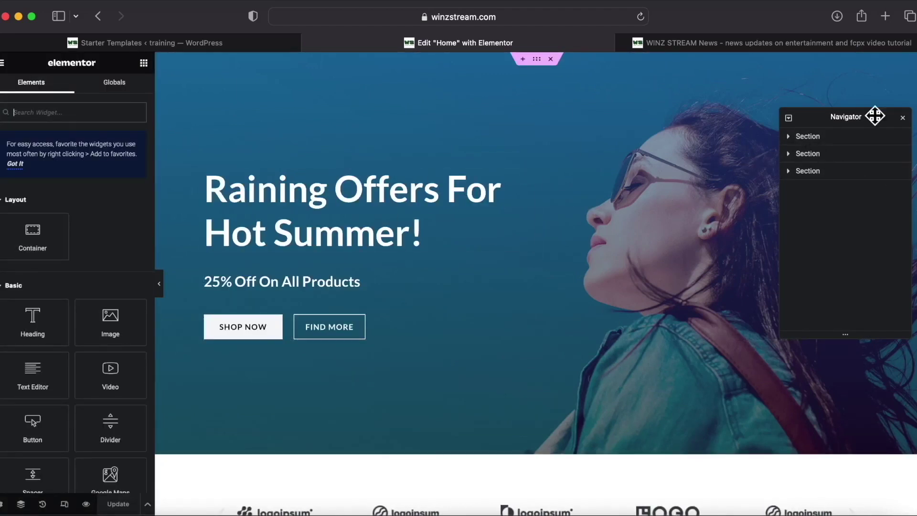
click(902, 118)
scroll(228, 262, down, 10)
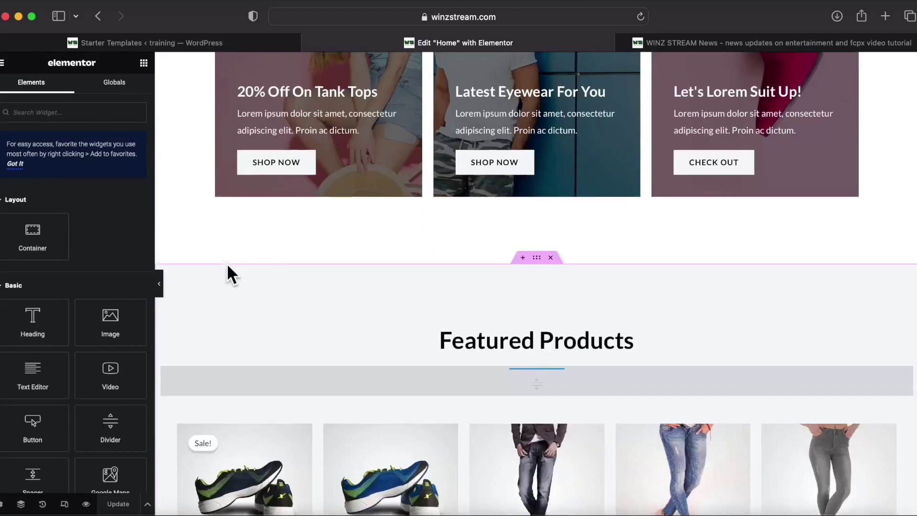
scroll(227, 263, up, 8)
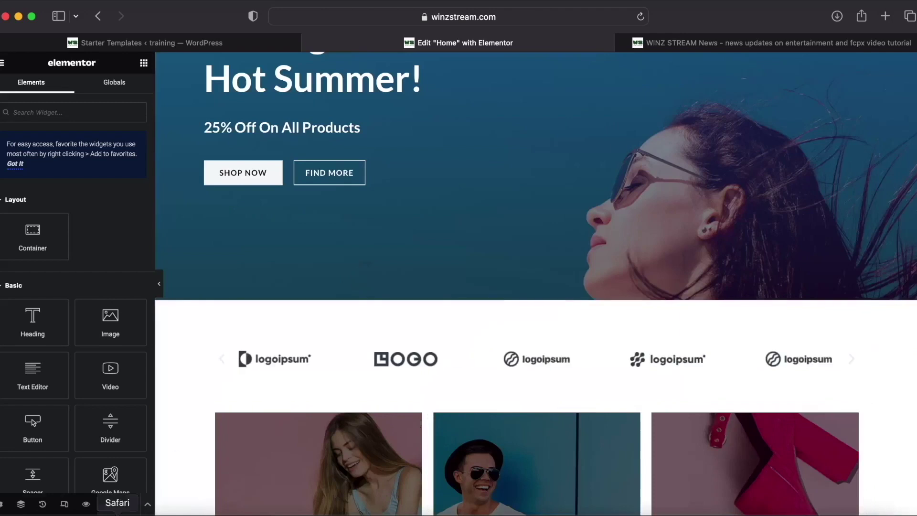
- Preview the page at tablet and mobile widths, then return to desktop view
click(65, 505)
click(65, 504)
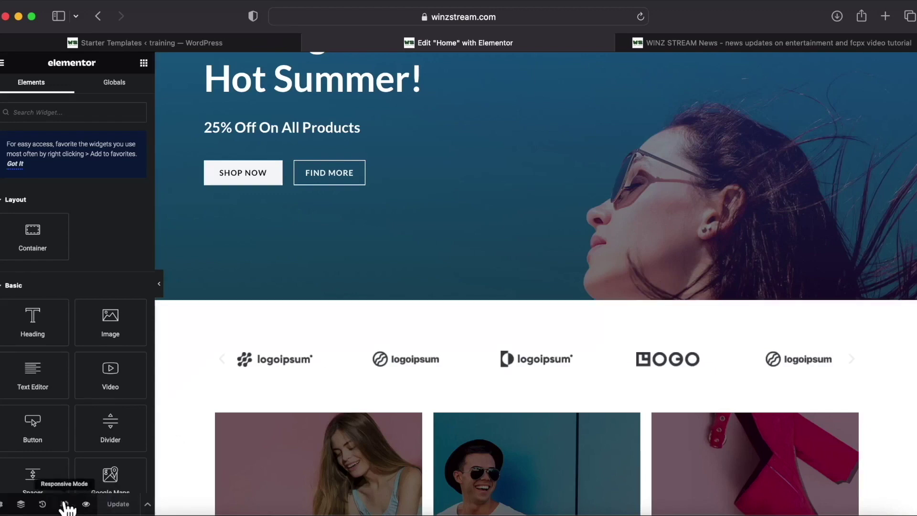
click(65, 505)
click(493, 62)
scroll(539, 273, down, 5)
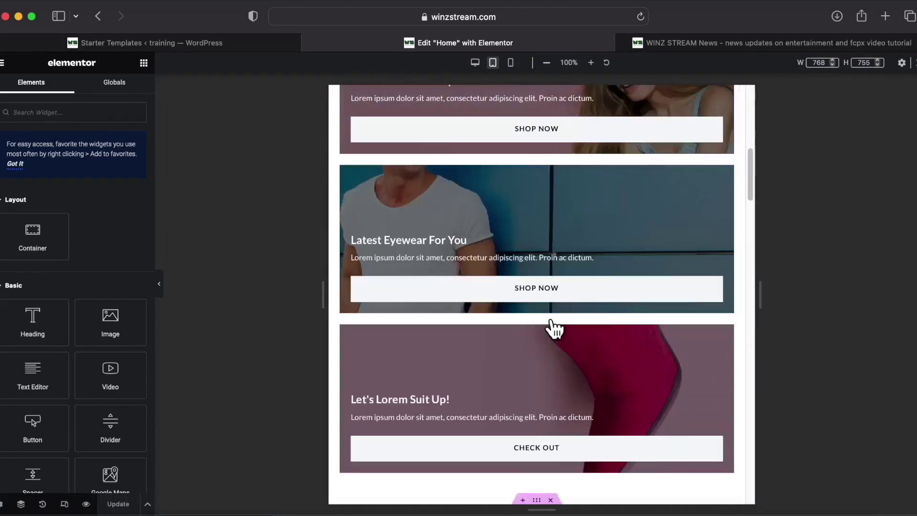
scroll(549, 323, up, 8)
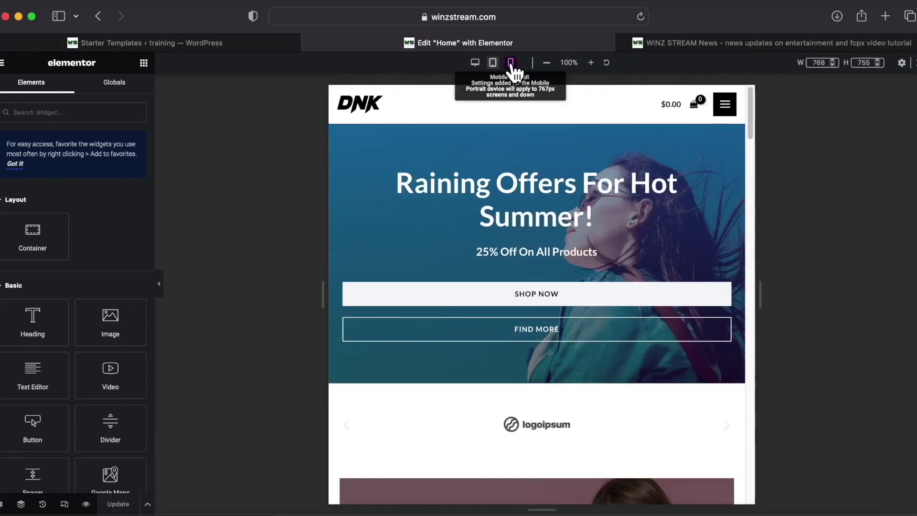
click(510, 62)
scroll(549, 319, down, 15)
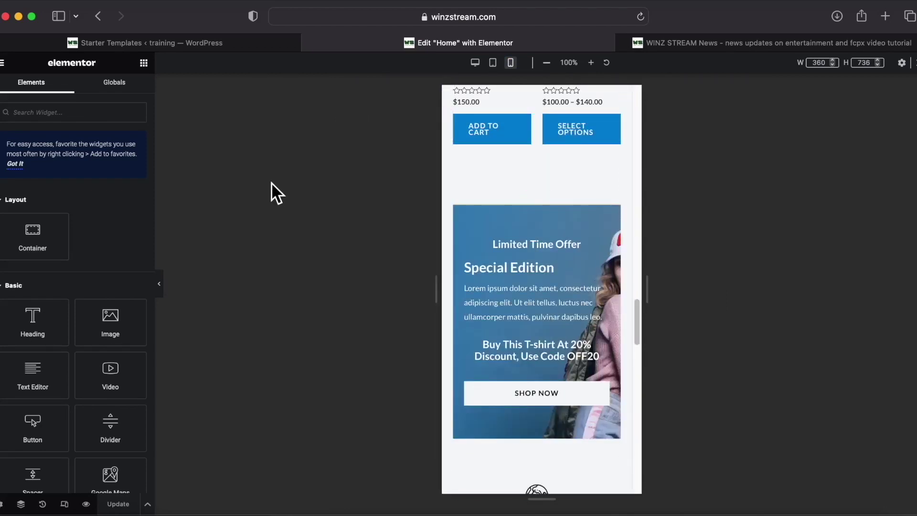
scroll(501, 352, up, 10)
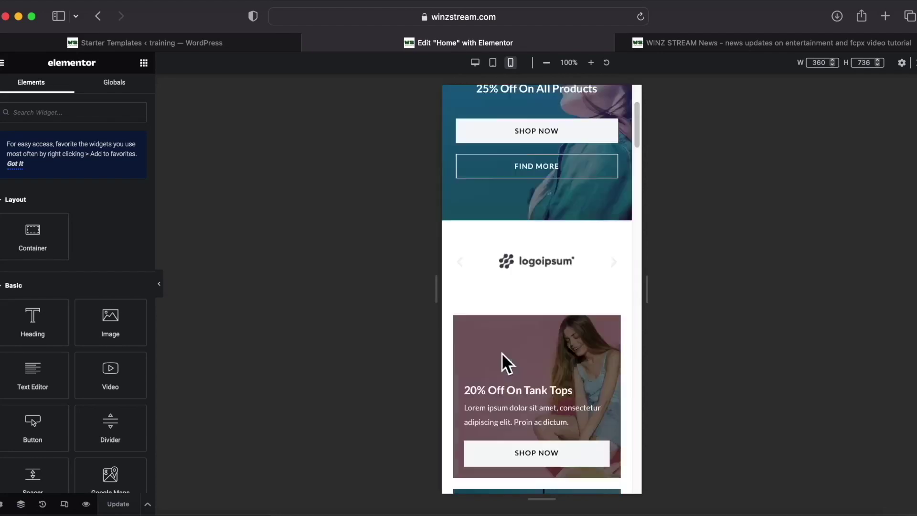
click(475, 63)
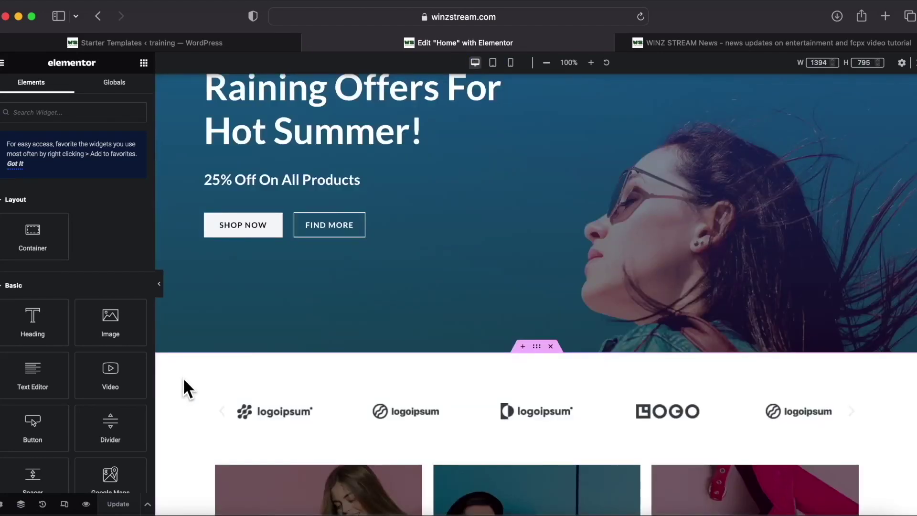
scroll(182, 377, down, 10)
scroll(258, 431, up, 12)
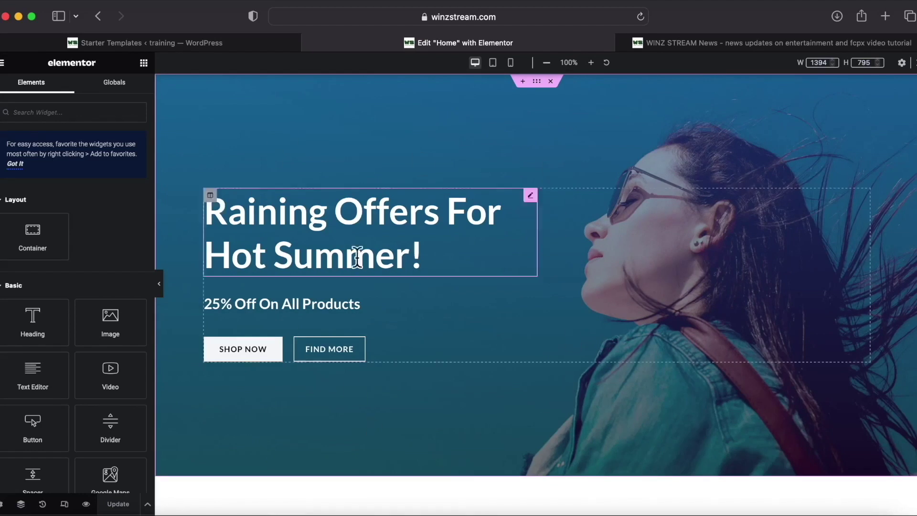
- Replace 'Raining Offers For Hot Summer!' with 'Buy Quaility Designs' in the hero heading's Title
click(530, 195)
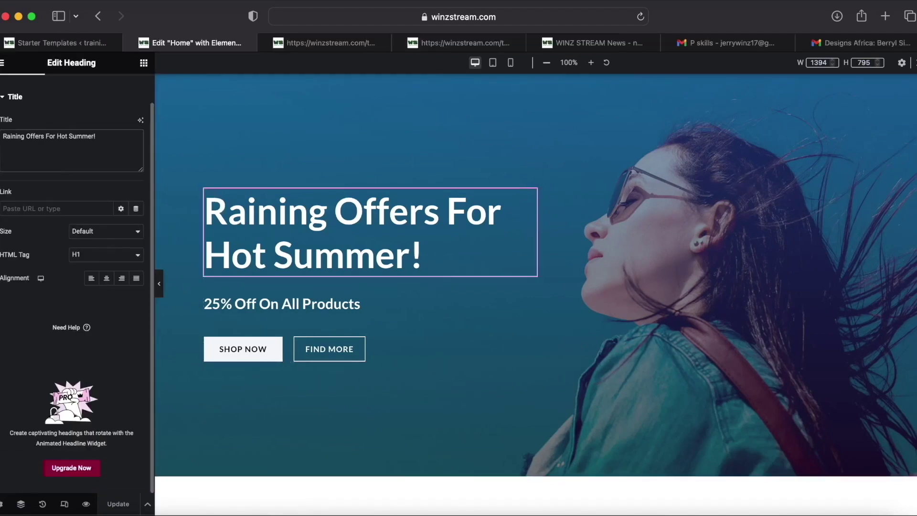
key(BackSpace)
key(BackSpace)
key(BackSpace)
key(BackSpace)
key(BackSpace)
key(BackSpace)
key(BackSpace)
key(BackSpace)
key(BackSpace)
key(BackSpace)
key(BackSpace)
key(BackSpace)
key(BackSpace)
key(BackSpace)
key(BackSpace)
key(BackSpace)
key(BackSpace)
key(BackSpace)
key(BackSpace)
key(BackSpace)
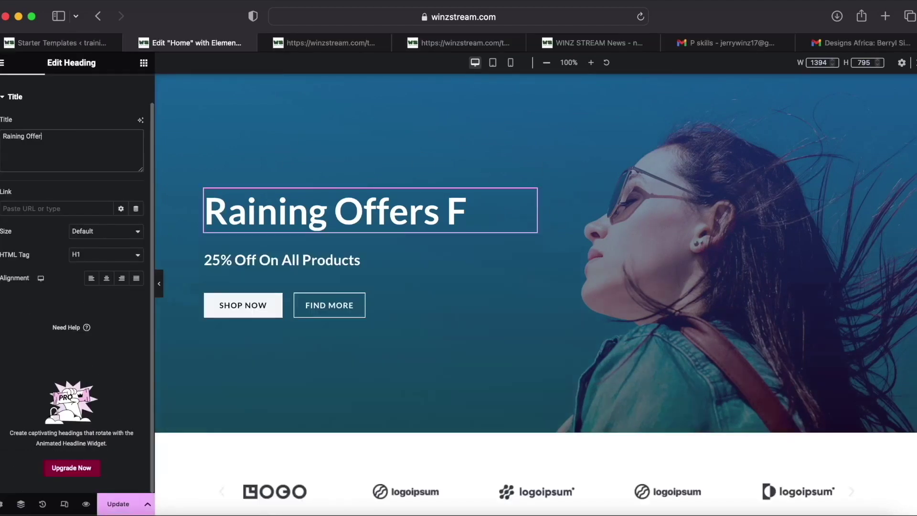
key(BackSpace)
key(BackSpace)
key(BackSpace)
key(BackSpace)
key(BackSpace)
key(BackSpace)
key(BackSpace)
key(BackSpace)
key(BackSpace)
text(B)
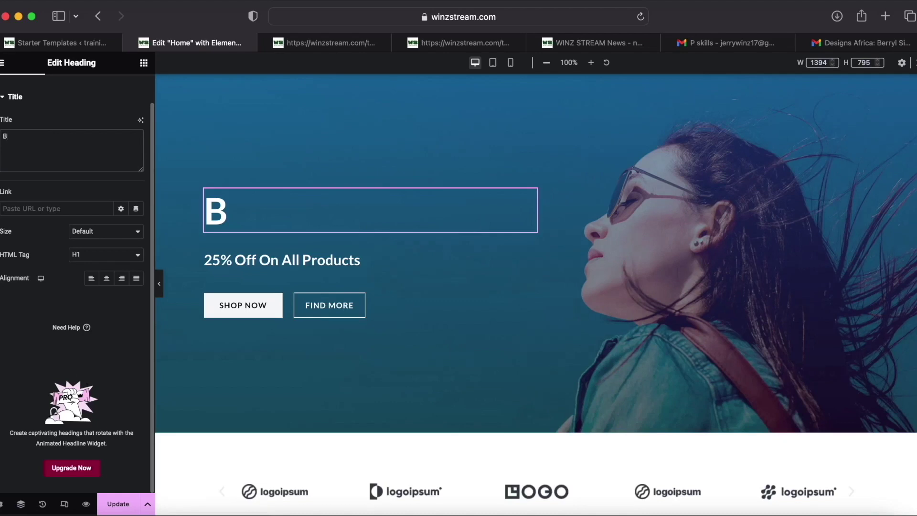
text(uy )
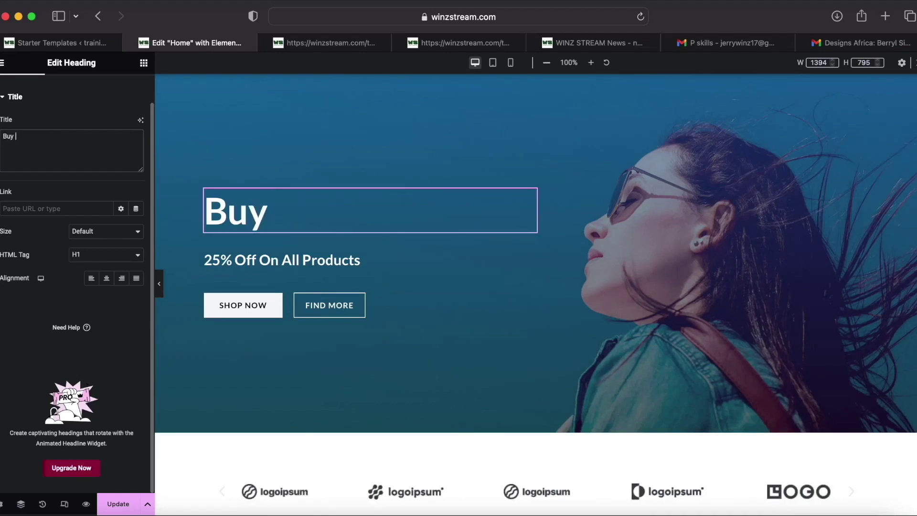
text(Quality)
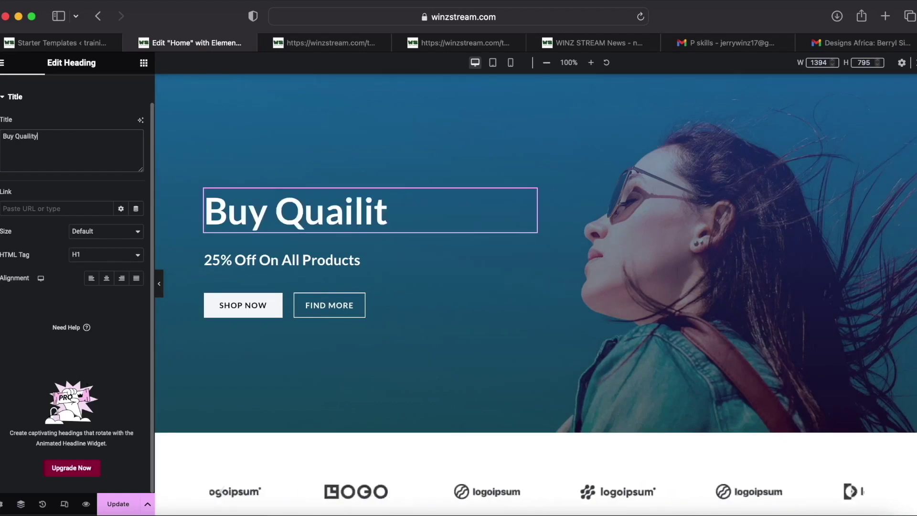
click(24, 136)
text(ity)
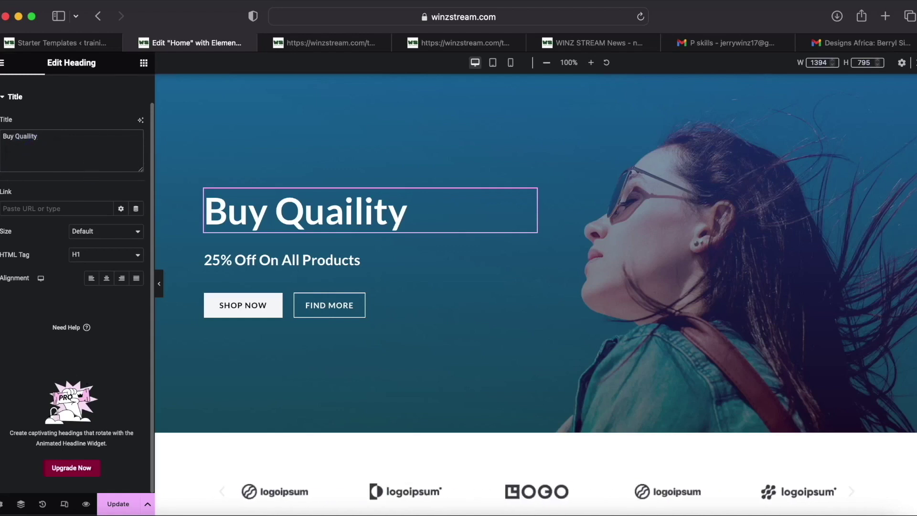
text( Designs)
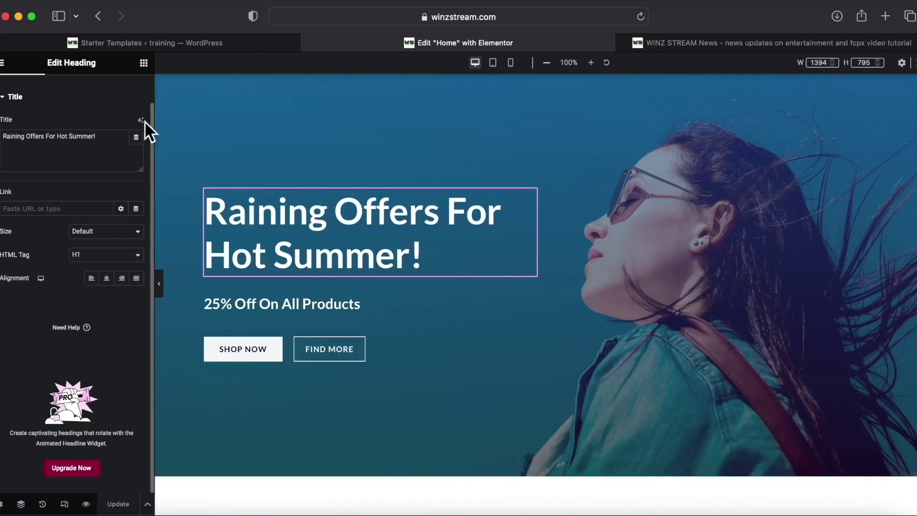
- Connect Elementor AI and generate a tone-changed rewrite of the '25% Off On All Products' subheading
click(141, 120)
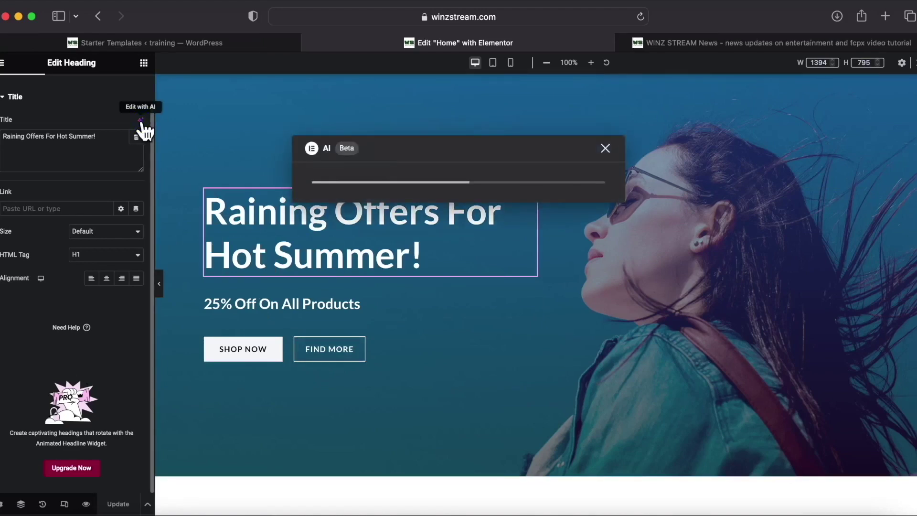
click(457, 365)
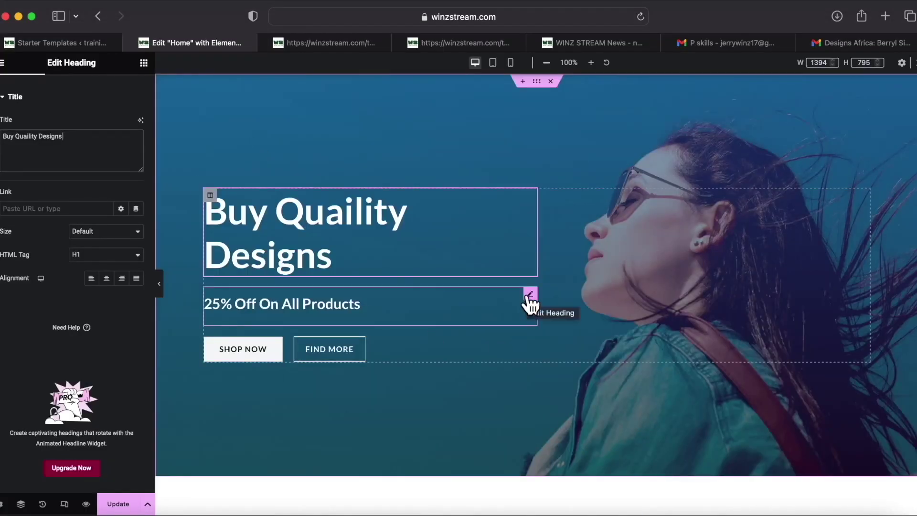
click(527, 297)
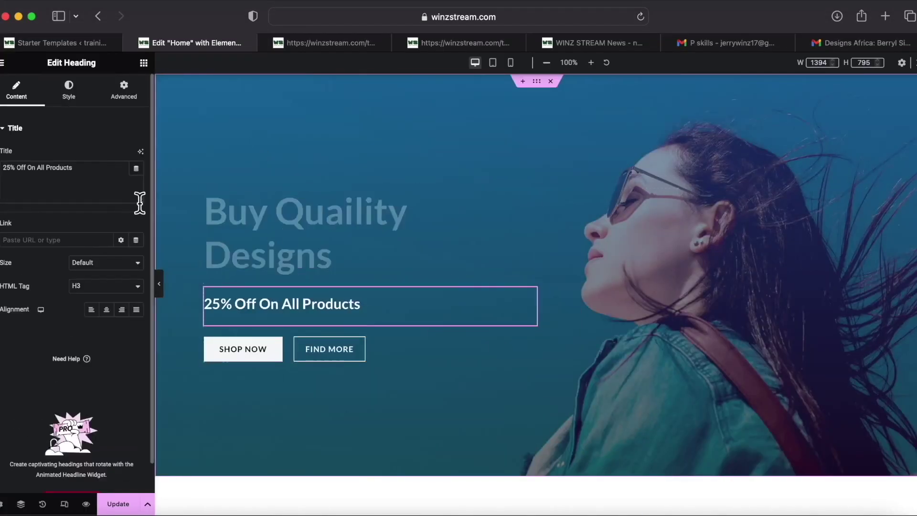
click(140, 151)
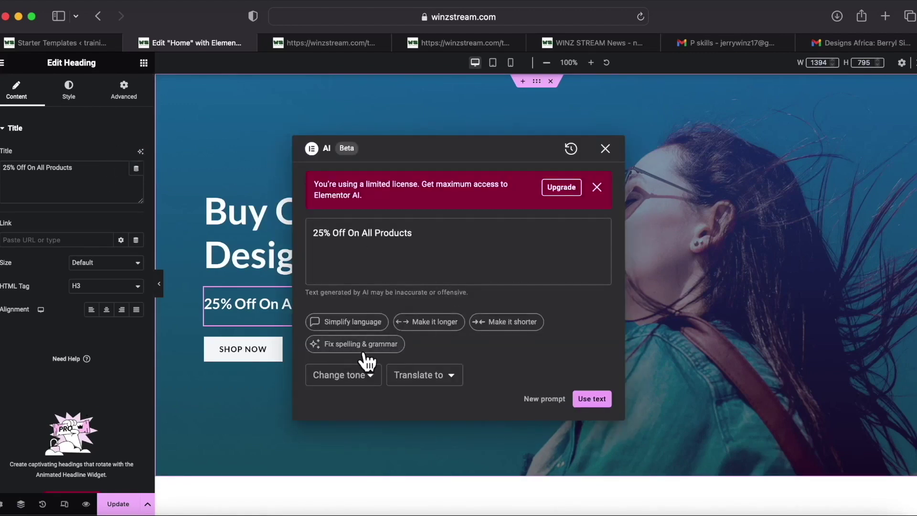
click(341, 375)
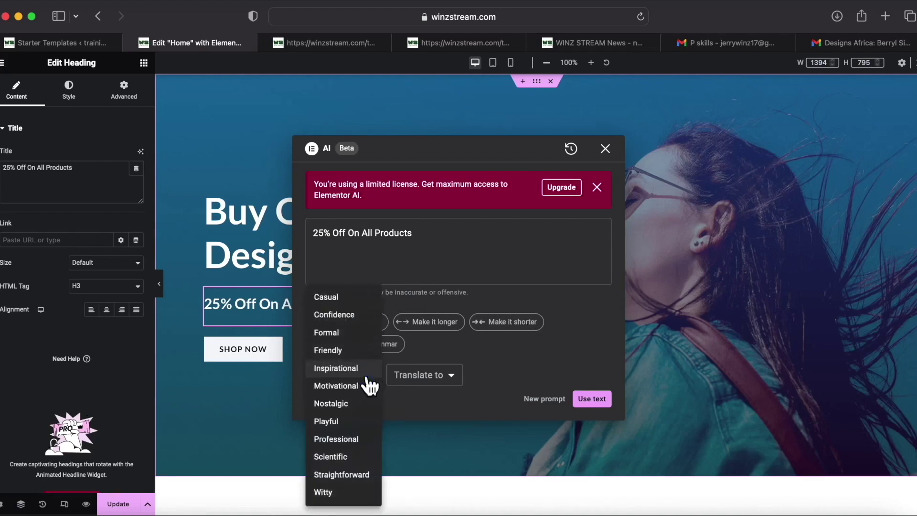
click(339, 382)
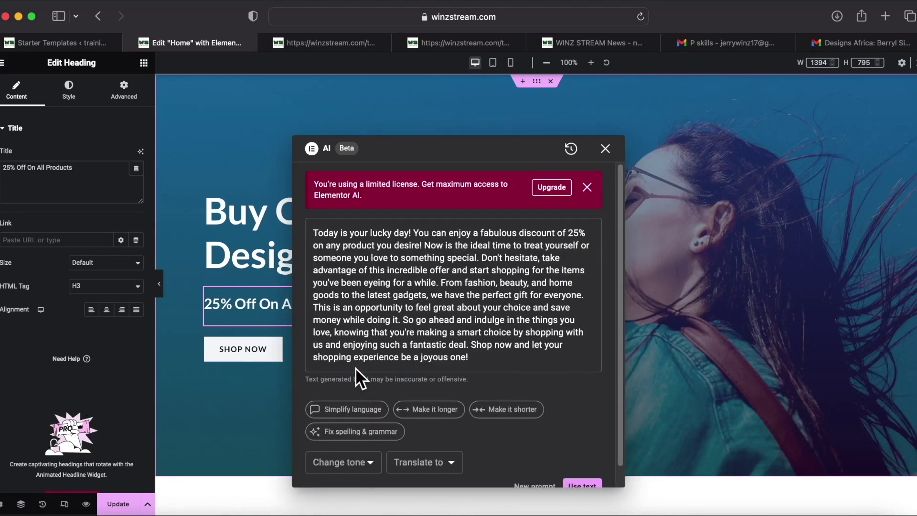
- Replace the subheading's Title with the AI copy beginning 'Today is your lucky day!'
drag(422, 245, 311, 231)
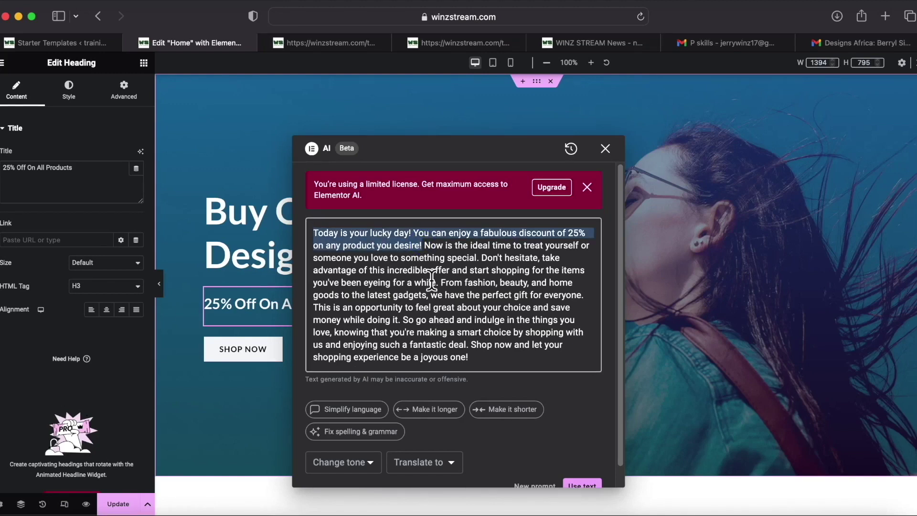
drag(479, 258, 313, 233)
key(super+c)
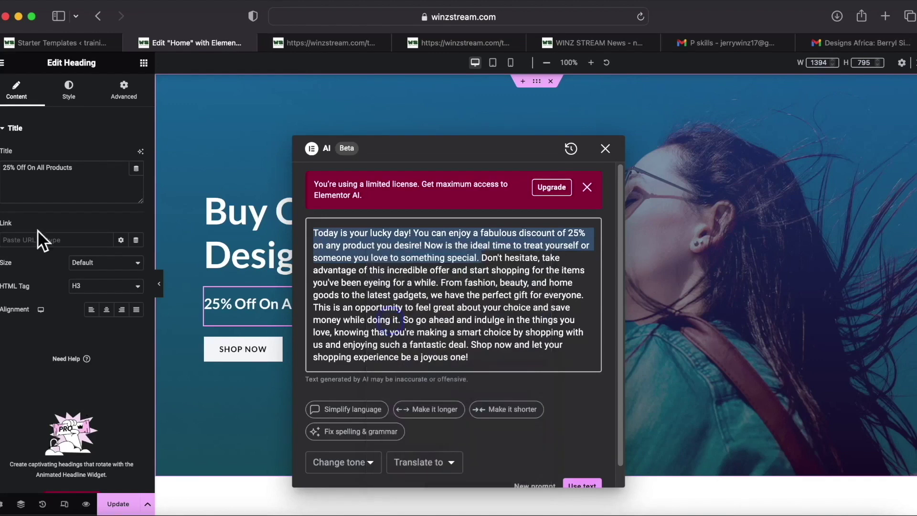
click(92, 161)
key(super+a)
key(BackSpace)
key(super+v)
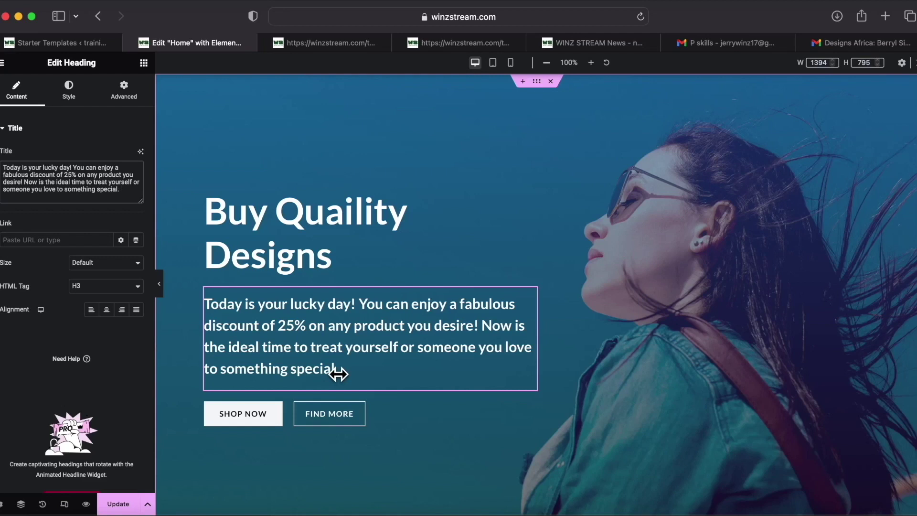
- Delete the logo carousel row
scroll(339, 375, down, 10)
right_click(802, 260)
click(837, 501)
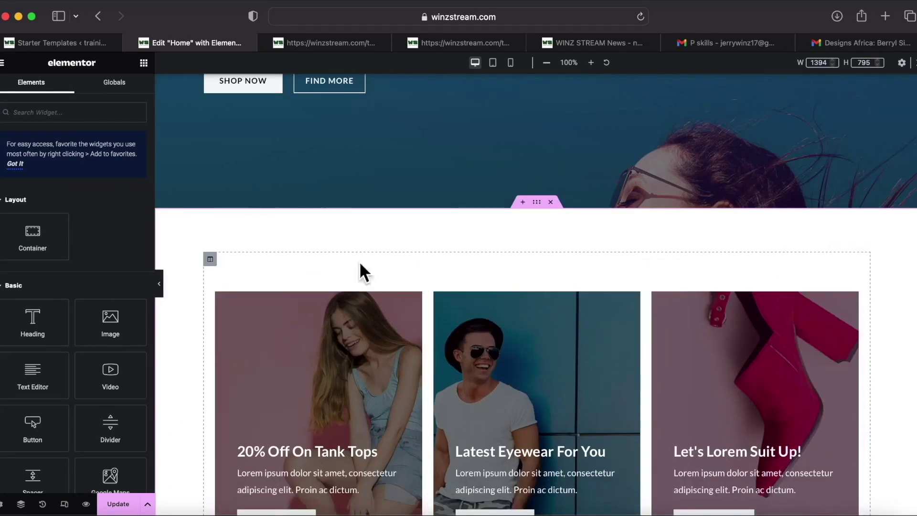
- Add a centered heading reading 'Shop with us' above the three promo cards
drag(27, 317, 550, 292)
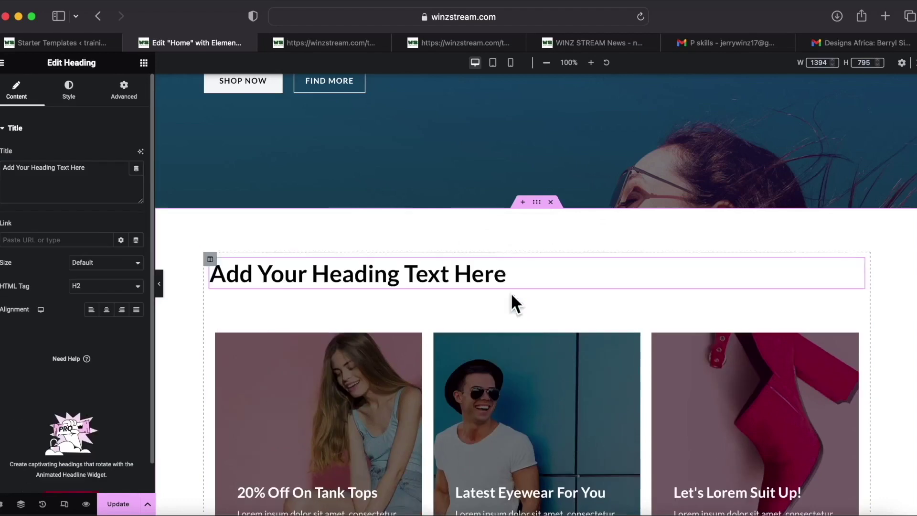
click(106, 309)
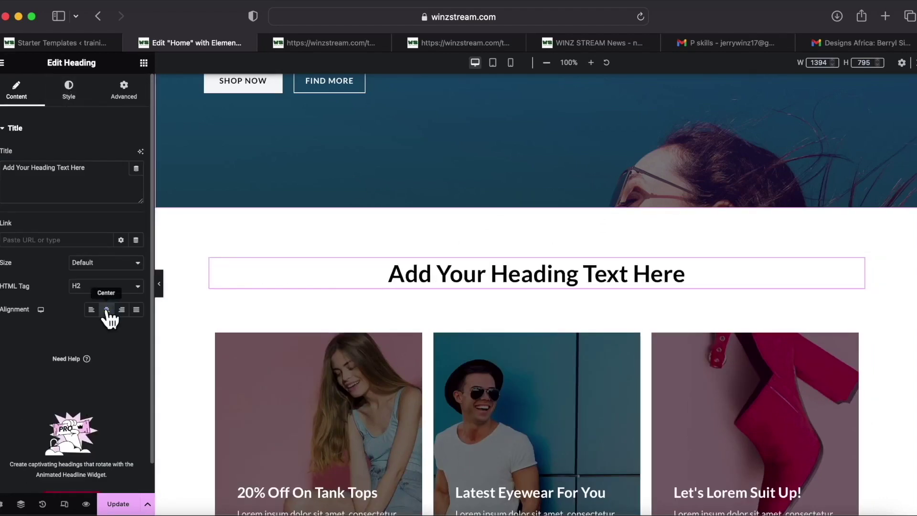
click(94, 173)
key(BackSpace)
key(BackSpace)
key(BackSpace)
key(BackSpace)
key(BackSpace)
key(BackSpace)
key(BackSpace)
key(BackSpace)
key(BackSpace)
key(BackSpace)
key(BackSpace)
key(BackSpace)
key(BackSpace)
key(BackSpace)
key(BackSpace)
key(BackSpace)
key(BackSpace)
key(BackSpace)
key(BackSpace)
key(BackSpace)
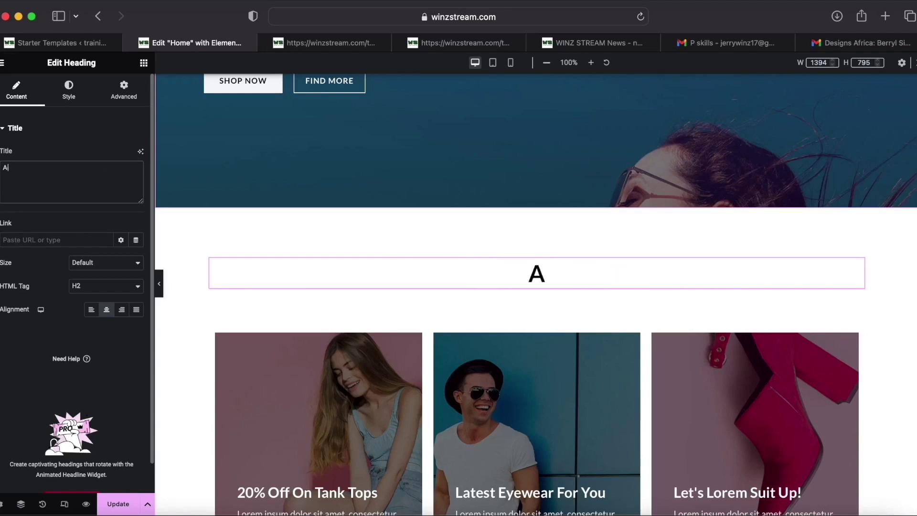
text(E)
key(BackSpace)
text(Shop with us)
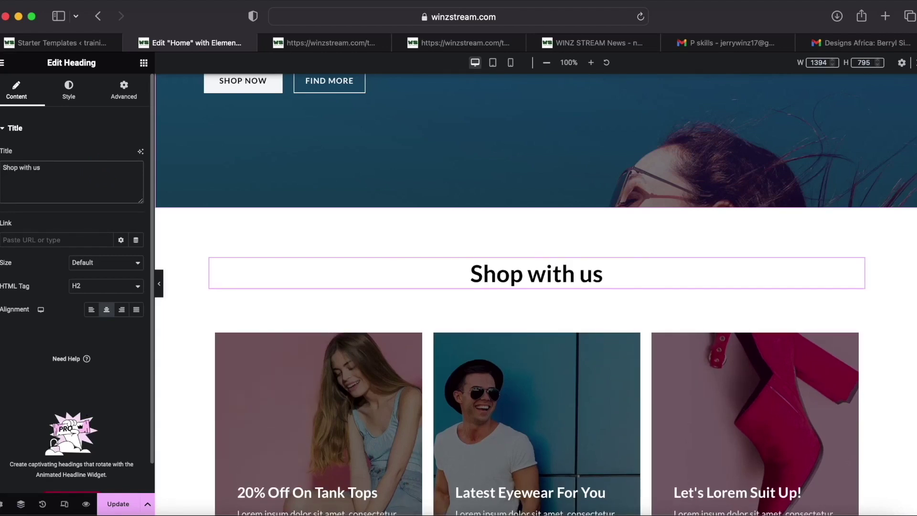
text( @)
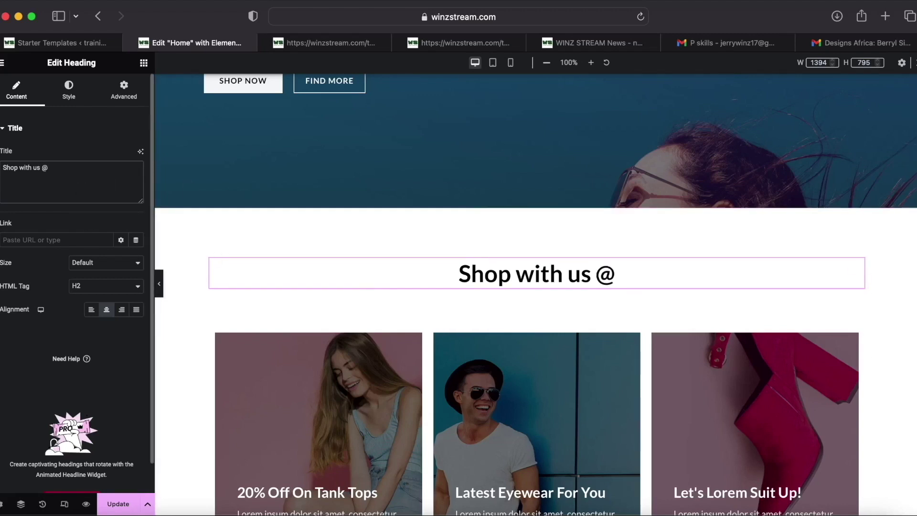
key(BackSpace)
- Delete the 'Shop with us' heading and select the hero section
scroll(894, 225, down, 2)
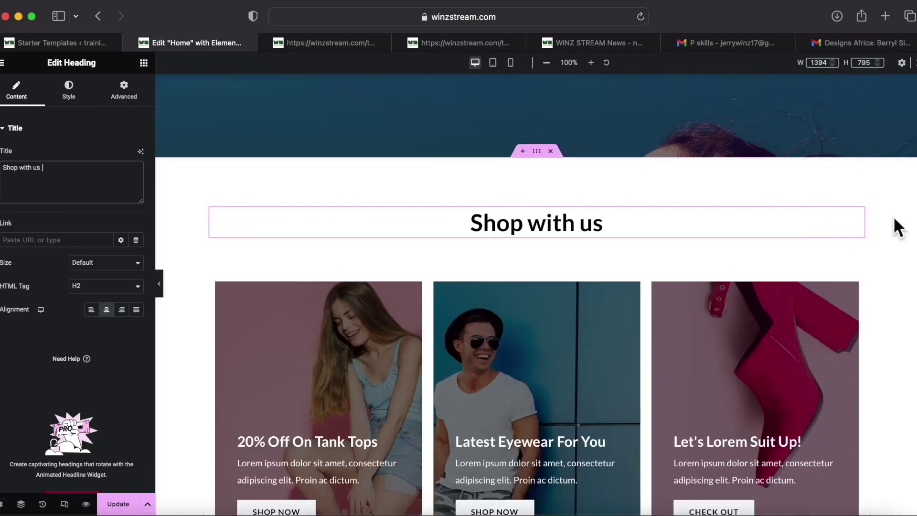
right_click(855, 221)
click(831, 463)
scroll(182, 213, up, 15)
click(537, 225)
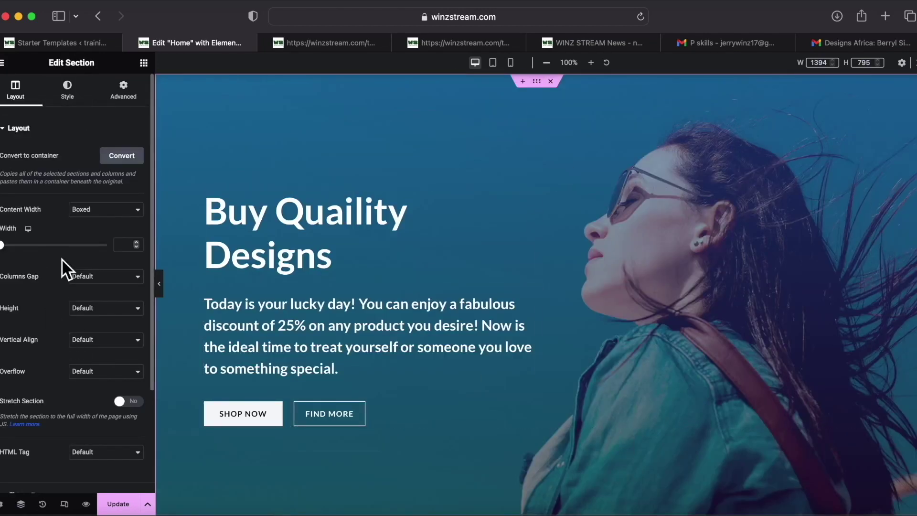
- Set the hero section's Style > Background type to Video
scroll(56, 337, down, 3)
scroll(49, 329, up, 3)
click(68, 93)
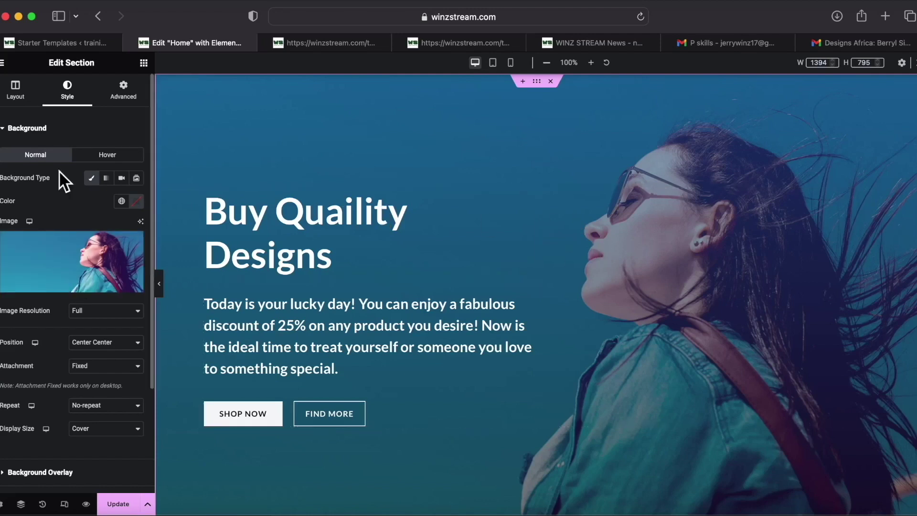
click(122, 178)
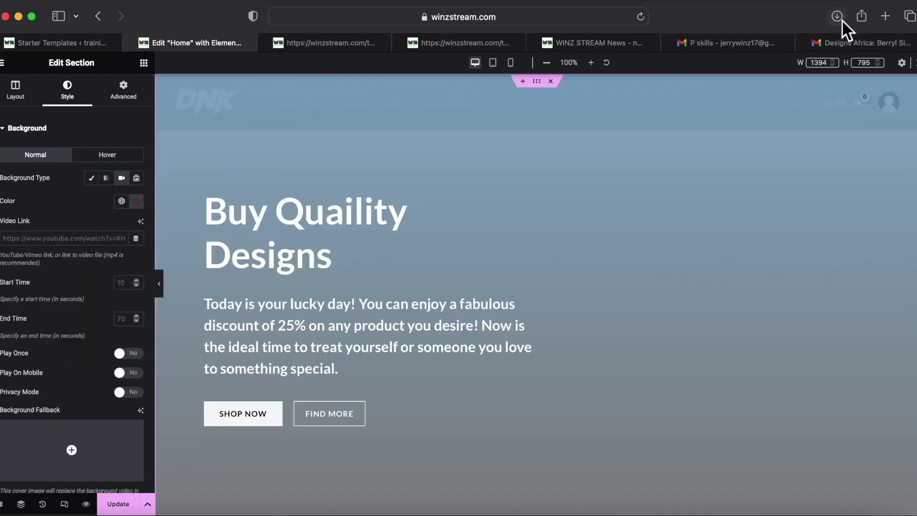
- Copy a fashion video's share link from YouTube in a new tab and return to Elementor
click(885, 19)
text(you)
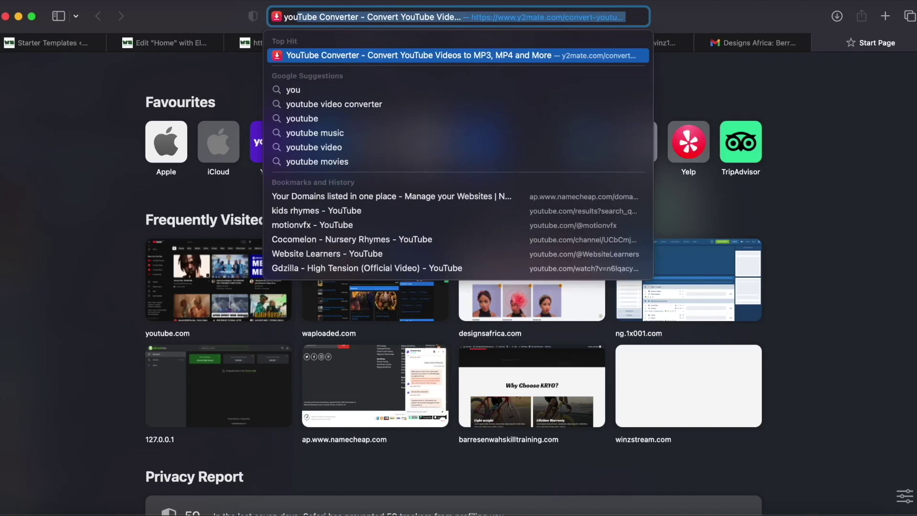
click(205, 277)
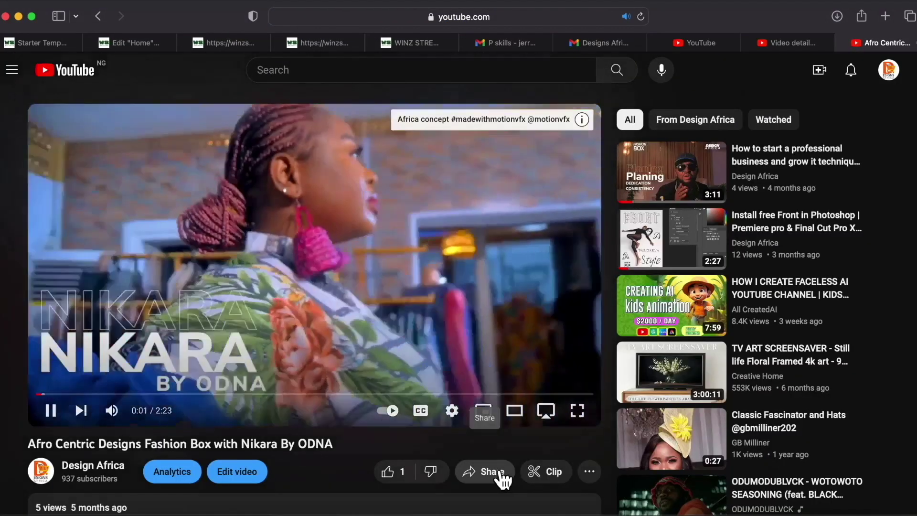
click(500, 471)
click(587, 354)
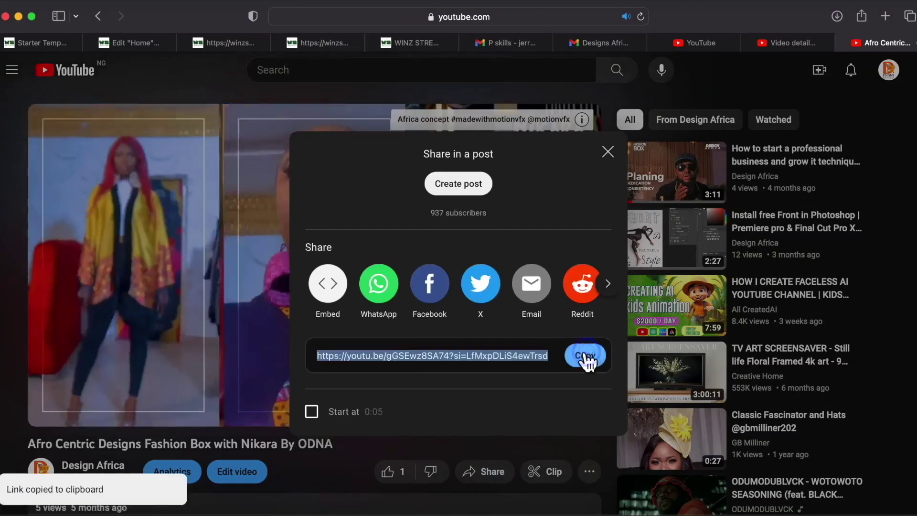
click(119, 43)
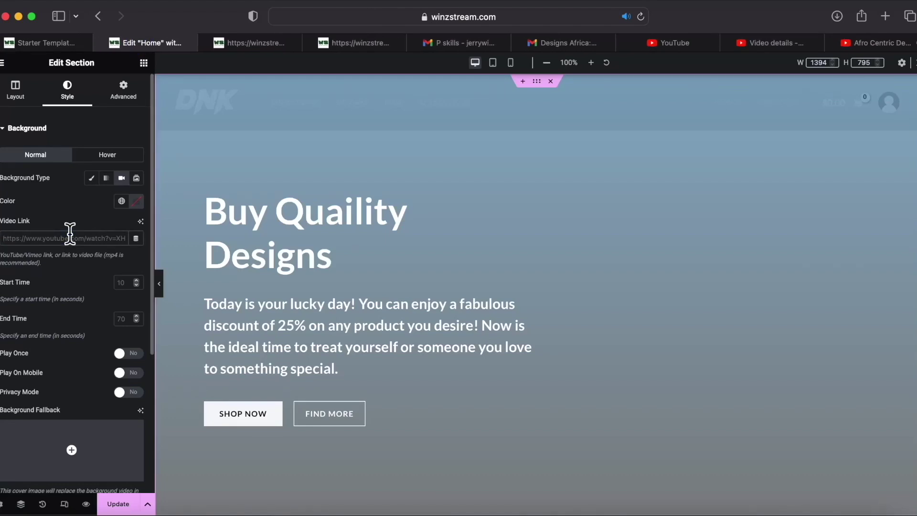
- Paste the YouTube link into the hero's Video Link field and preview the video background
right_click(71, 234)
click(83, 266)
scroll(91, 277, down, 3)
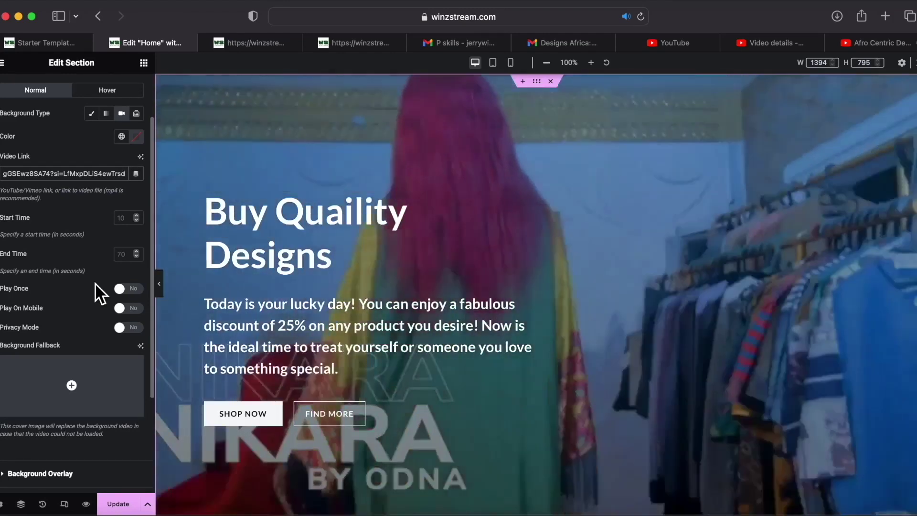
- Set the hero's Background Type back to Classic image
key(Escape)
click(537, 84)
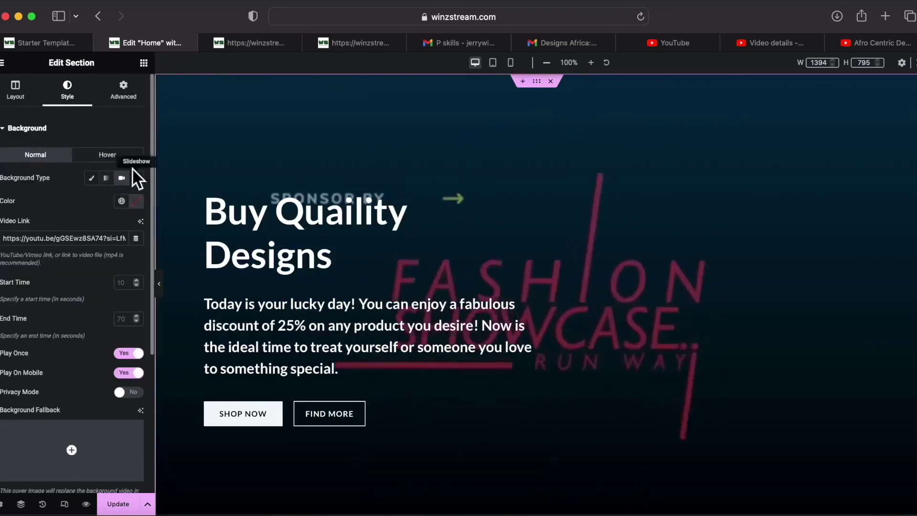
click(92, 178)
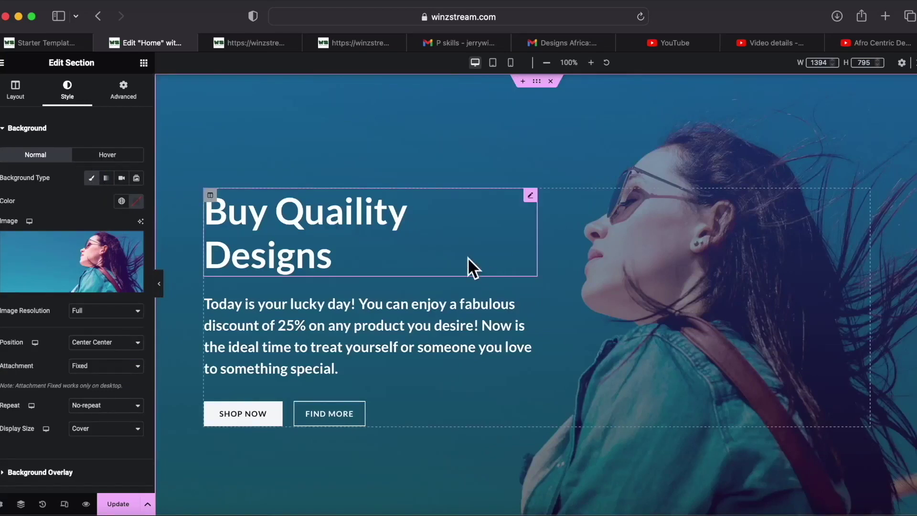
- Upload web2.jpg (1920×1080) to the media library and select it as the hero background
click(65, 281)
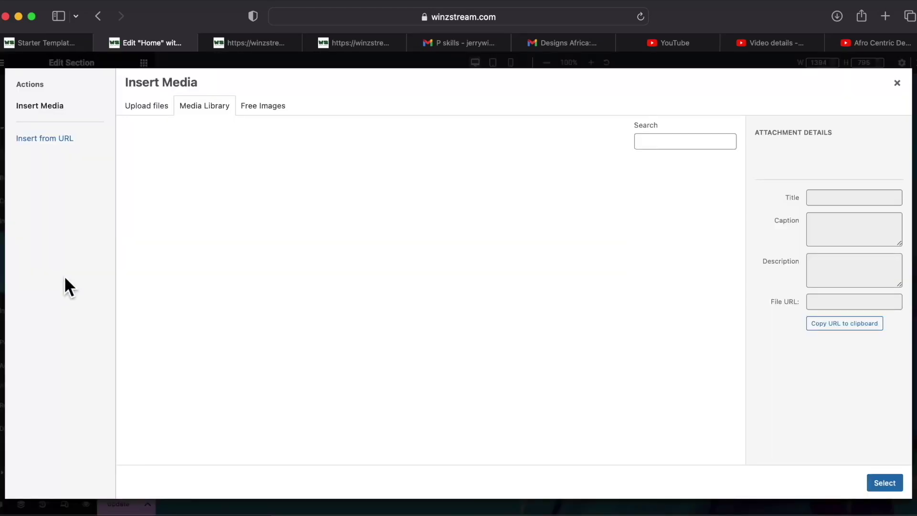
click(147, 106)
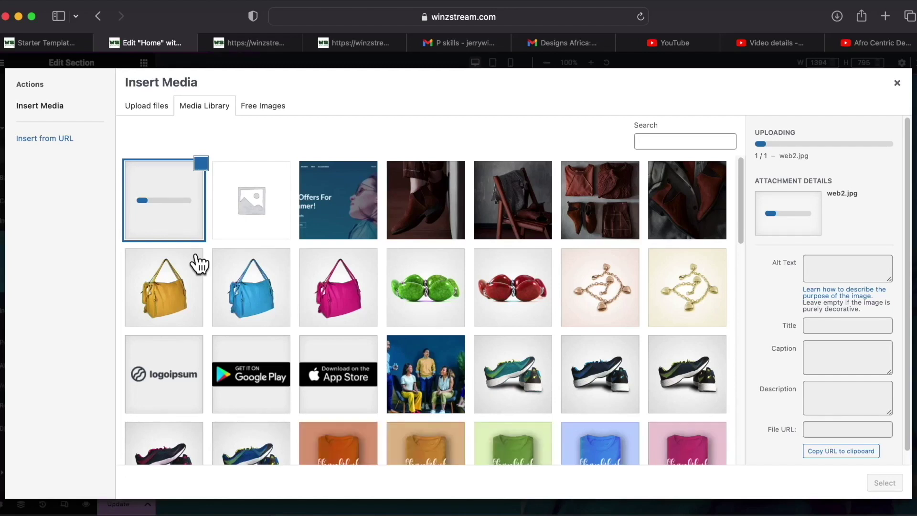
scroll(438, 357, down, 5)
scroll(442, 357, up, 5)
scroll(442, 357, up, 1)
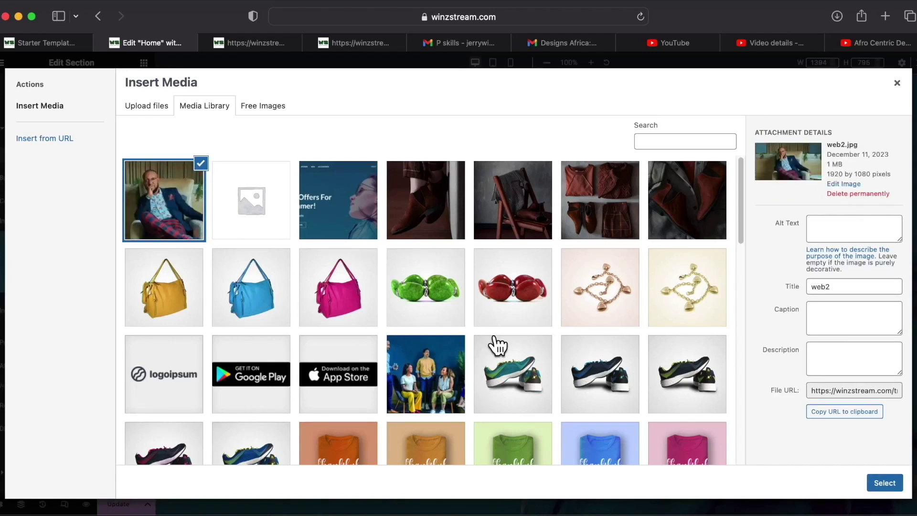
click(884, 482)
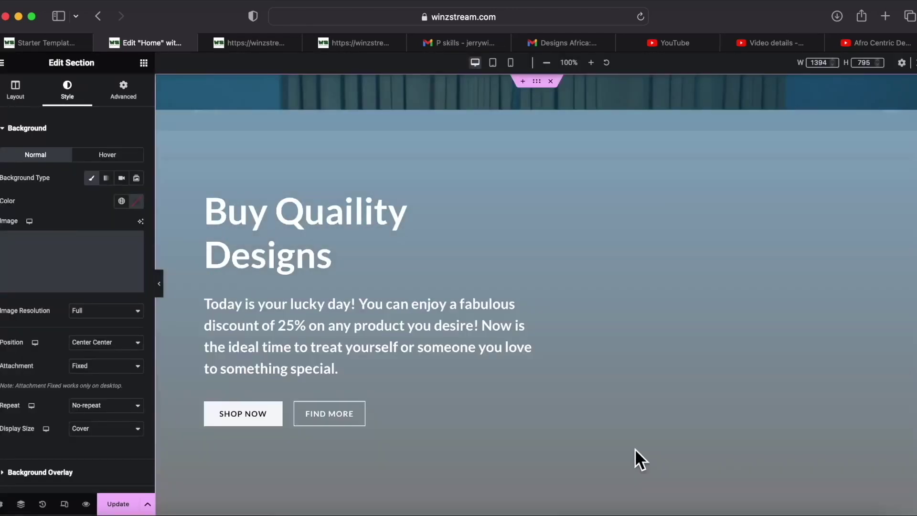
- Review the hero with the web2.jpg background, then go to the live Home page
scroll(601, 389, down, 5)
scroll(601, 389, up, 5)
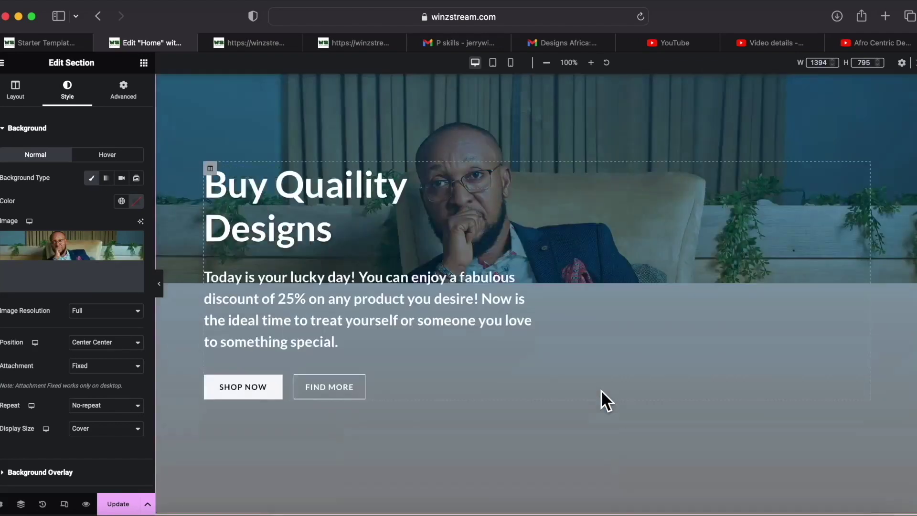
scroll(600, 390, down, 8)
scroll(601, 390, up, 6)
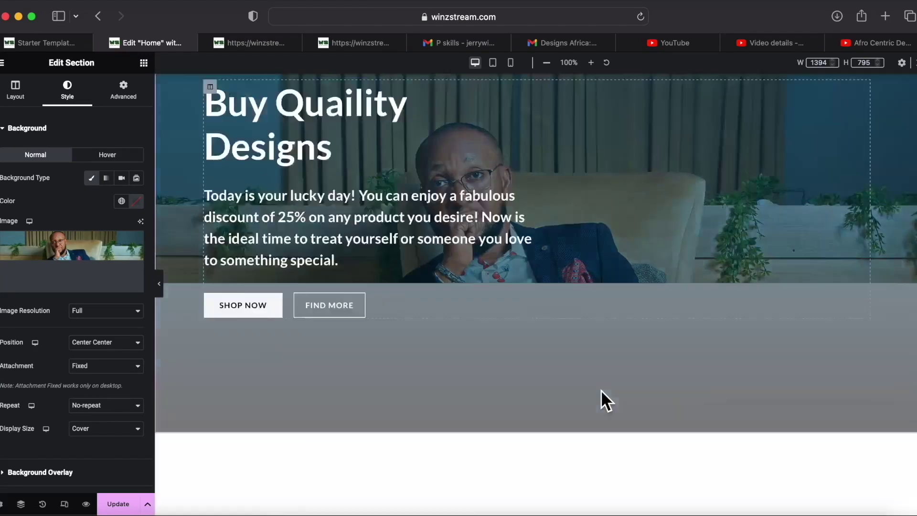
scroll(601, 390, down, 5)
scroll(601, 389, up, 6)
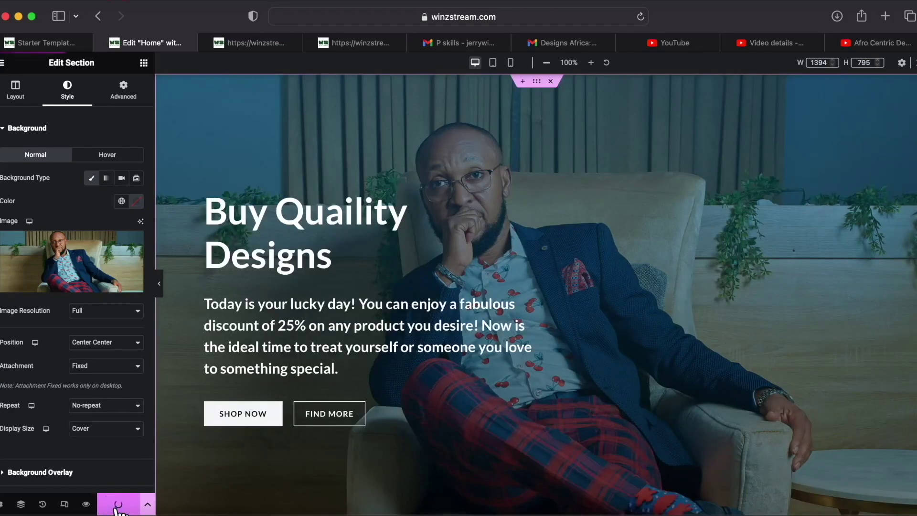
mouse_move(4, 270)
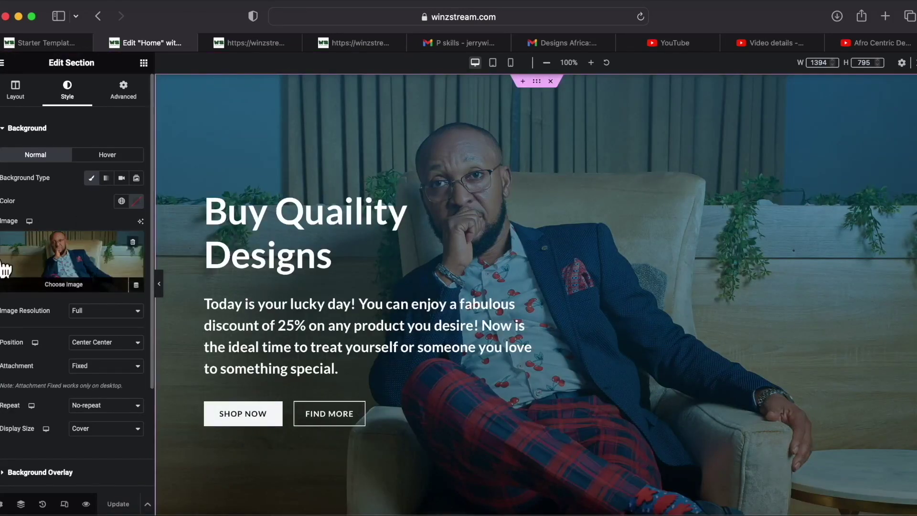
click(93, 14)
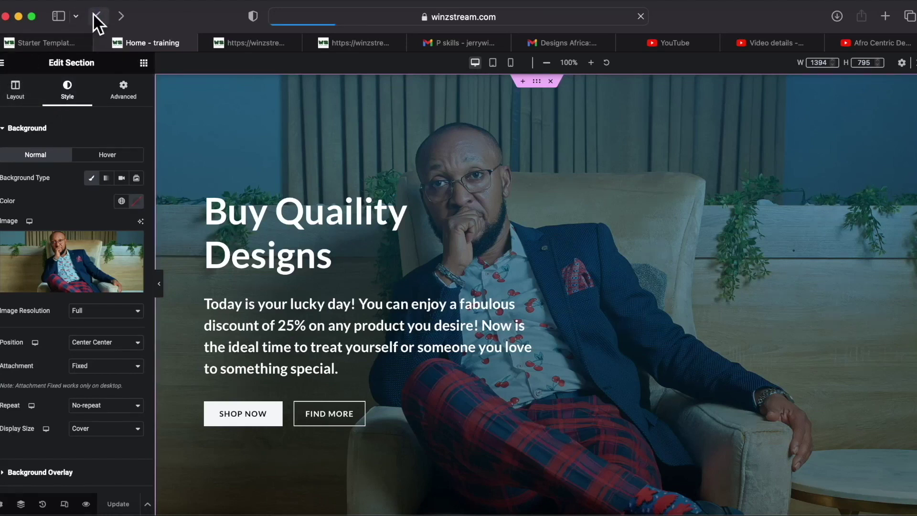